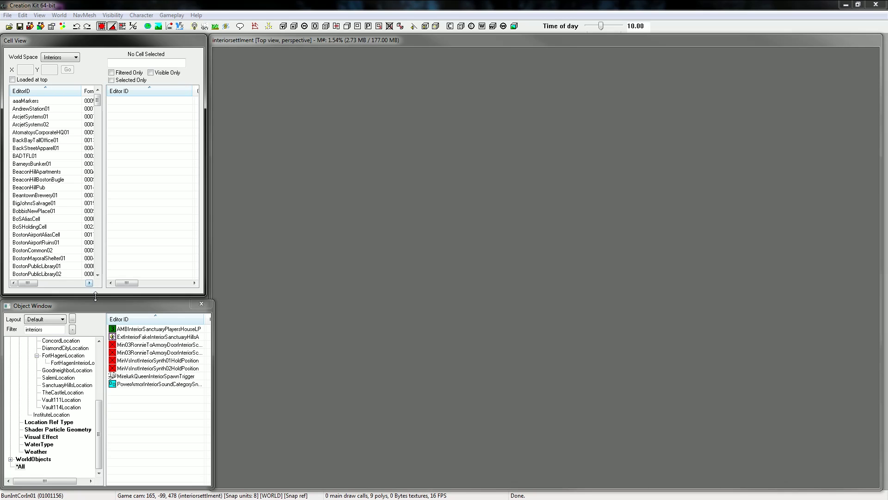
left_click(9, 26)
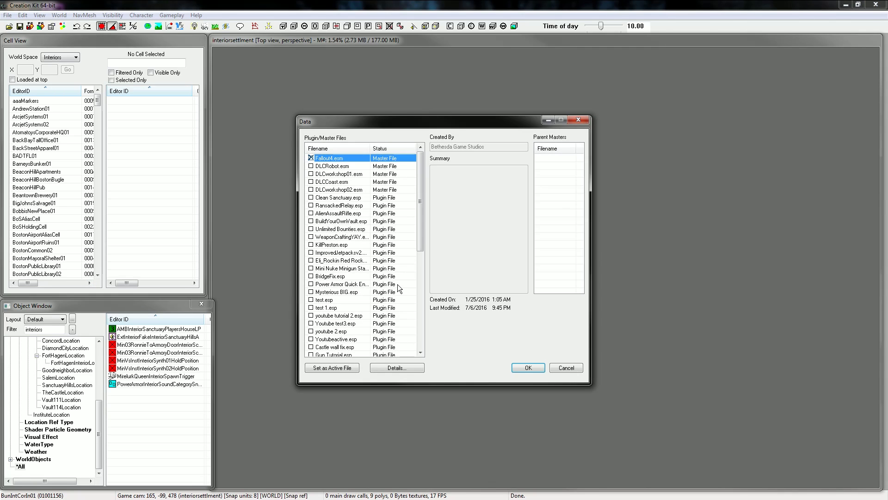
scroll(356, 351, "down", 8)
left_click(566, 367)
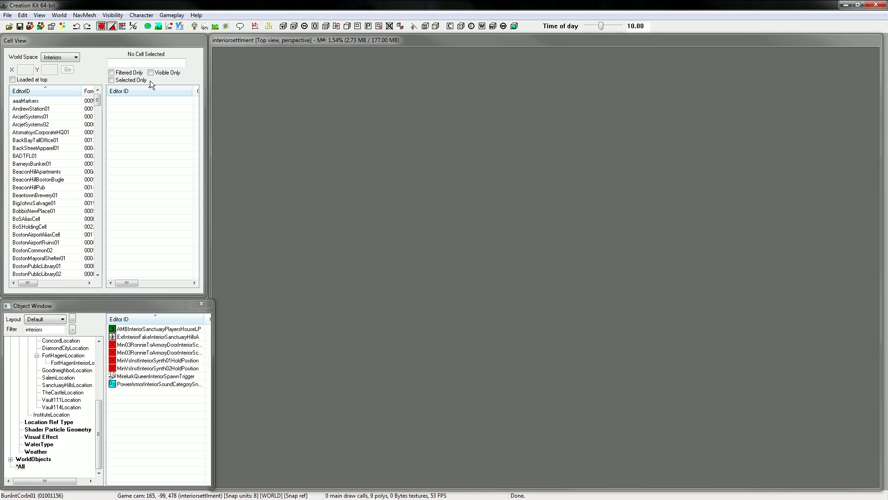
Step: Save the work as a new plugin file named creationkittutorialsevena
left_click(19, 26)
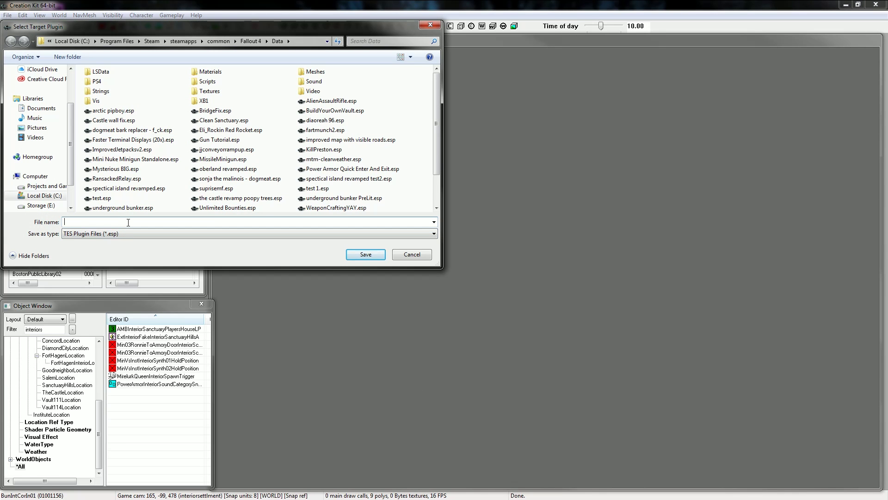
type("creationkittutorialsevena")
left_click(374, 255)
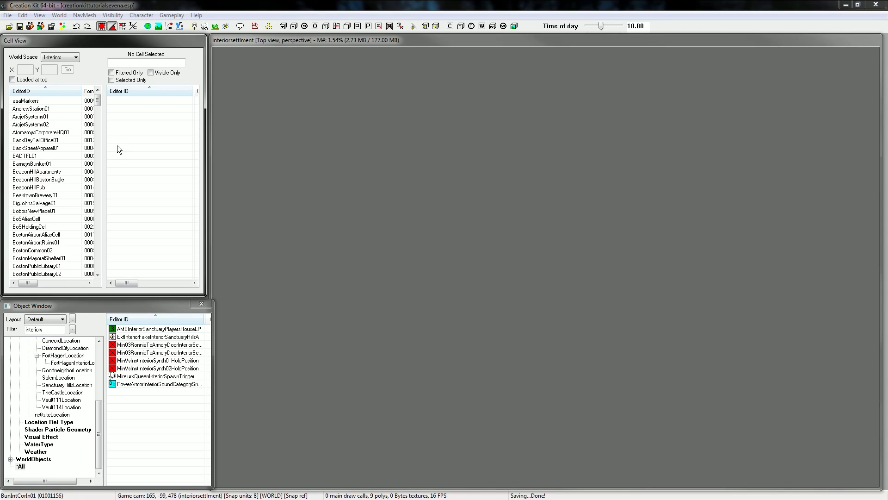
Step: Show all Location records under WorldData in the Object Window by clearing the "interiors" filter
left_click(97, 431)
left_click(50, 400)
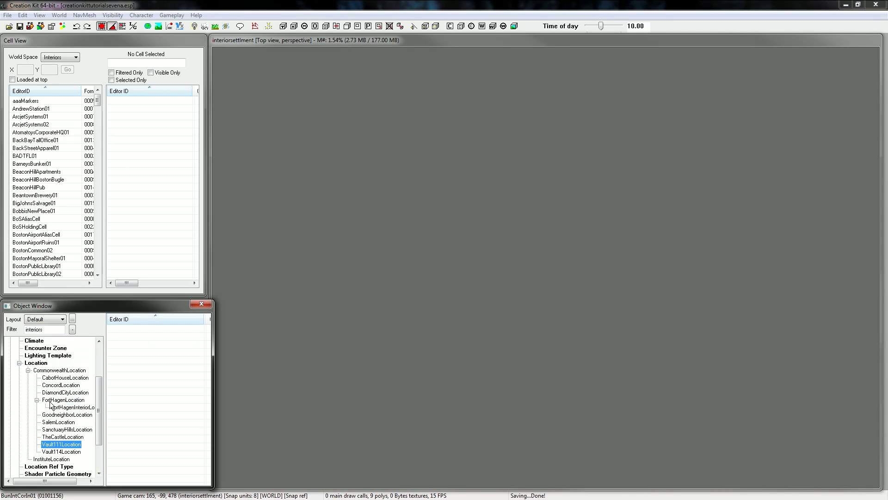
scroll(49, 401, "up", 5)
left_click(34, 422)
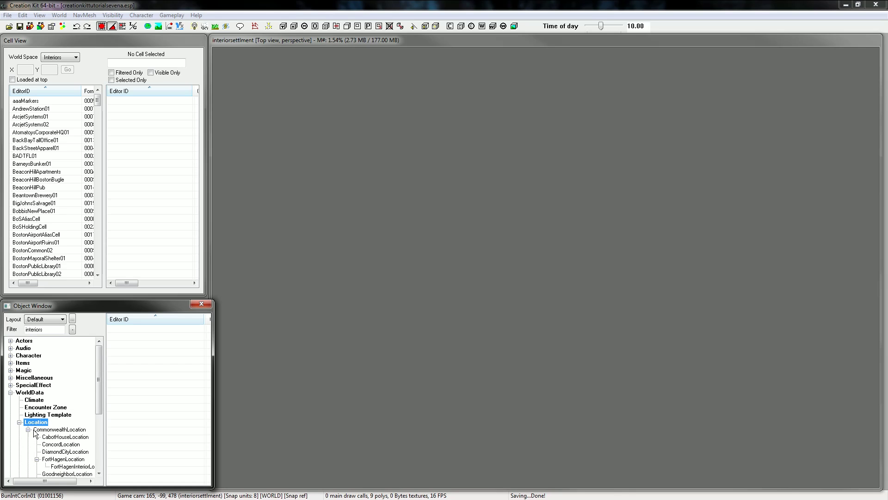
left_click_drag(46, 329, 10, 328)
key("BackSpace")
Step: Create a new location with the ID creakittut7loc and the name tutorial
right_click(143, 337)
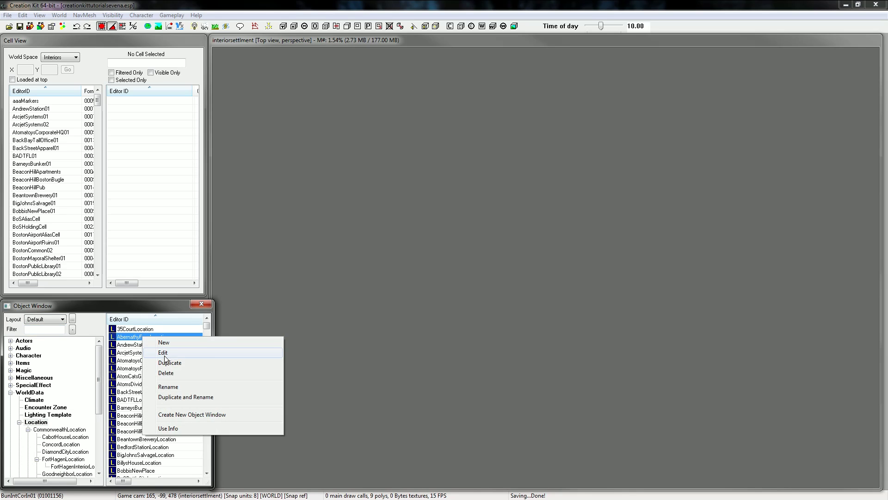
left_click(165, 342)
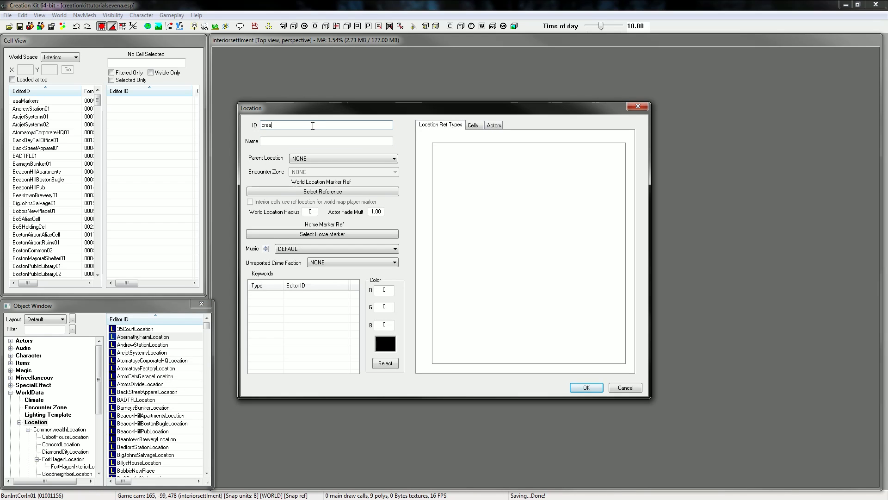
type("kittut7loc")
left_click(313, 141)
type("tutorial")
Step: Add the LocTypeClearable keyword to the new location
right_click(263, 306)
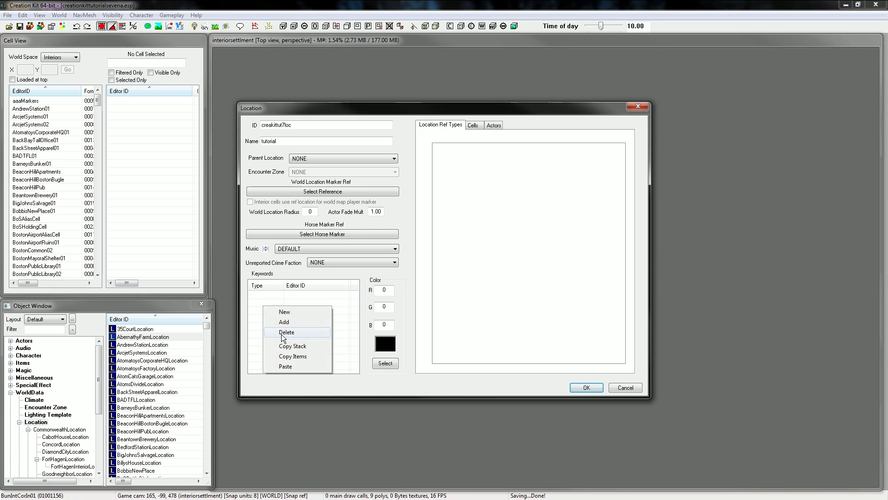
left_click(284, 322)
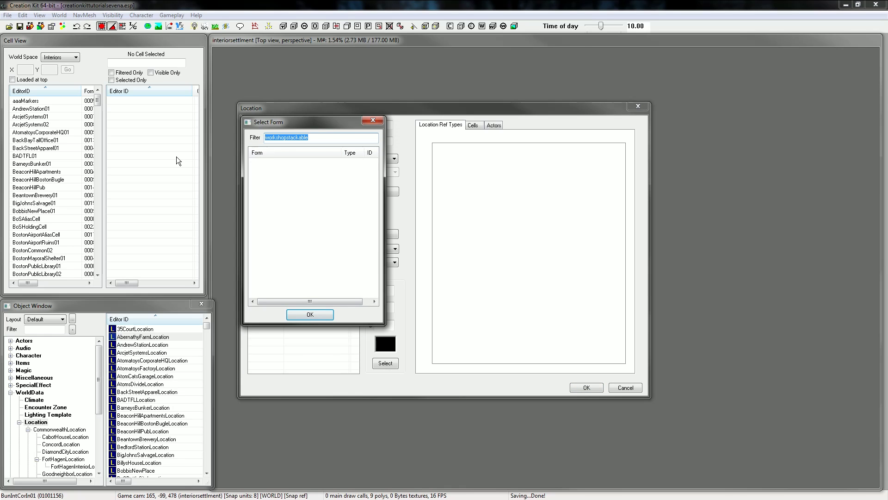
key("BackSpace")
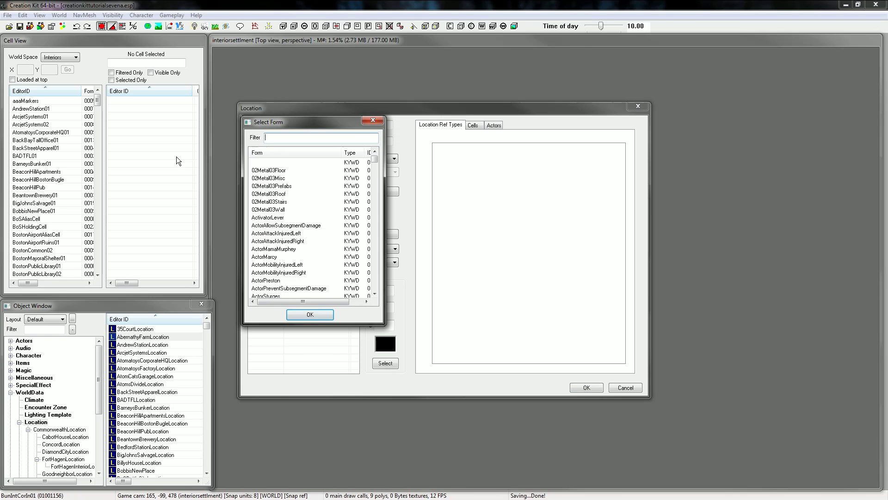
type("locr")
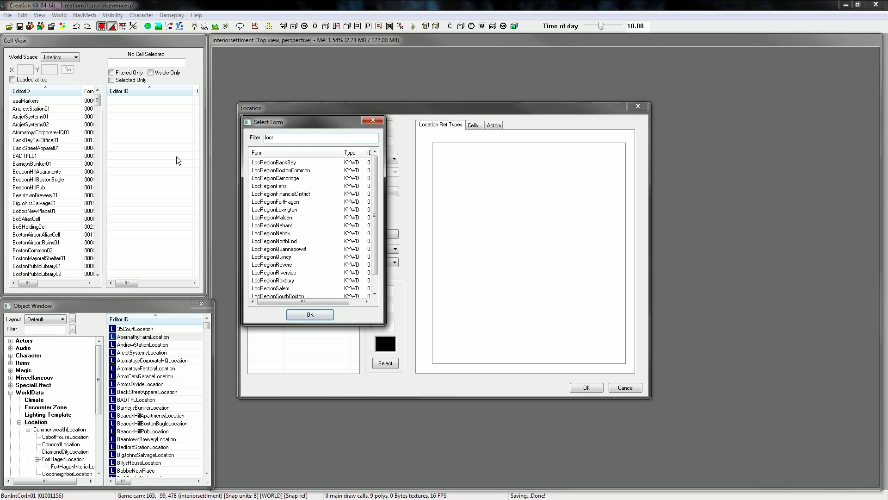
key("BackSpace")
type("type")
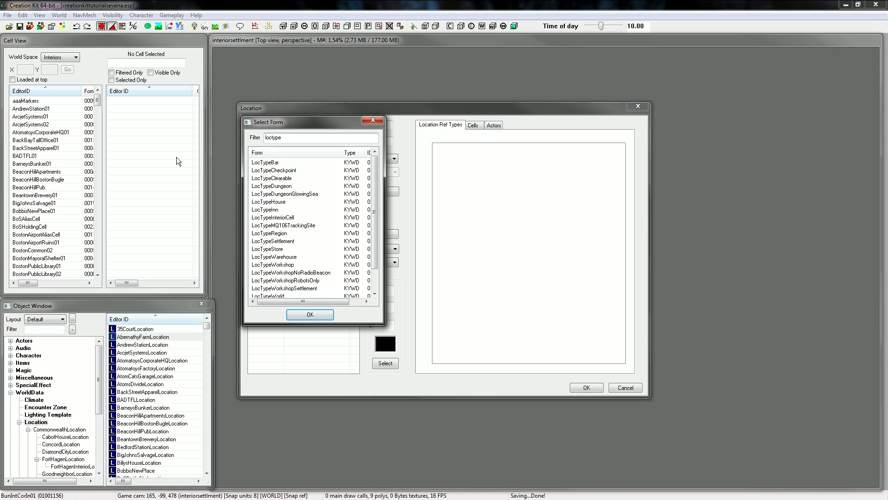
type("clea")
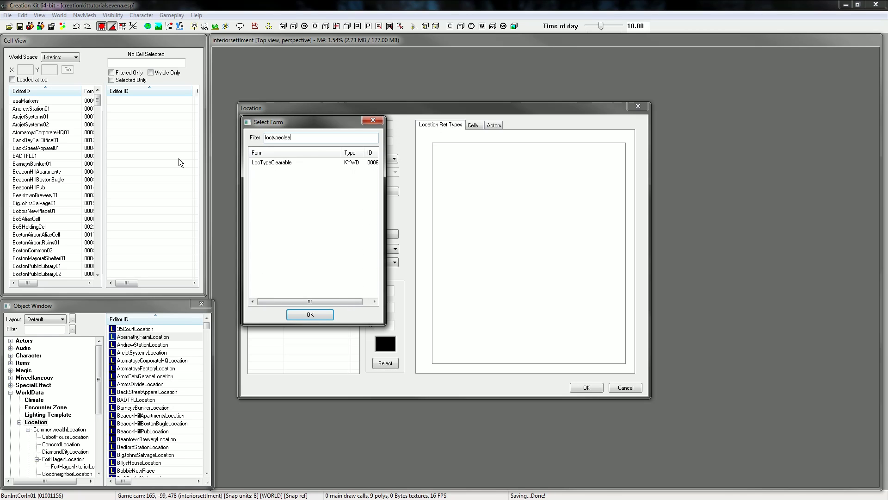
double_click(297, 162)
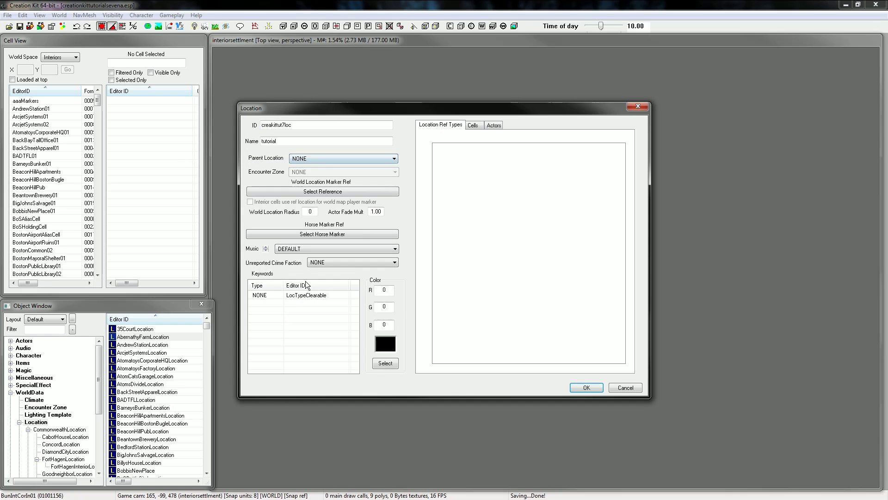
Step: Add the LocTypeInteriorCell keyword to the location and accept the new location record
right_click(299, 327)
left_click(310, 337)
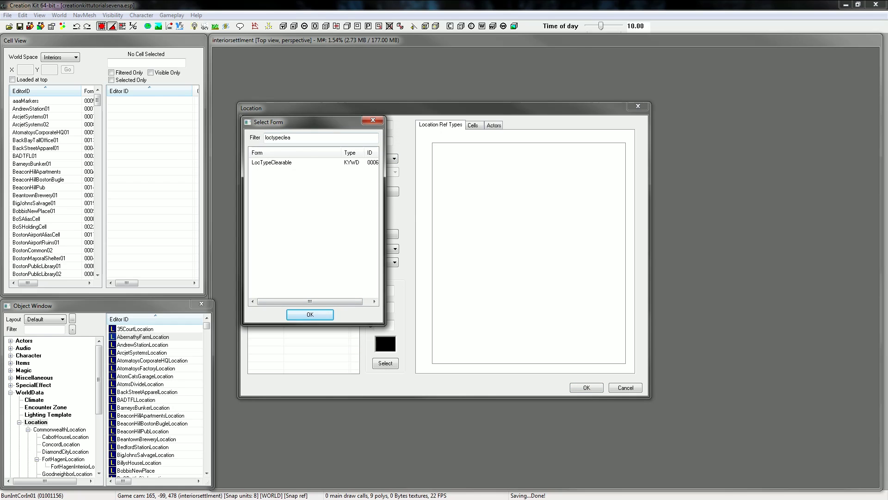
left_click_drag(292, 138, 284, 138)
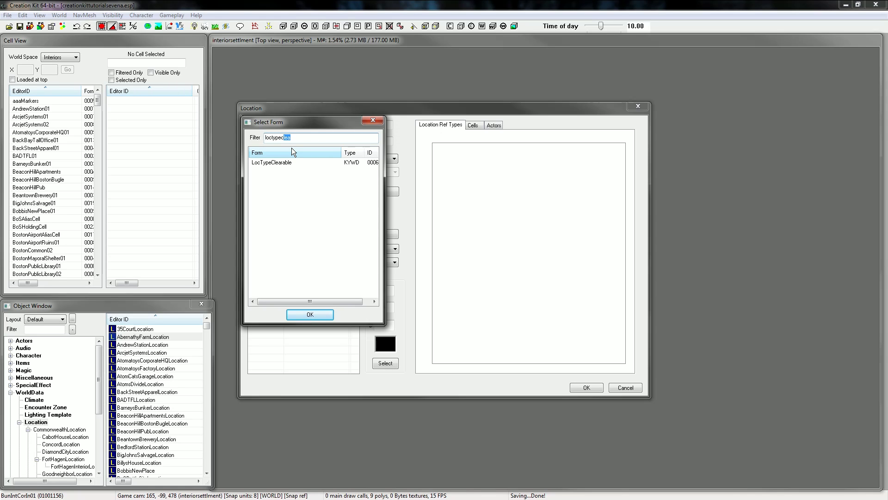
key("BackSpace")
key("BackSpace")
key("BackSpace")
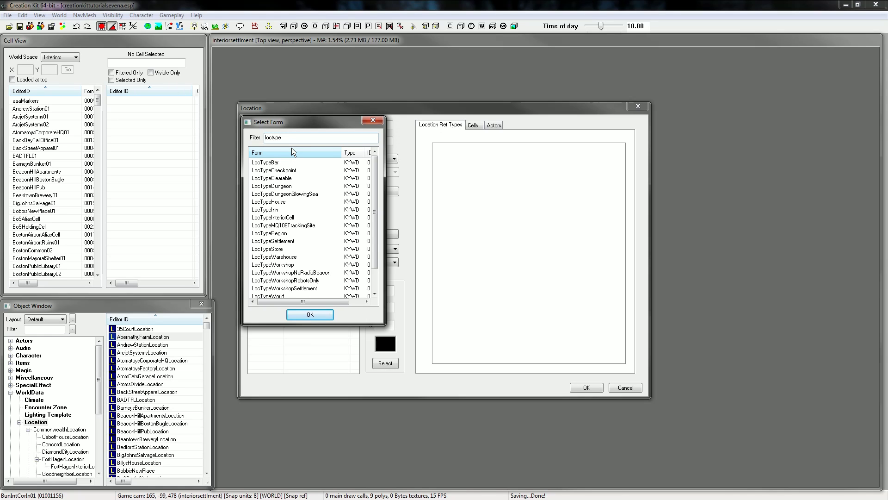
type("in")
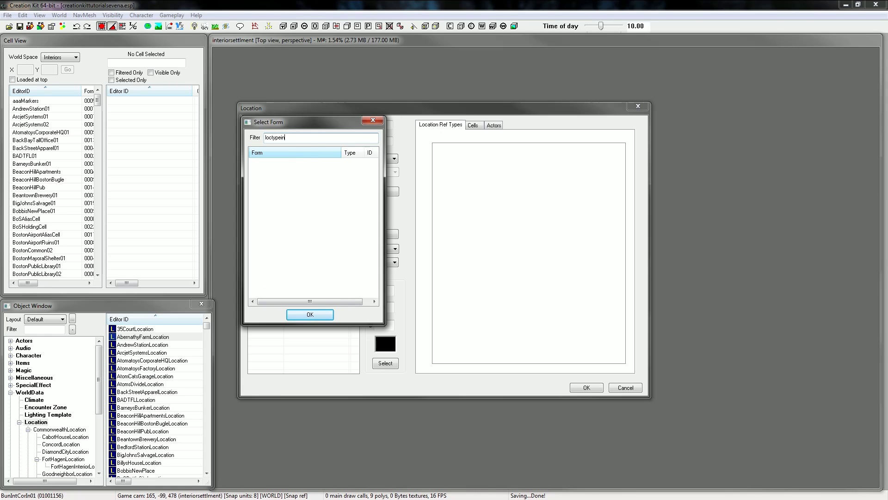
type("teri")
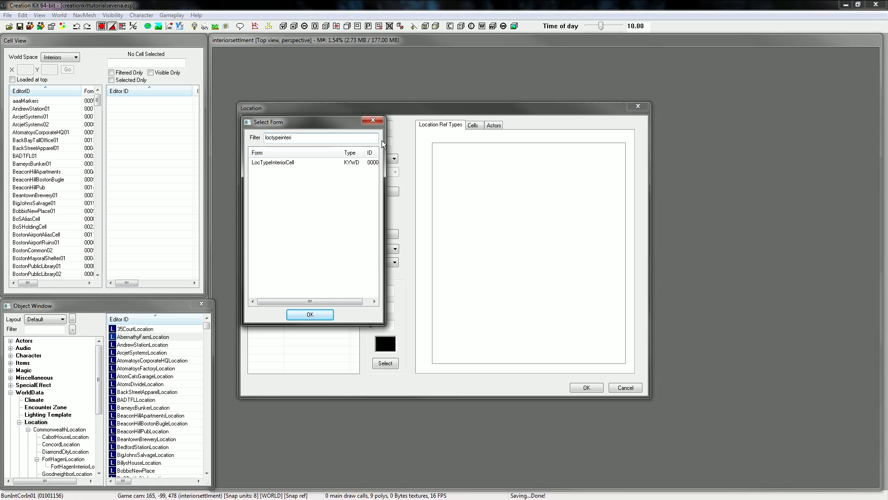
left_click(302, 162)
left_click(310, 314)
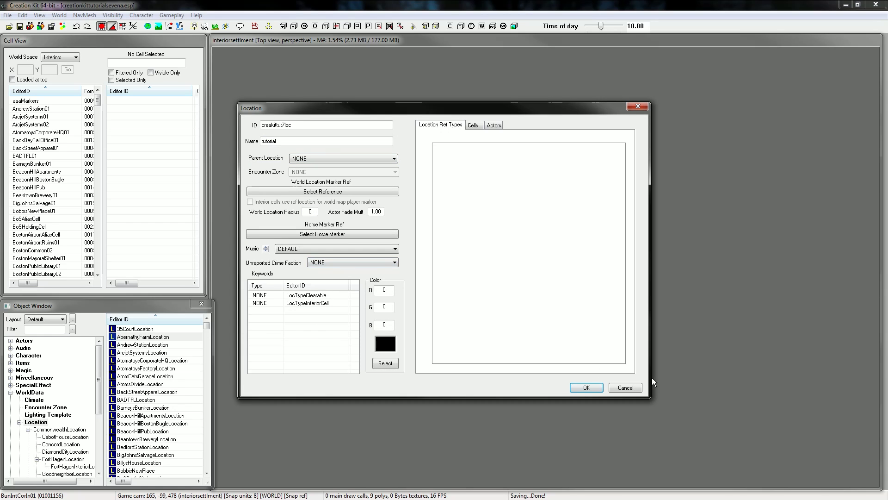
left_click(586, 387)
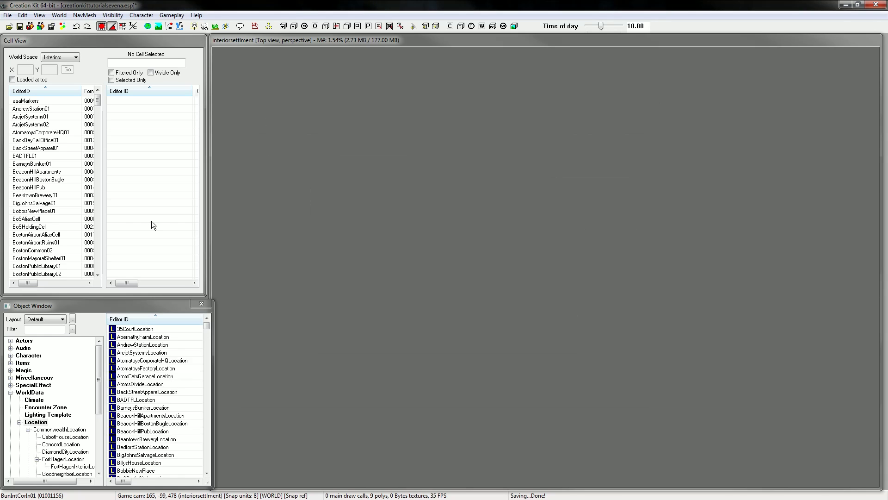
Step: Find the interior cell DmndPlayerHouse01 in the Cell View and duplicate it
left_click(97, 363)
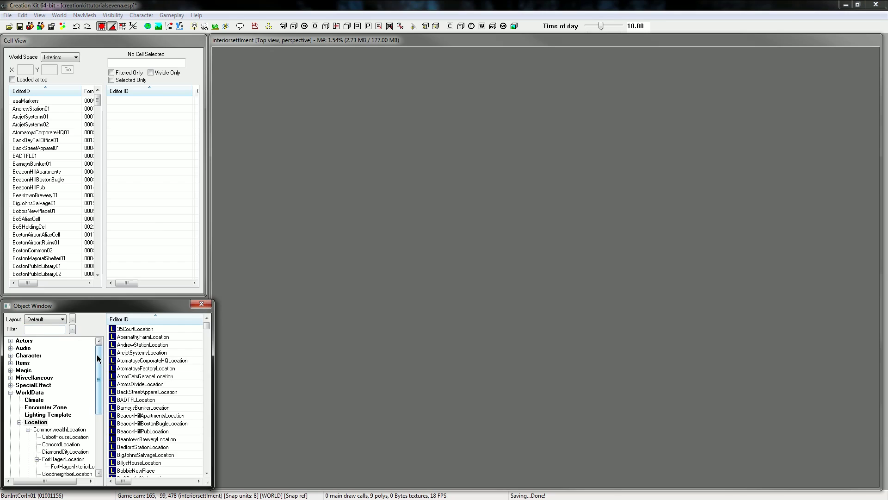
left_click(44, 146)
scroll(41, 218, "down", 1)
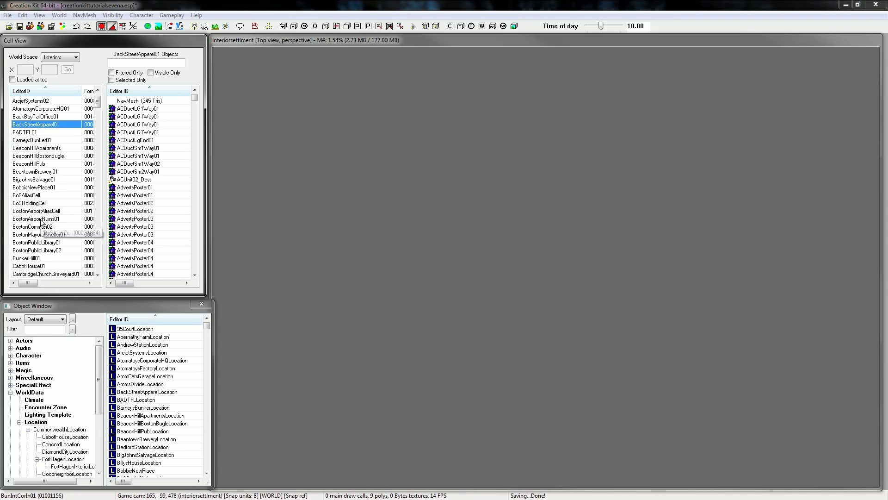
left_click(44, 180)
key("d")
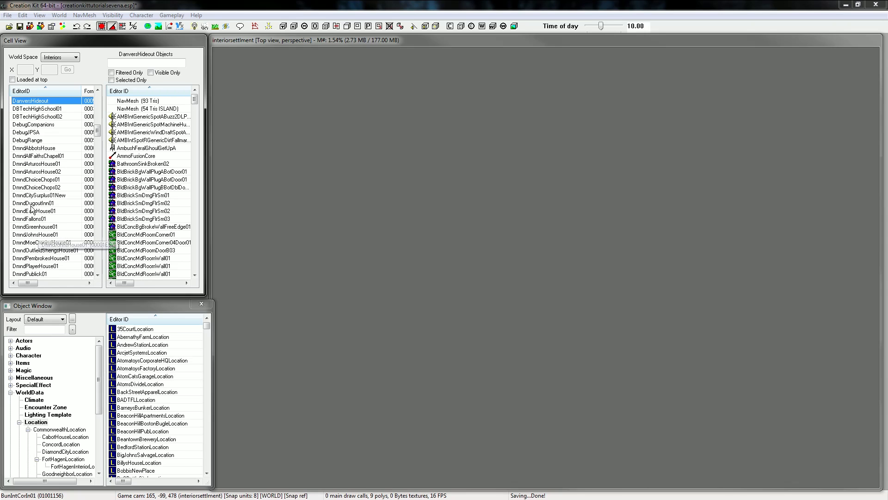
left_click(40, 267)
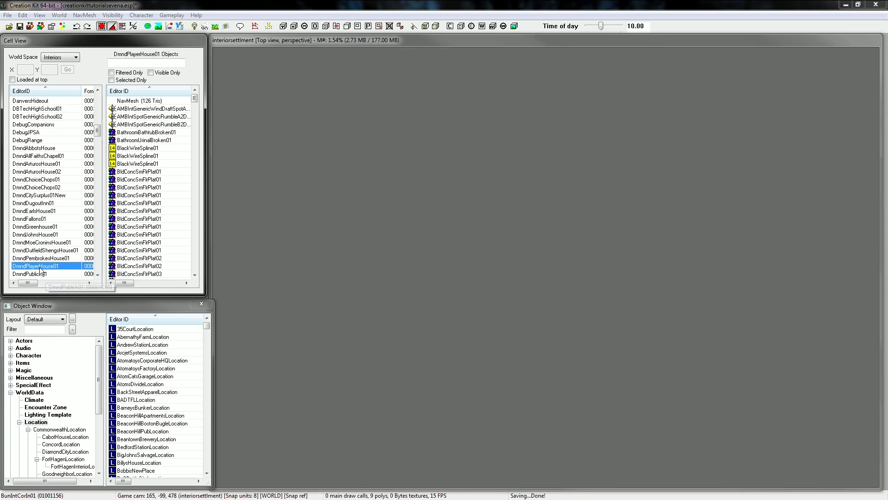
right_click(40, 268)
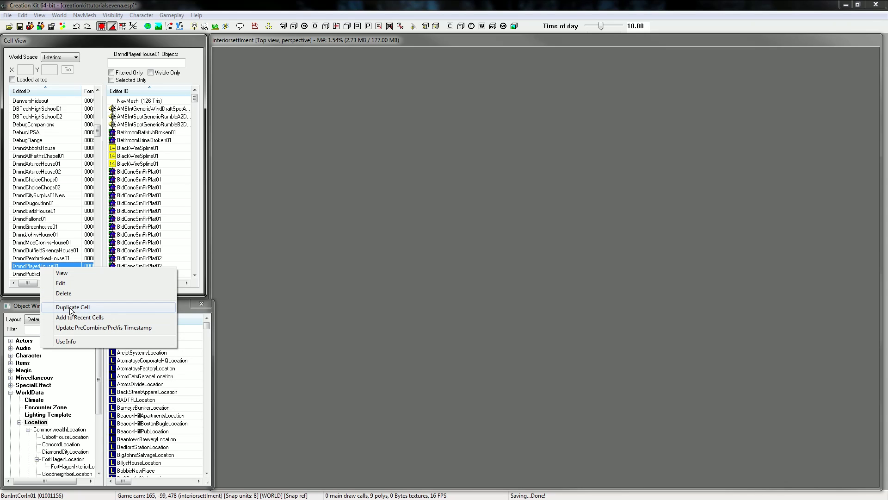
left_click(71, 308)
Step: Rename the duplicated DmndPlayerHouse01 cell to creatkittut7cell
left_click(60, 274)
right_click(60, 274)
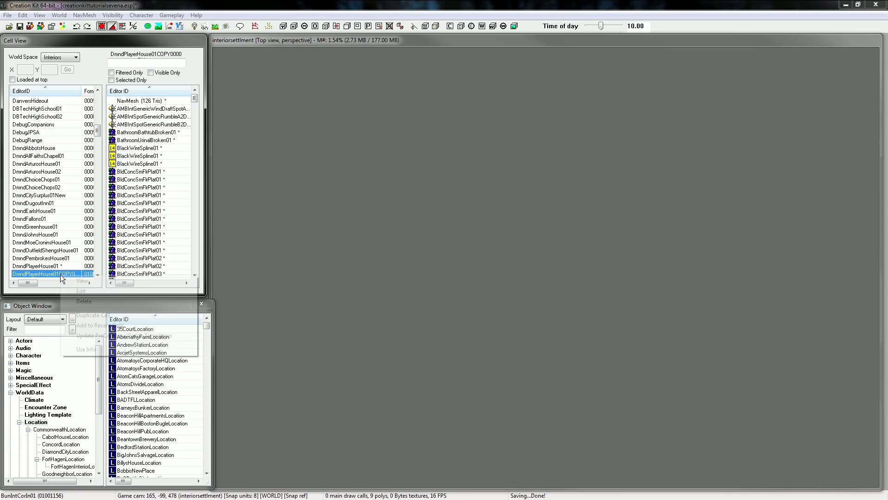
left_click(30, 273)
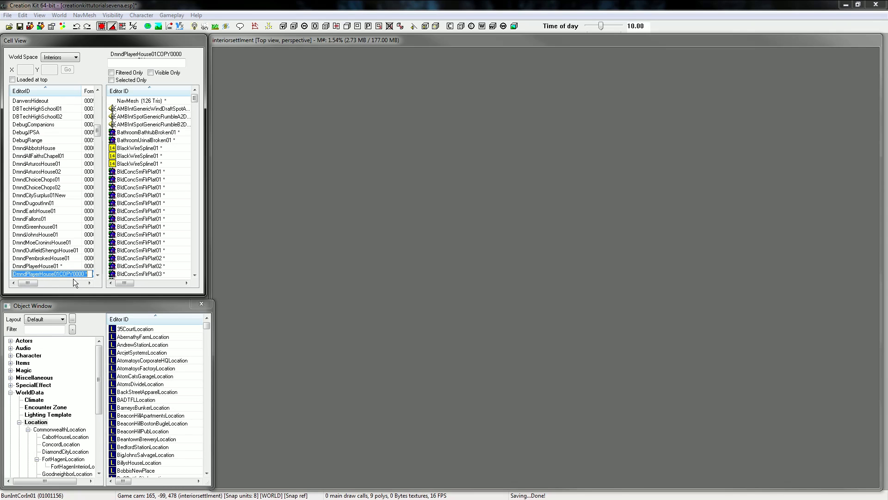
type("creatkittut7cell")
key("Return")
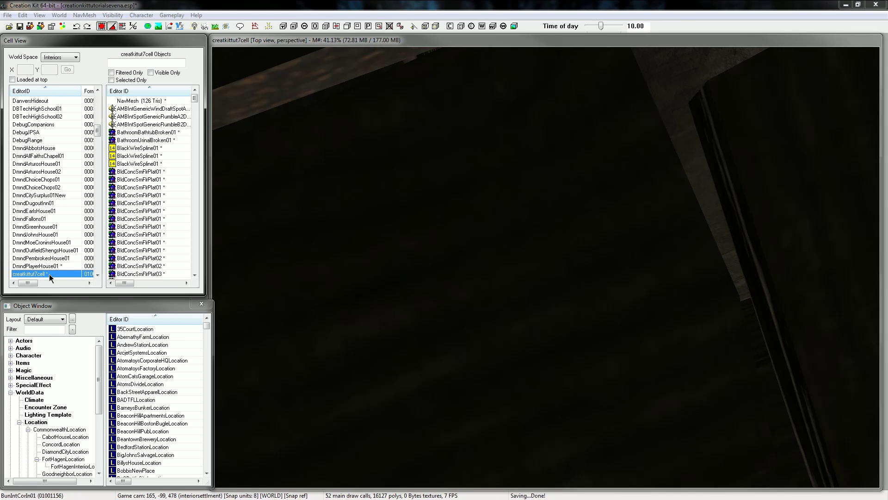
Step: Edit the creatkittut7cell cell and set its location to creakittut7loc
right_click(49, 274)
left_click(73, 290)
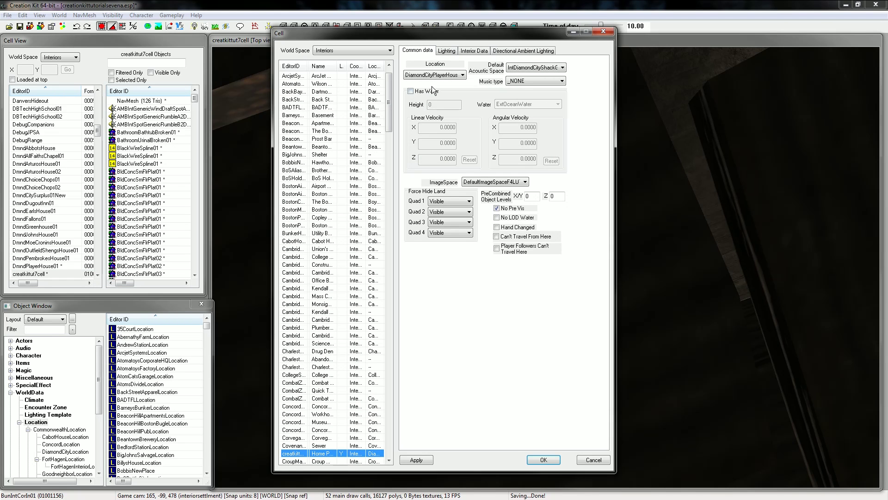
left_click(424, 74)
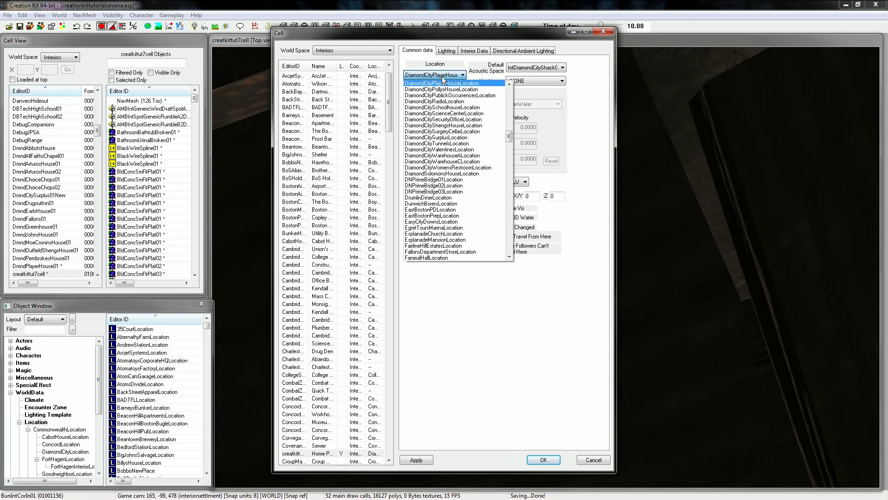
scroll(441, 108, "down", 1)
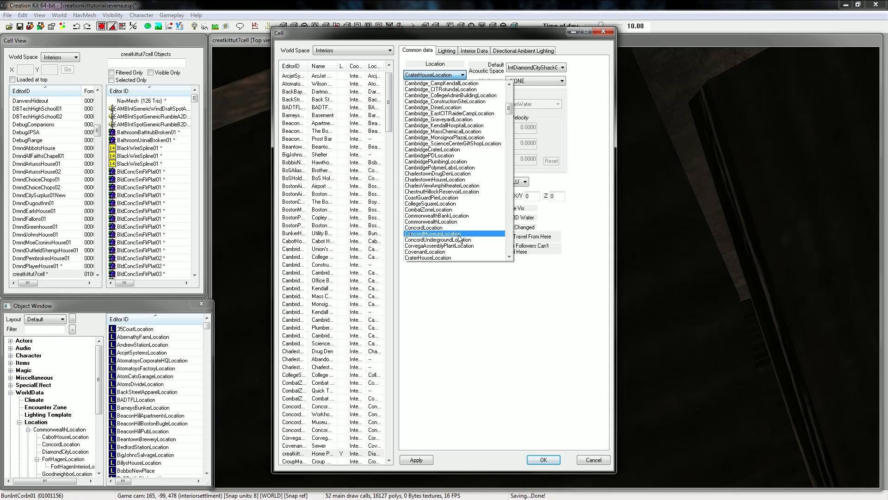
scroll(458, 237, "down", 1)
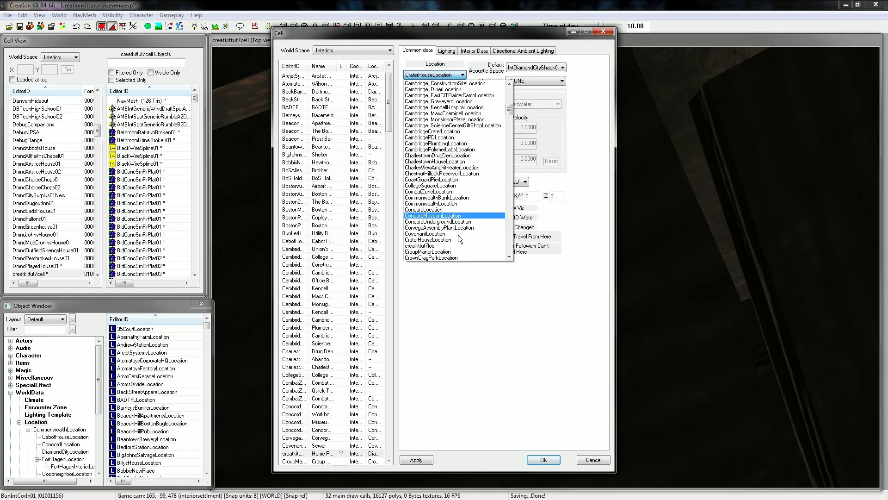
left_click(430, 246)
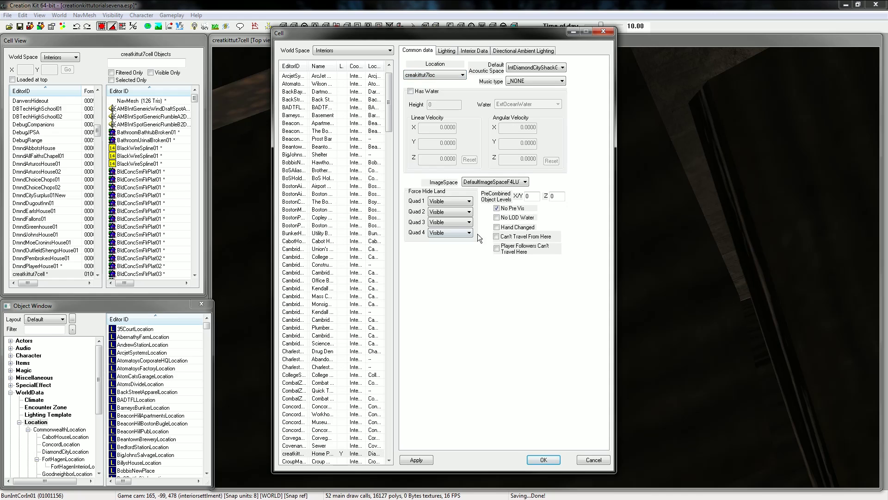
Step: Set the cell's default acoustic space to NONE
left_click(525, 69)
left_click(546, 70)
scroll(511, 81, "up", 3)
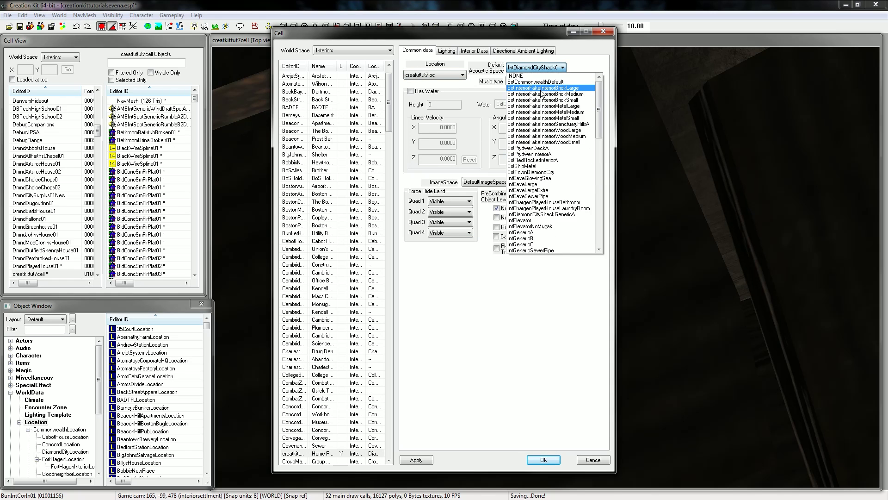
left_click(513, 76)
Step: Set the fog Far distance in the cell's lighting data to 0 and apply the change
left_click(447, 51)
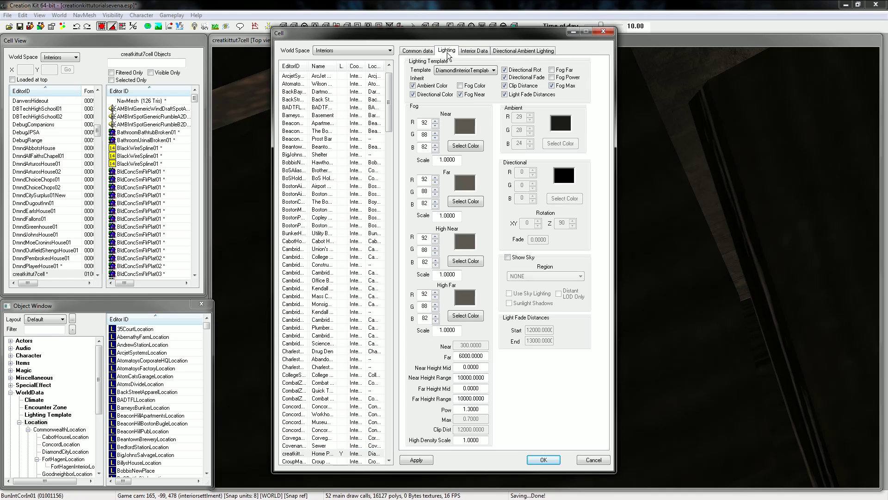
double_click(477, 355)
type("0")
left_click(417, 460)
Step: Set the cell's encounter zone to NONE in its interior data and accept the cell changes
left_click(475, 50)
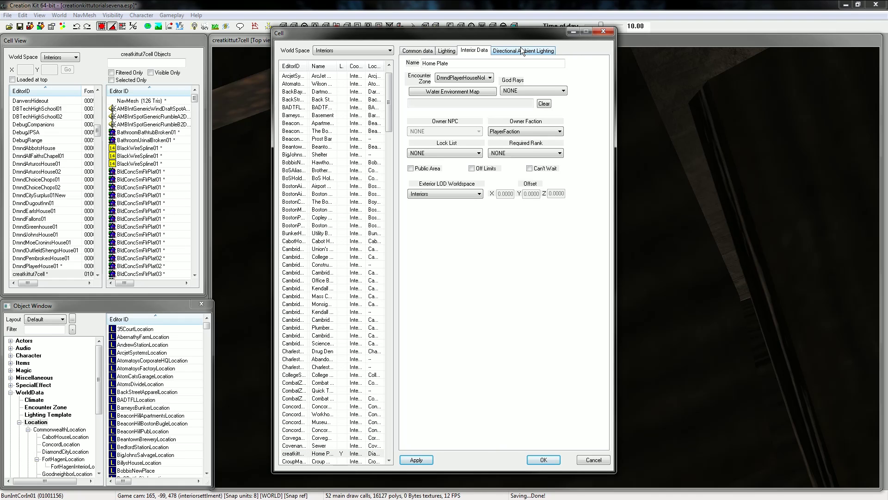
left_click(464, 77)
scroll(466, 101, "up", 5)
scroll(466, 101, "up", 5)
left_click(458, 85)
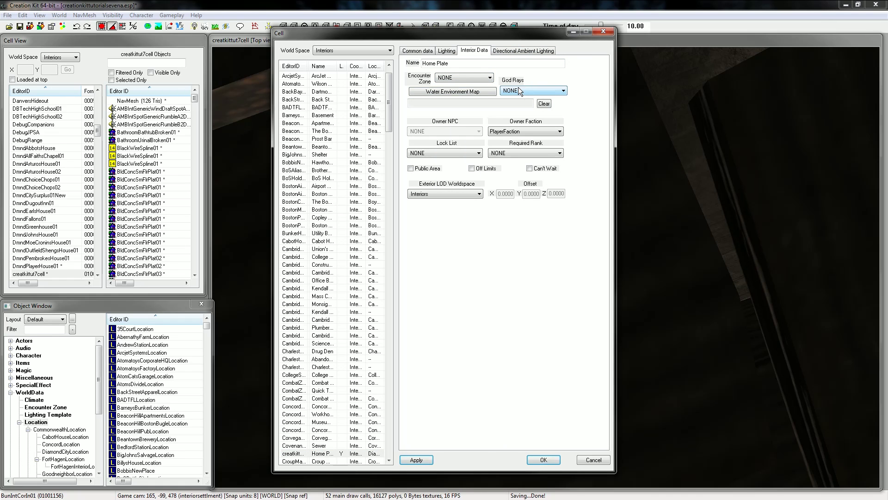
left_click(509, 52)
left_click(476, 51)
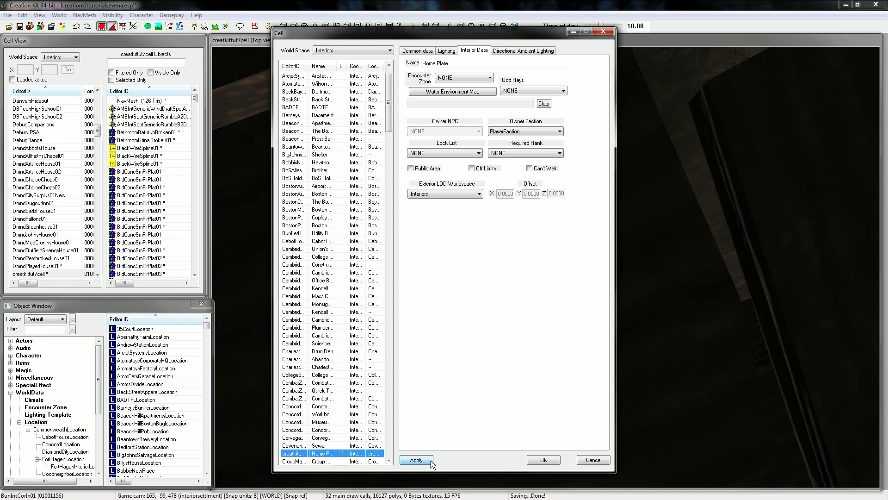
left_click(543, 459)
Step: Select all objects in the creatkittut7cell render view and delete them, including the references that are in use by other forms
left_click(494, 267)
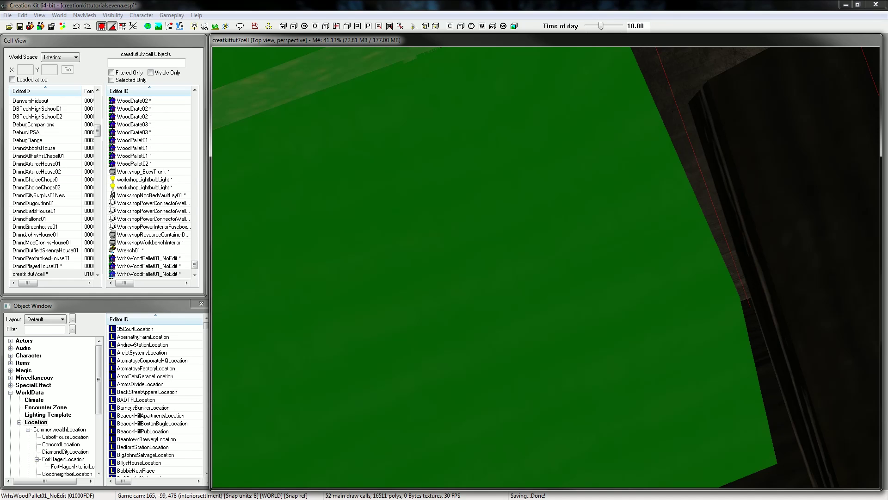
scroll(495, 267, "down", 6)
scroll(546, 266, "down", 4)
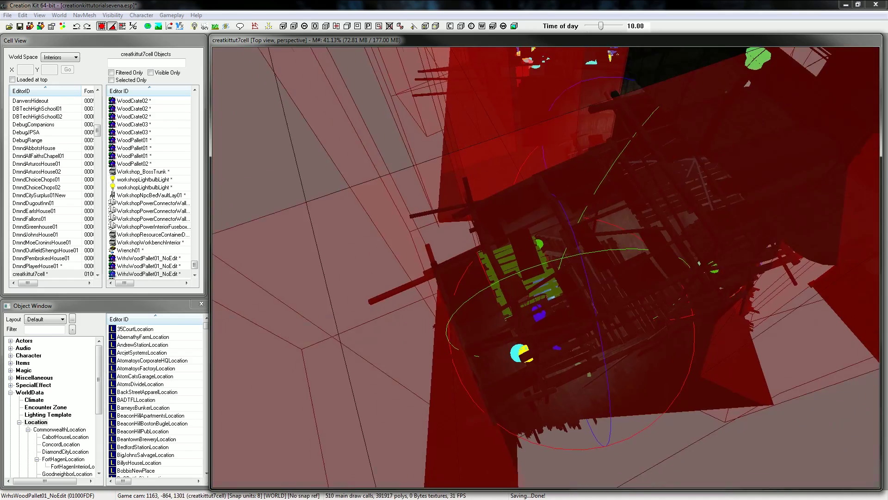
scroll(542, 378, "down", 10)
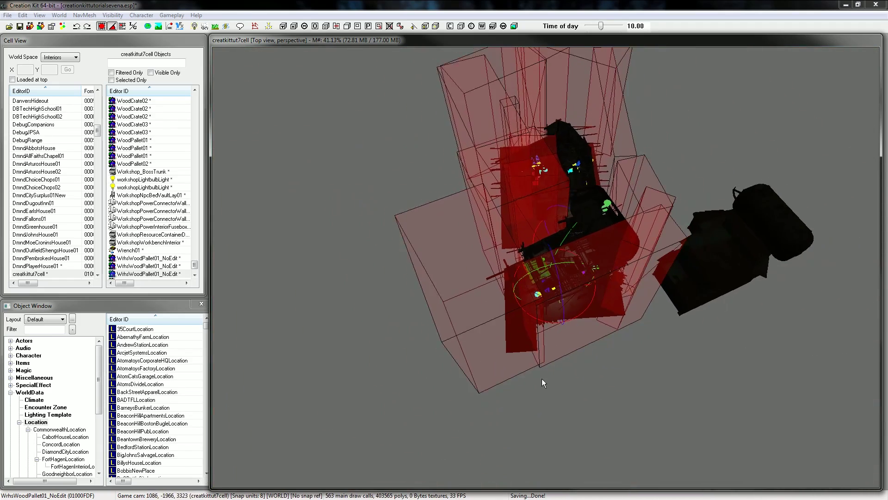
scroll(543, 378, "down", 5)
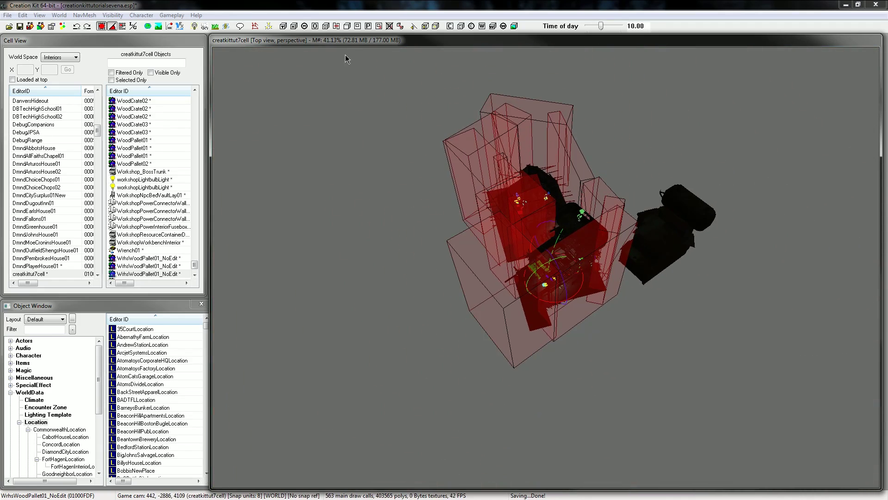
left_click_drag(375, 95, 768, 420)
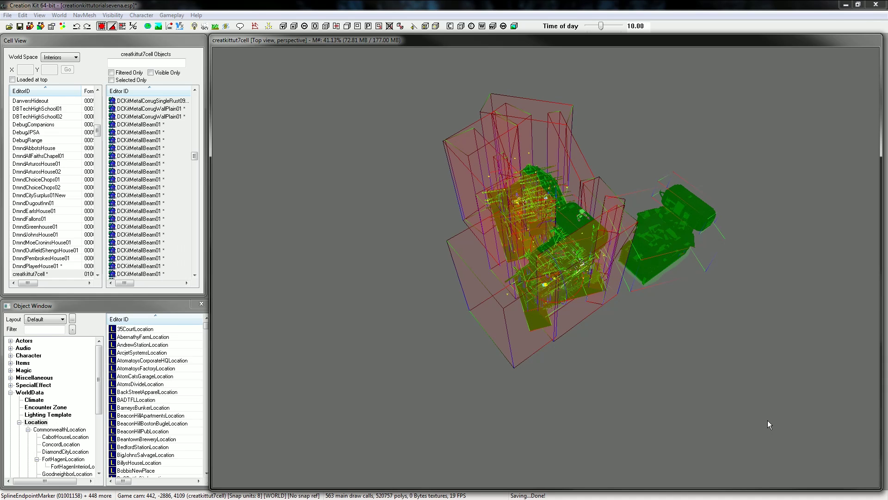
key("Delete")
key("Return")
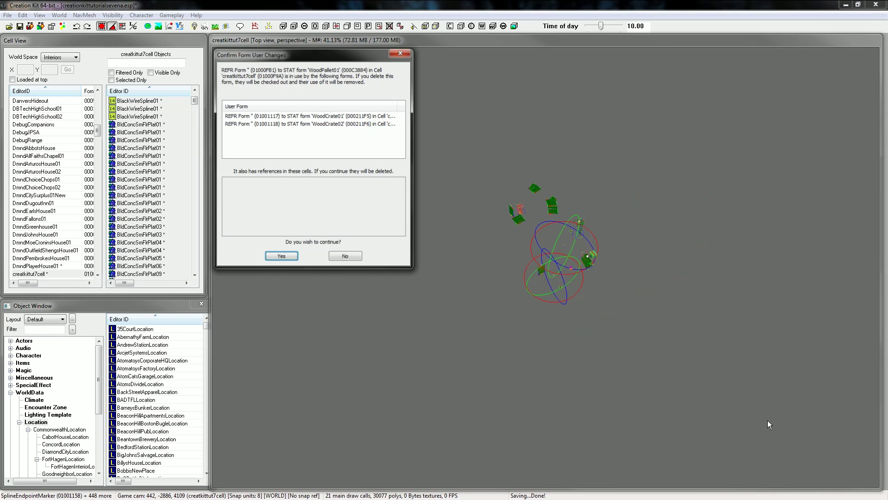
key("Return")
key("Return")
key("Return")
key("Return")
key("Return")
key("Return")
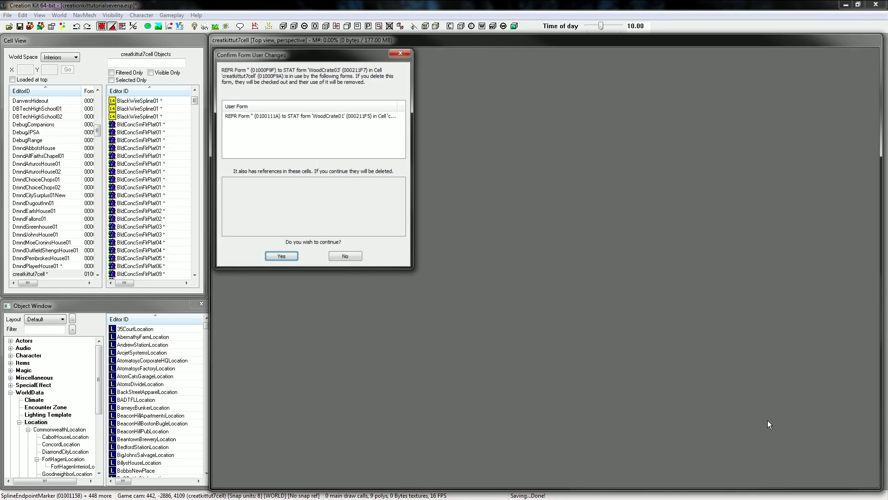
key("Return")
Step: Place the static BunIntCorIn01 from Architecture, Bunkers, Interior, SmRooms into the emptied cell
scroll(613, 379, "up", 3)
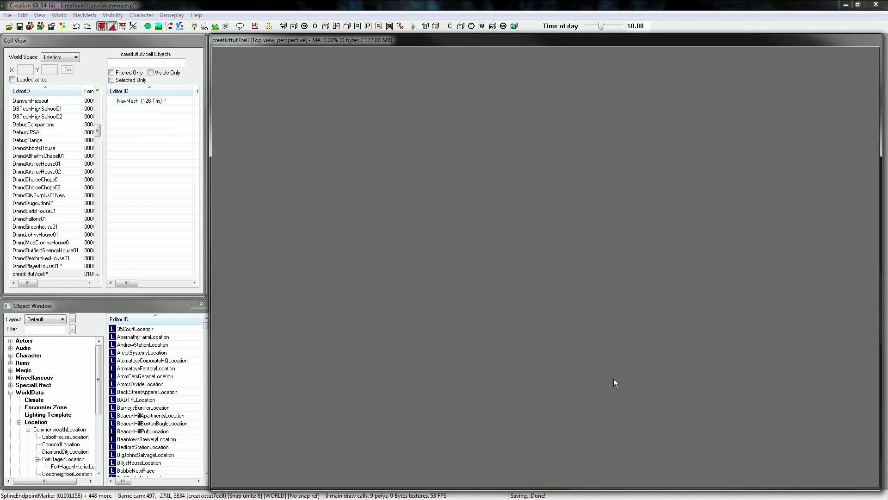
left_click(555, 277)
scroll(558, 268, "up", 3)
scroll(559, 271, "up", 1)
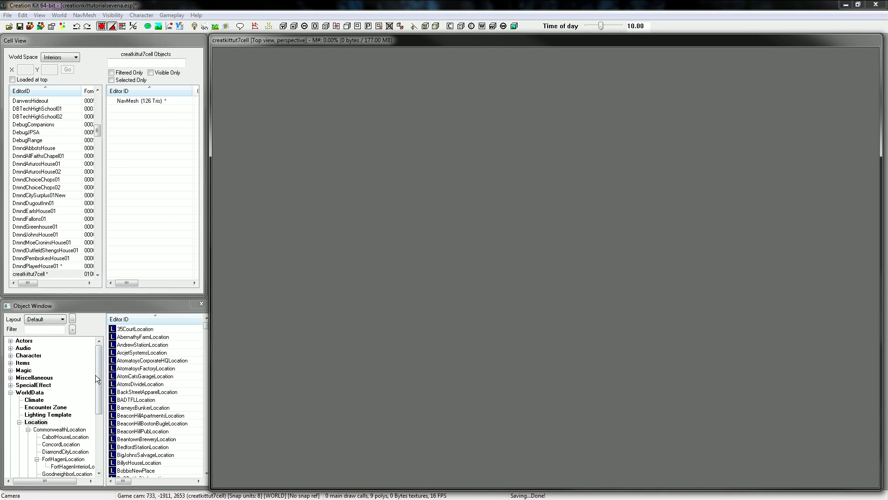
left_click(36, 422)
left_click(41, 379)
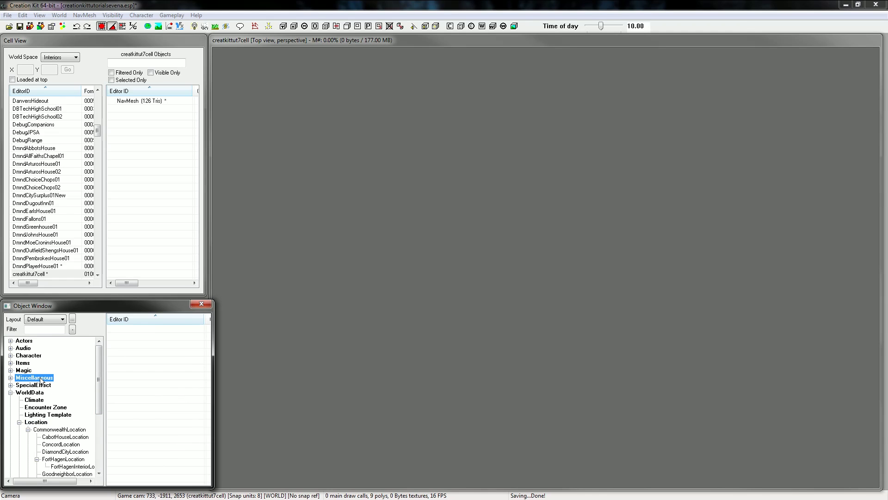
scroll(41, 380, "down", 5)
scroll(41, 379, "up", 4)
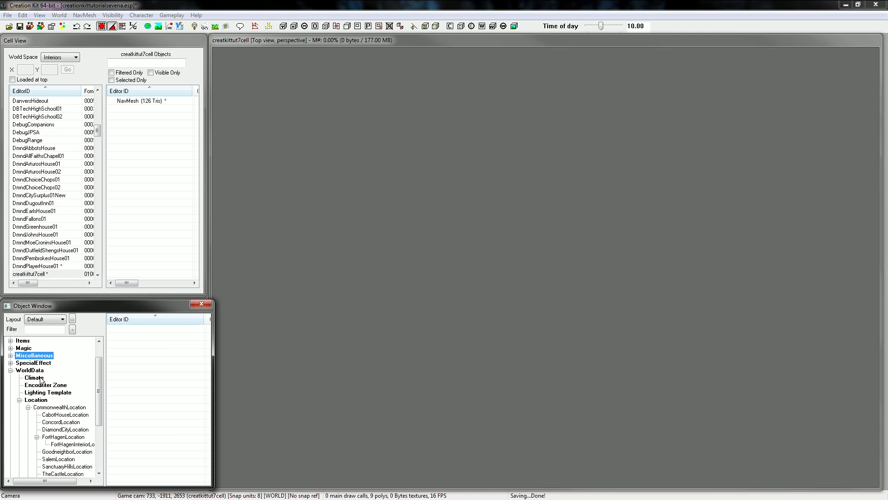
left_click(19, 400)
left_click(10, 392)
left_click(615, 179)
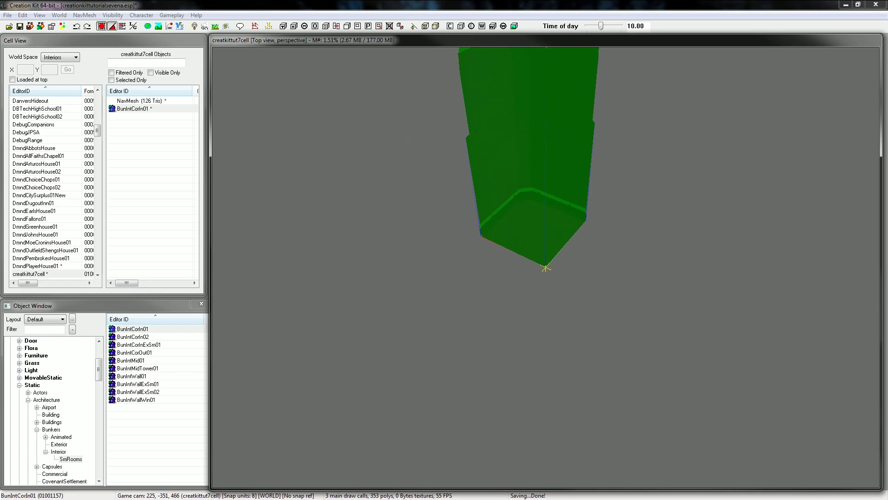
Step: Edit the base object of the placed BunIntCorIn01 piece and change its ID to BunIntCorIn01workshop
left_click(572, 268)
key("a")
scroll(593, 278, "up", 2)
middle_click_drag(593, 279, 593, 390)
left_click(574, 277)
double_click(573, 277)
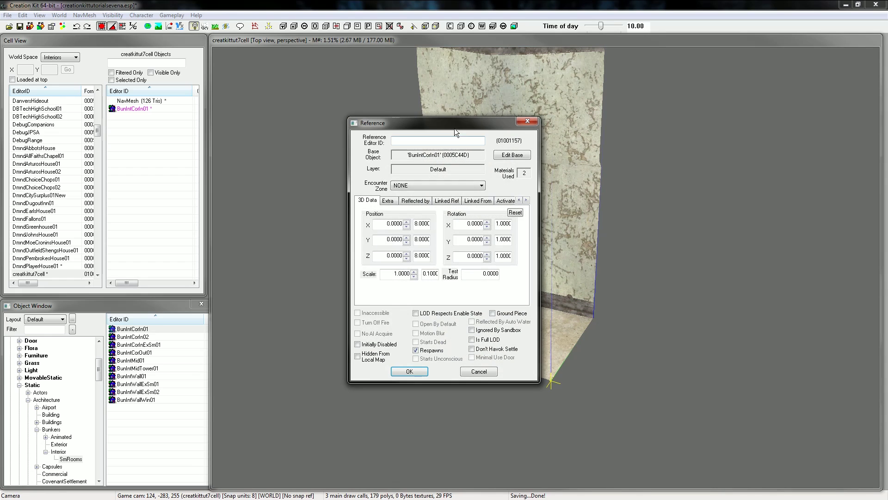
left_click(505, 155)
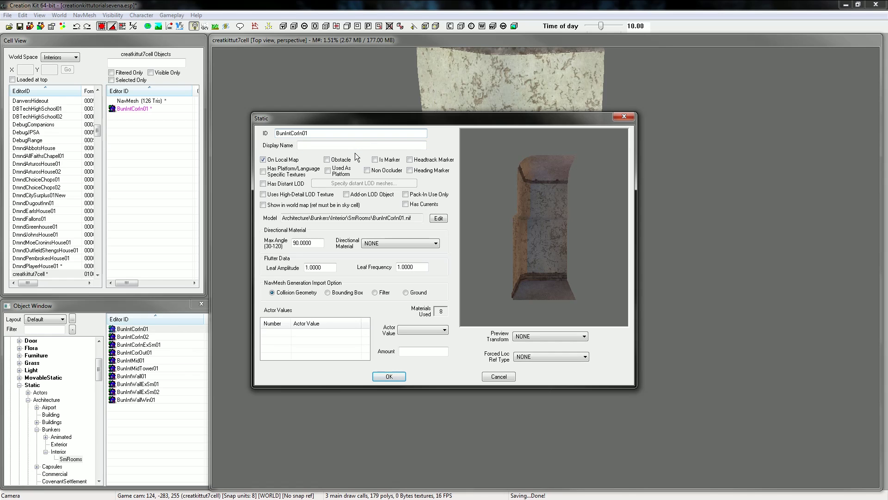
type("workshop")
left_click_drag(330, 134, 308, 133)
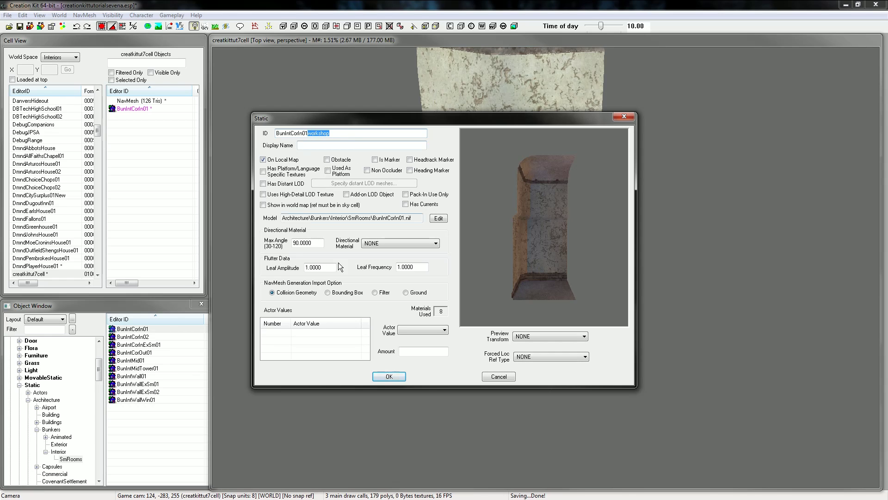
Step: Add the actor value WorkshopStackableItem with a value of 1 to the BunIntCorIn01workshop static
left_click(313, 332)
right_click(304, 341)
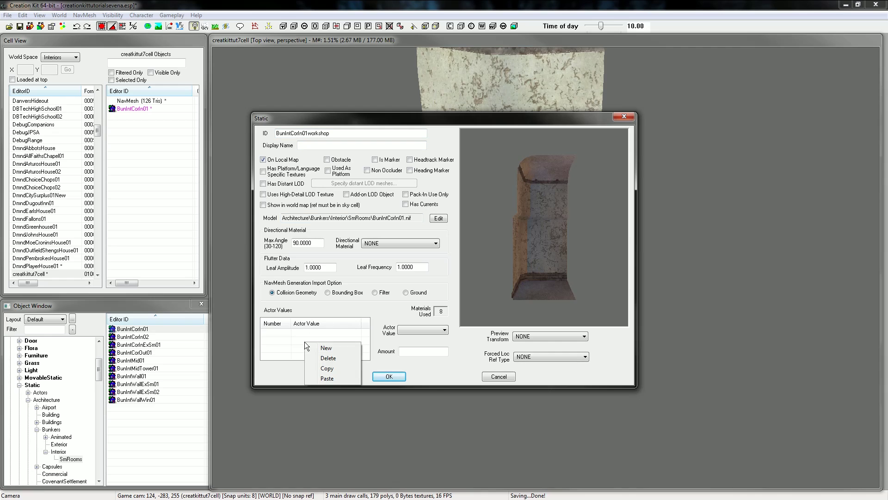
left_click(283, 329)
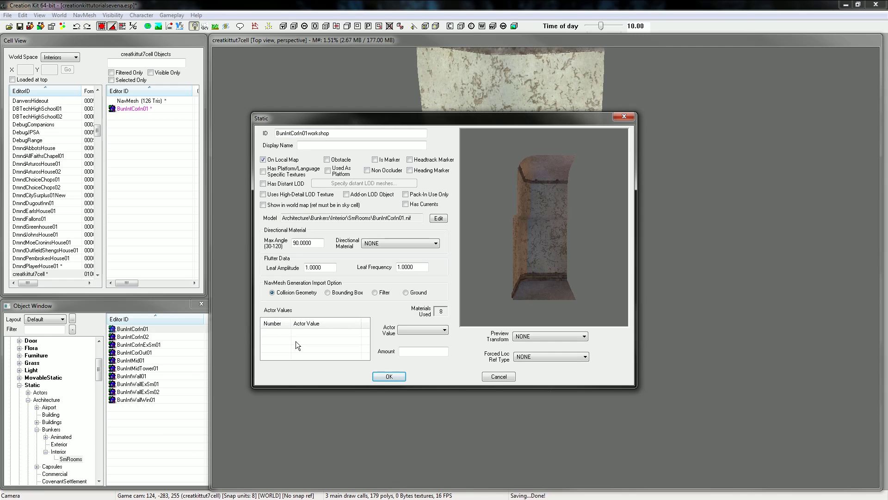
right_click(296, 341)
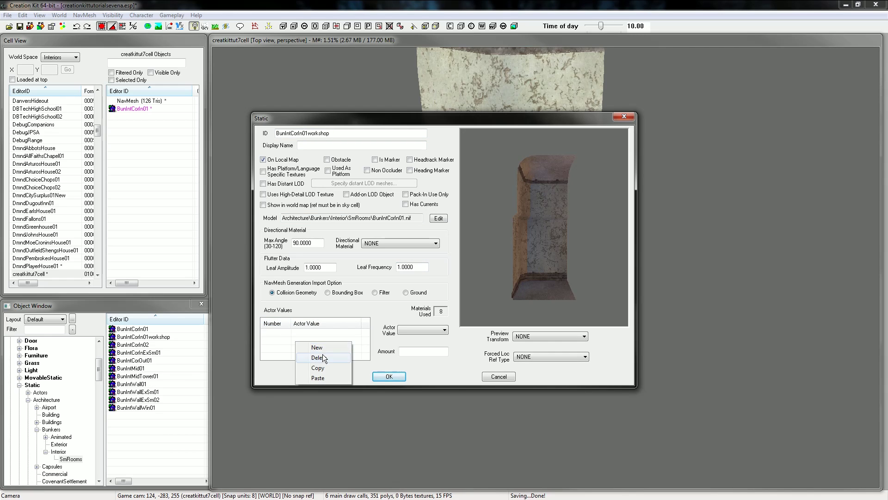
left_click(323, 346)
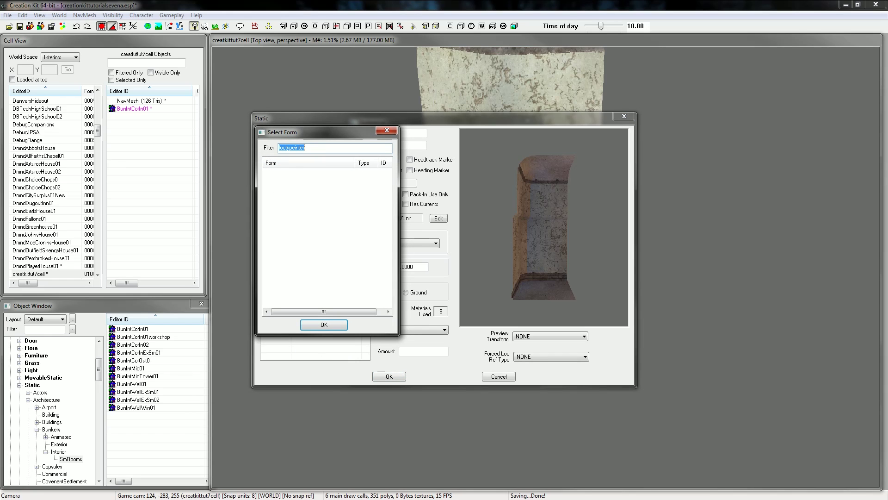
type("w")
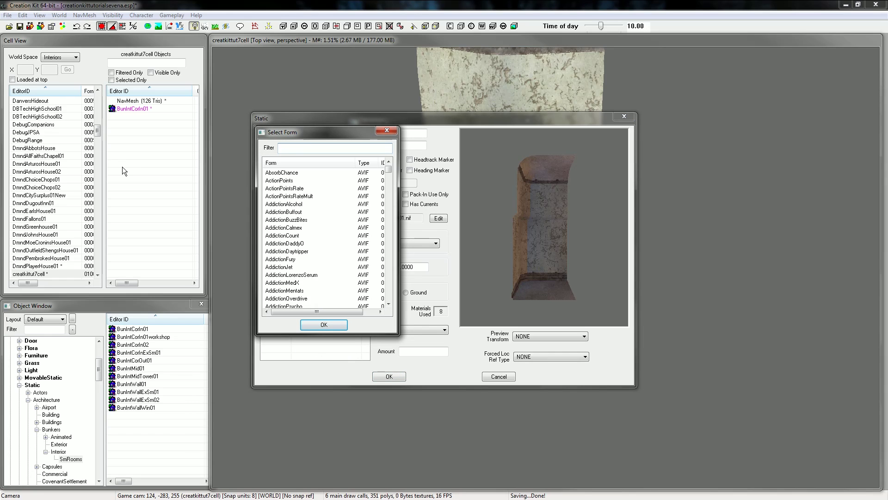
type("orkshop sta")
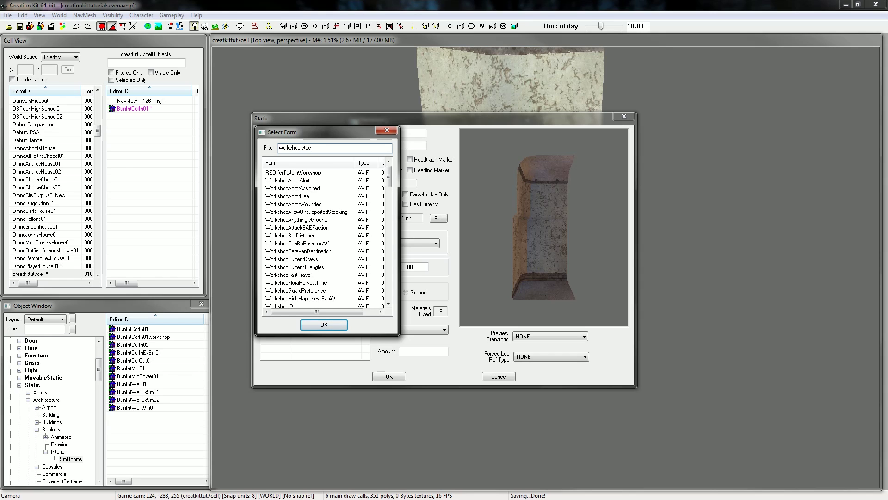
type("c")
type("stac")
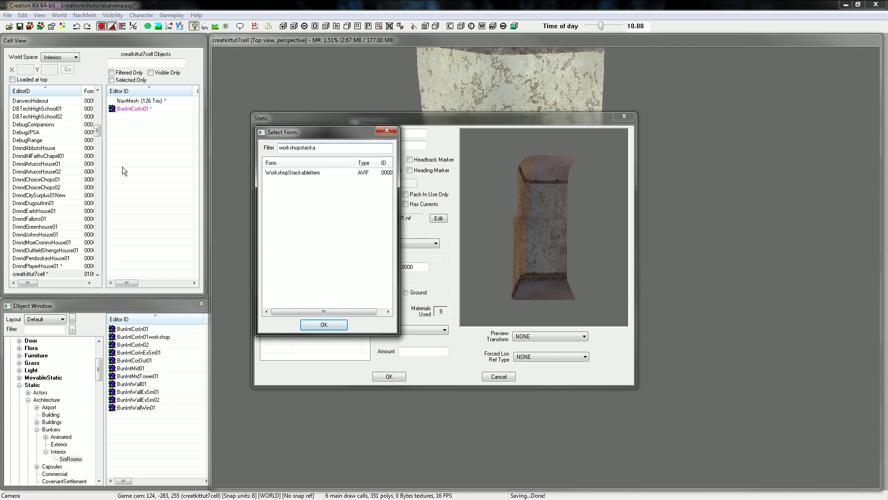
double_click(310, 173)
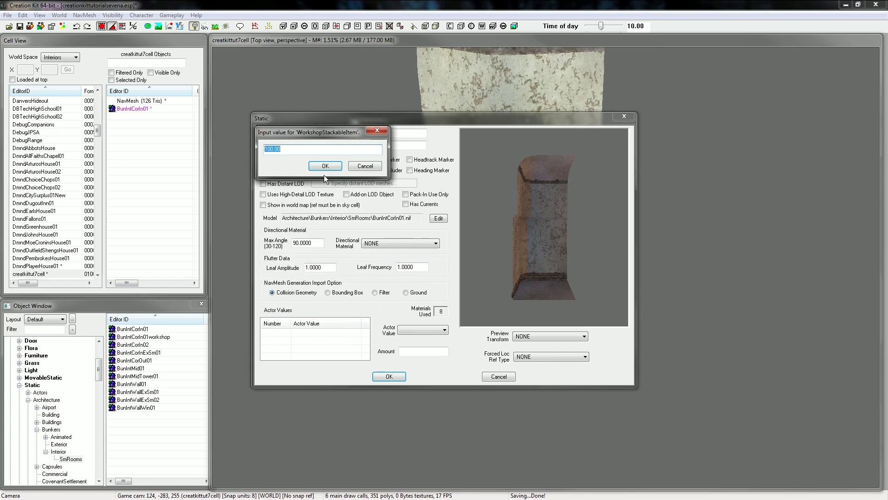
left_click(324, 167)
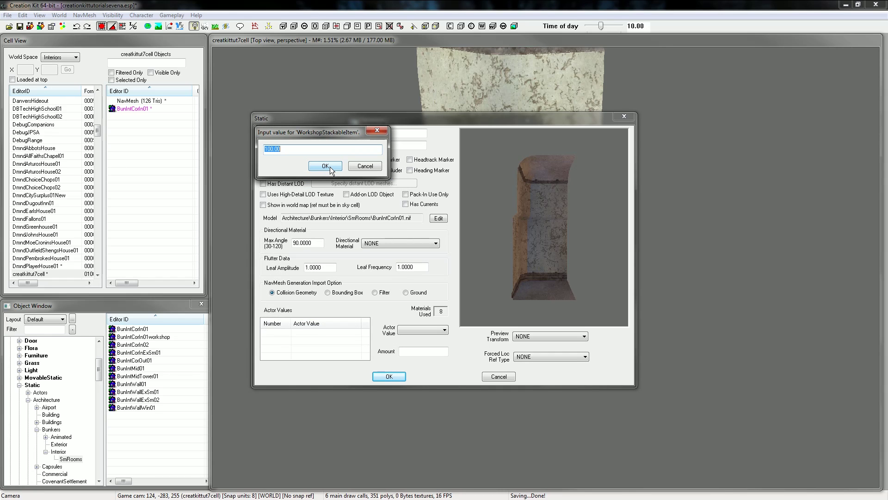
key("BackSpace")
left_click(329, 166)
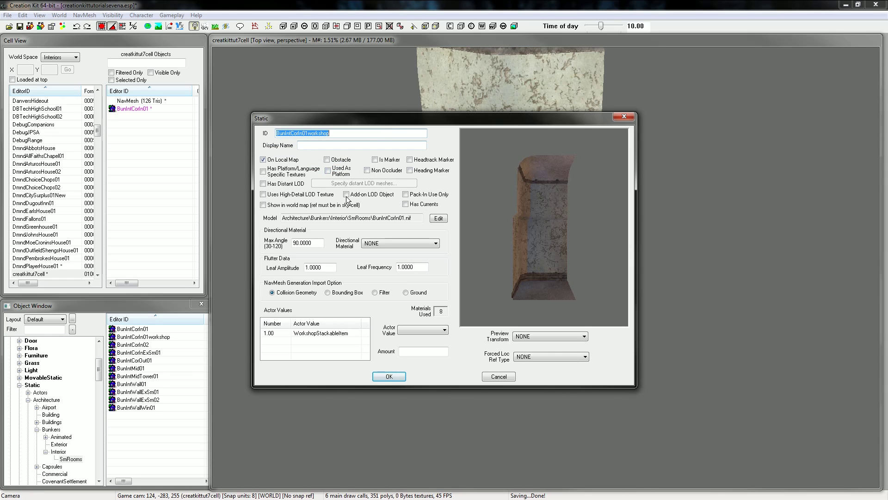
Step: Add the actor value WorkshopItemOverlap with a value of 8 to the BunIntCorIn01workshop static
right_click(325, 348)
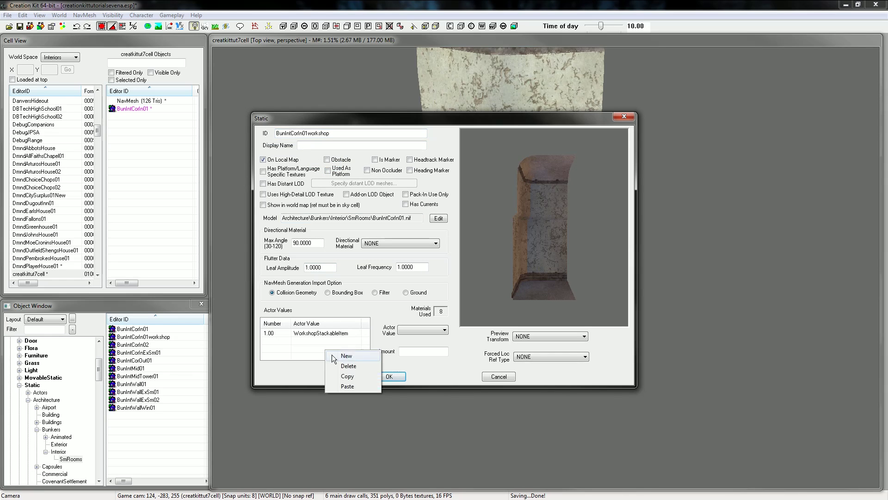
left_click(349, 355)
left_click_drag(319, 148, 300, 148)
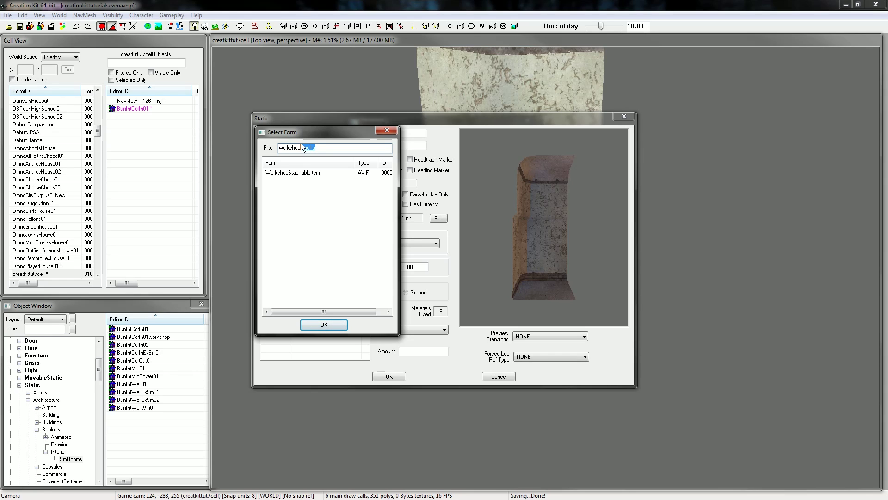
type("item")
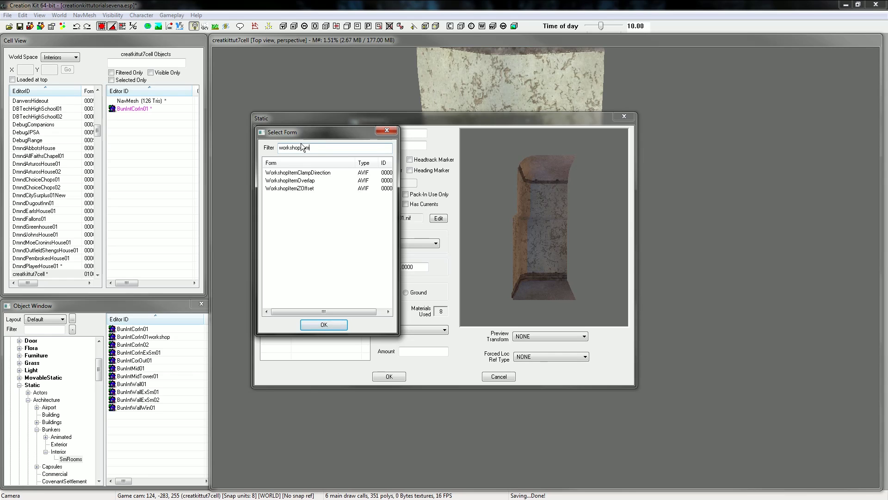
double_click(318, 180)
left_click_drag(311, 150, 73, 156)
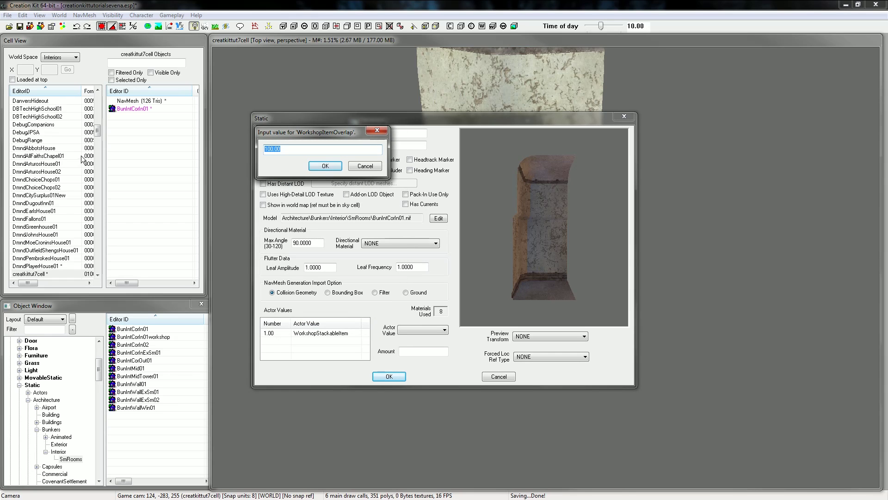
type("8")
left_click(326, 165)
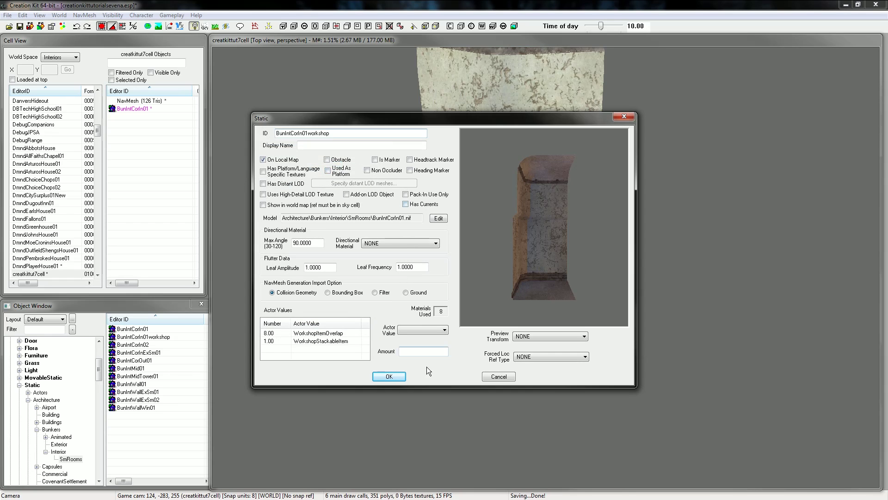
Step: Copy both actor values, WorkshopItemOverlap and WorkshopStackableItem, from the BunIntCorIn01workshop static
left_click(318, 343)
left_click(316, 333, "shift")
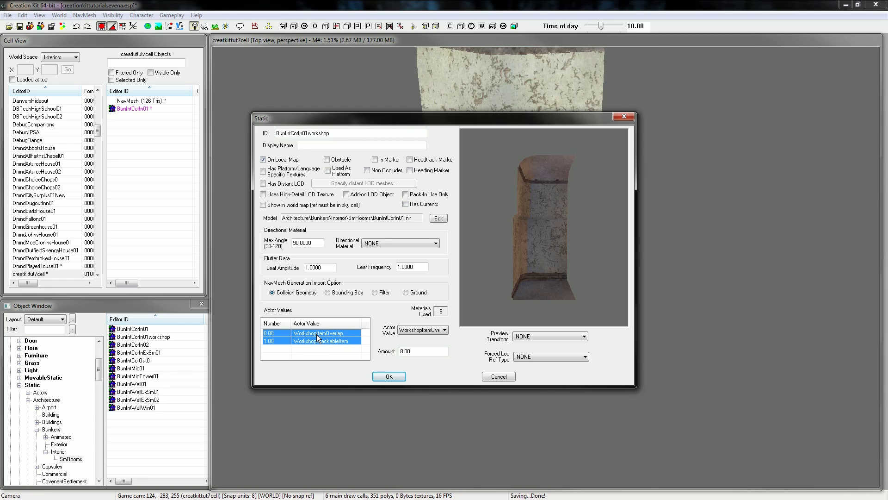
right_click(316, 332)
left_click(331, 358)
left_click(393, 376)
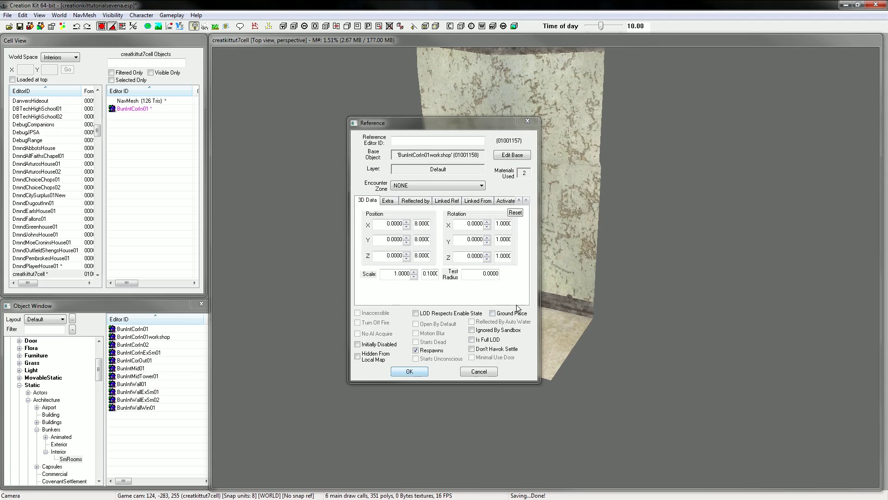
left_click(418, 372)
Step: Place a BunIntWall01 static in the cell, flush against the open side of the corner piece
key("shift")
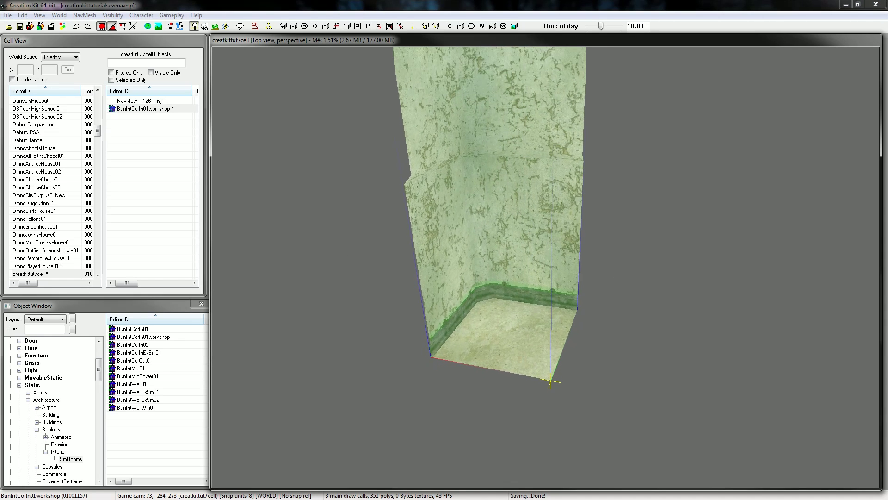
left_click(631, 326)
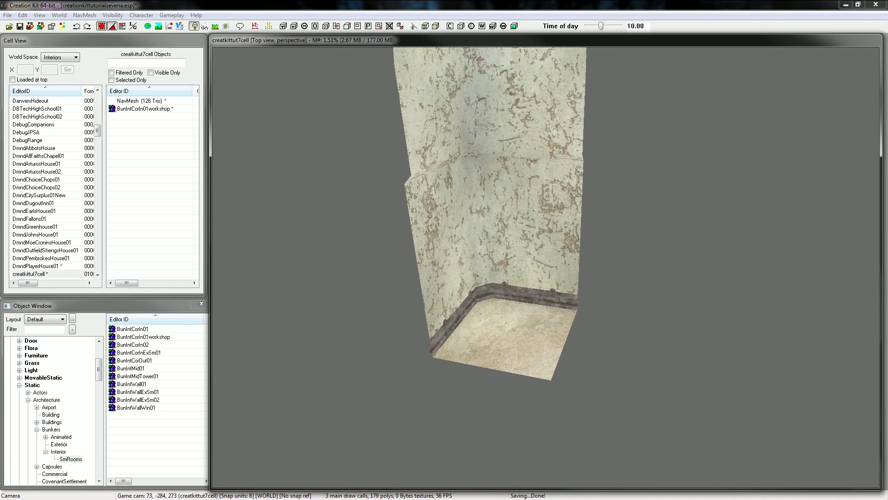
key("shift")
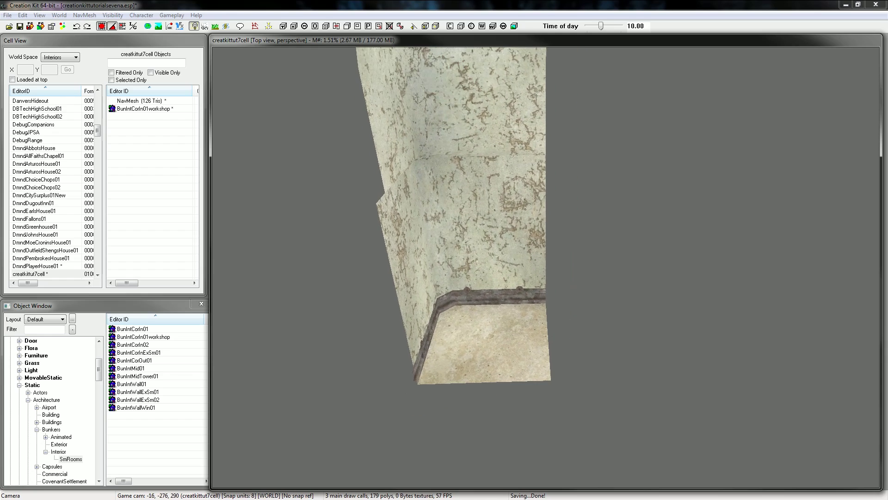
scroll(546, 267, "down", 4)
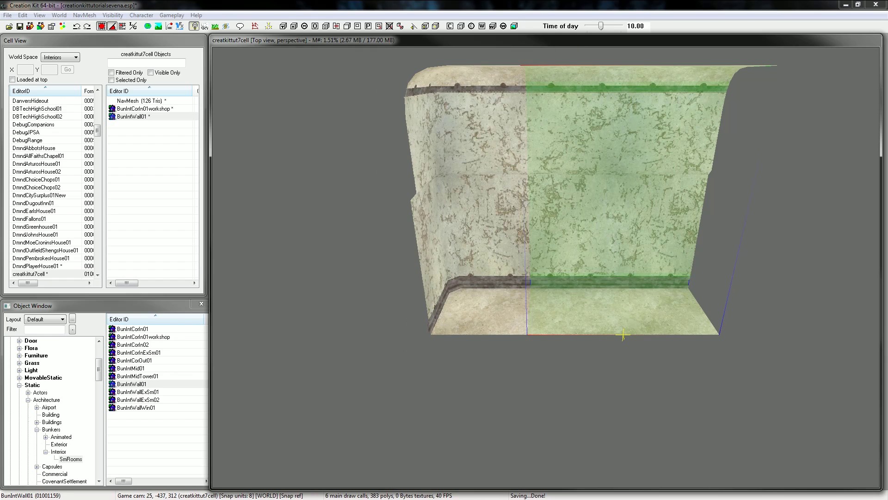
scroll(552, 304, "up", 1)
Step: Edit the base object of the placed wall piece and change its ID to BunIntWall01workshop
right_click(552, 305)
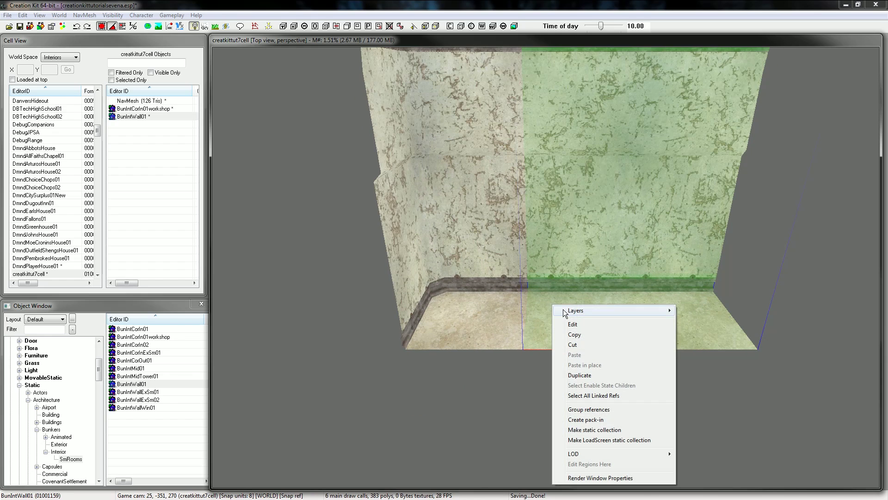
left_click(580, 323)
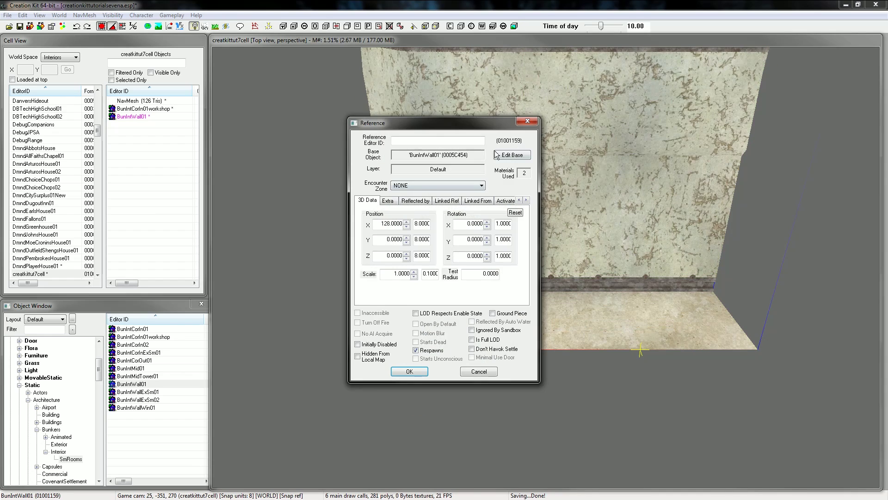
left_click(496, 154)
left_click(351, 137)
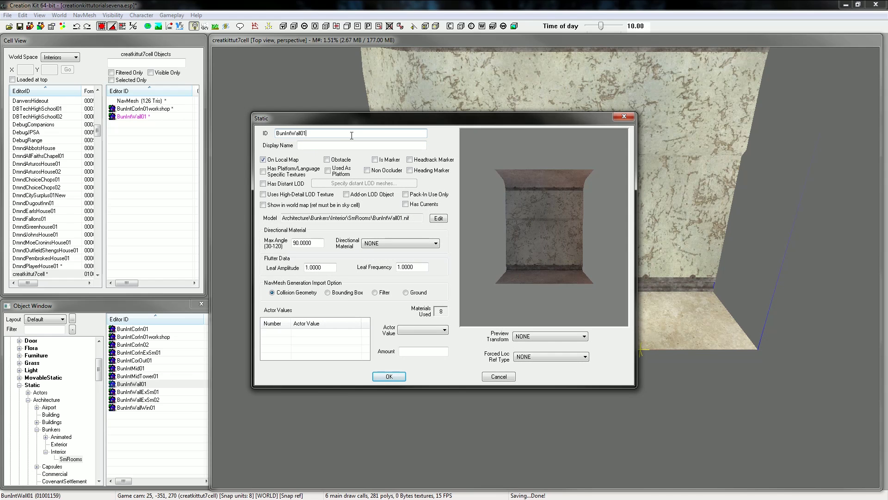
type("workshop")
Step: Paste the copied actor values into BunIntWall01workshop and save it as a new form
right_click(298, 337)
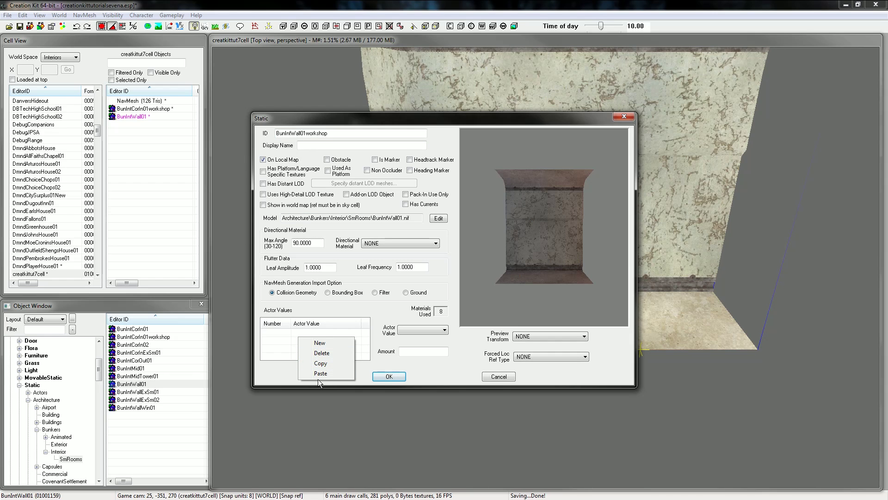
left_click(320, 374)
left_click(388, 375)
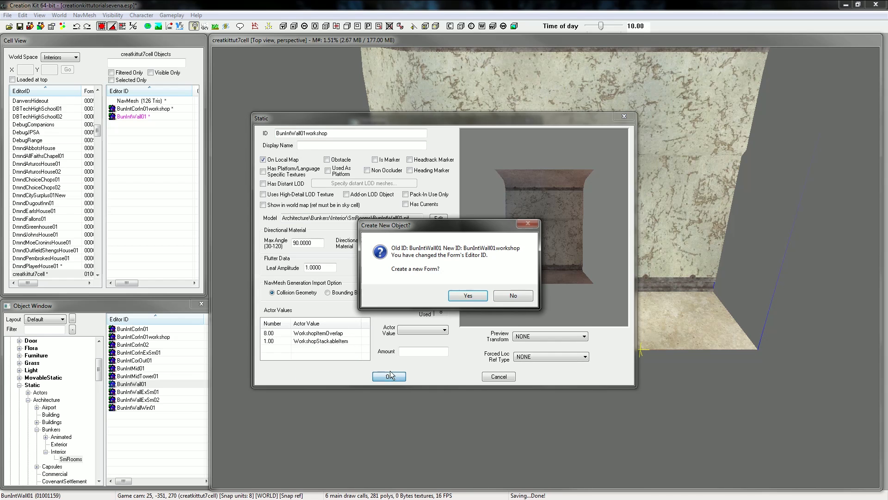
left_click(476, 295)
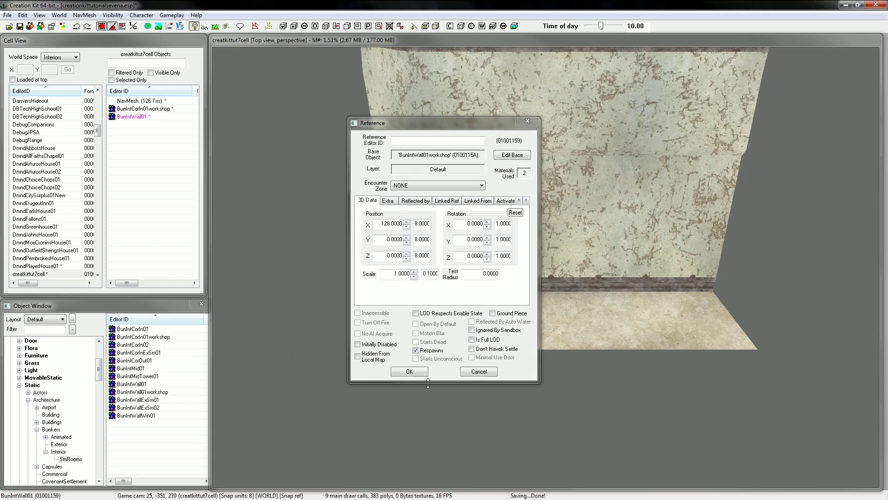
key("Return")
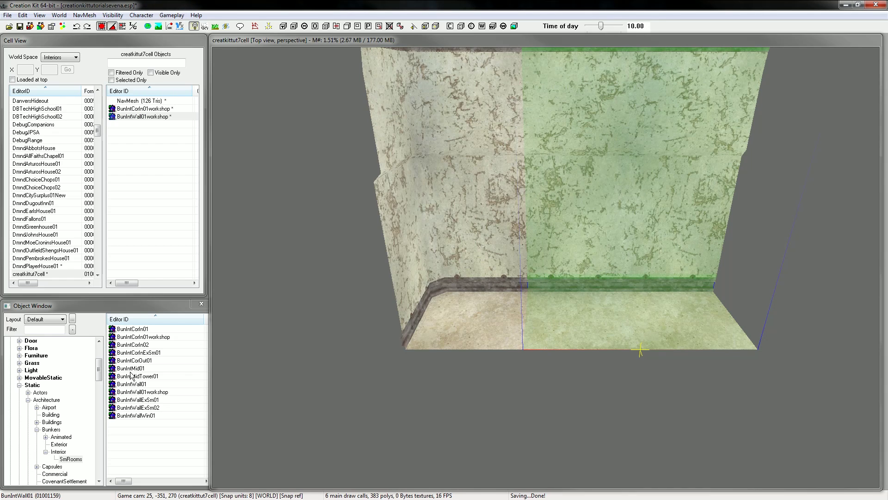
Step: Place the BunIntMid01 static in front of the wall and change its base object's ID to BunIntMid01workshop
left_click_drag(131, 368, 672, 437)
key("z")
double_click(648, 440)
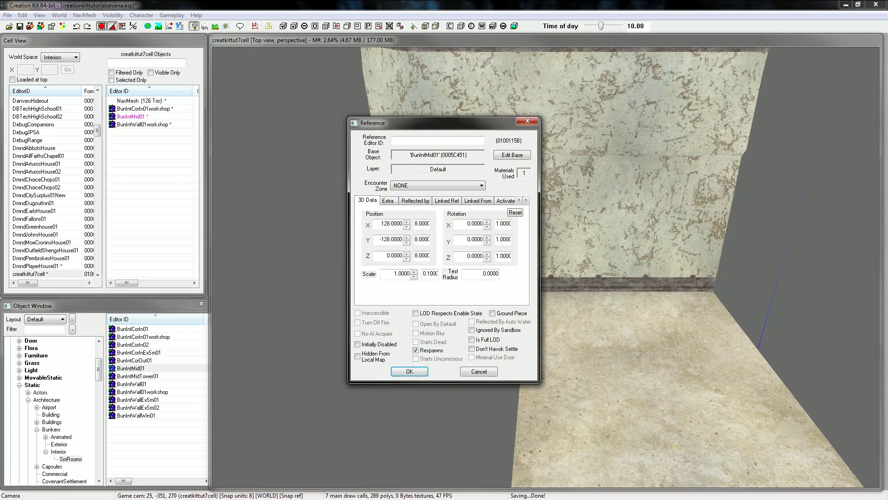
left_click(513, 157)
left_click(350, 131)
type("work")
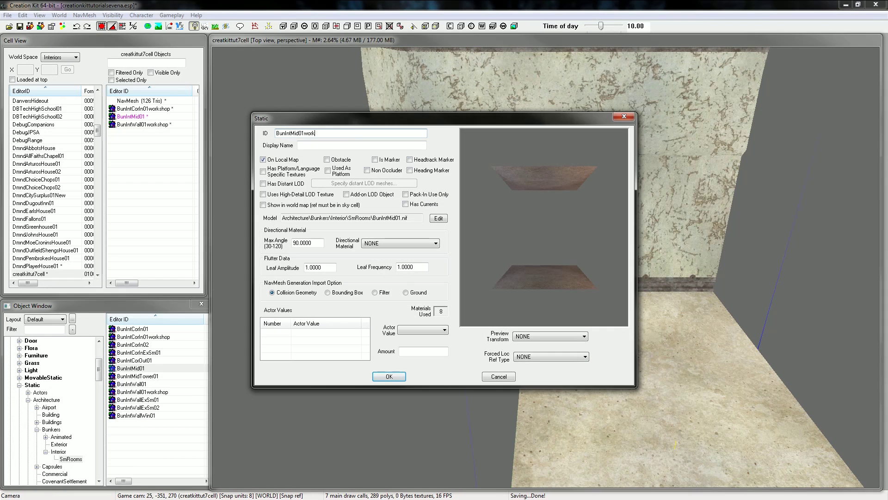
type("shop")
Step: Paste the copied actor values into BunIntMid01workshop and save it as a new form
right_click(287, 334)
left_click(314, 373)
left_click(388, 376)
left_click(466, 295)
left_click(409, 372)
Step: Duplicate the wall piece and place the copy beside it to lengthen the wall
scroll(559, 371, "down", 5)
middle_click_drag(559, 371, 426, 352, "shift")
middle_click_drag(555, 315, 578, 333, "shift")
left_click(592, 278)
key("ctrl+d")
left_click_drag(596, 278, 712, 285)
middle_click_drag(713, 286, 624, 296, "shift")
left_click(624, 296, "ctrl")
key("ctrl+d")
right_click_drag(625, 296, 518, 303)
left_click_drag(518, 303, 396, 280)
right_click_drag(397, 281, 379, 280)
scroll(545, 267, "up", 3)
key("Delete")
Step: Duplicate the wall next to the corner, move the copy to the opposite side of the floor and set its Z rotation to 180
left_click(657, 310)
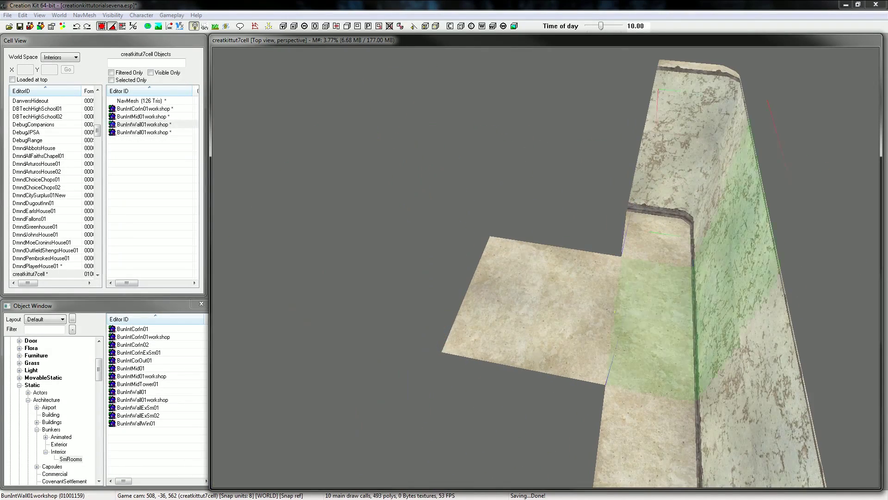
key("ctrl+d")
left_click_drag(657, 310, 418, 293)
double_click(418, 293)
left_click_drag(483, 256, 526, 283)
type("90")
left_click(486, 259)
left_click(486, 259)
left_click(409, 371)
Step: Duplicate the opposite wall, turn the copy 90 degrees about Z and fit it beside the corner piece as the end wall
key("ctrl+d")
left_click_drag(418, 289, 539, 227)
double_click(539, 227)
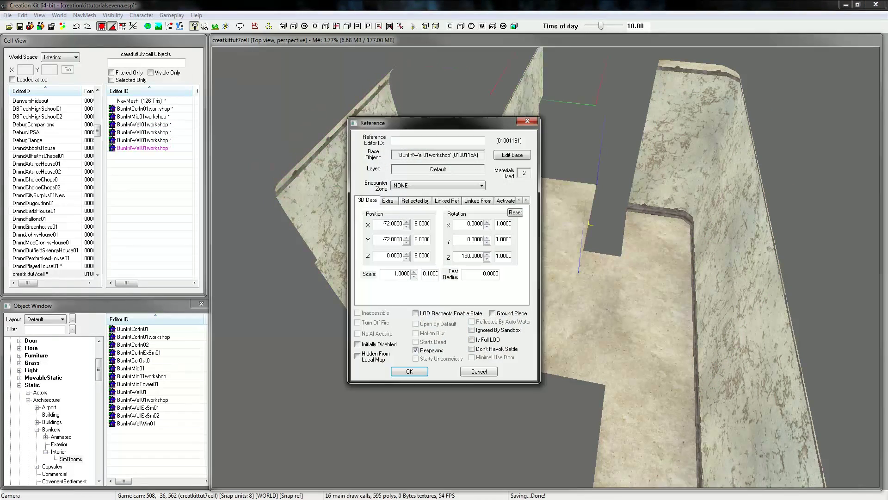
left_click_drag(495, 256, 521, 262)
type("90")
left_click(486, 254)
left_click(409, 371)
left_click_drag(592, 162, 555, 203)
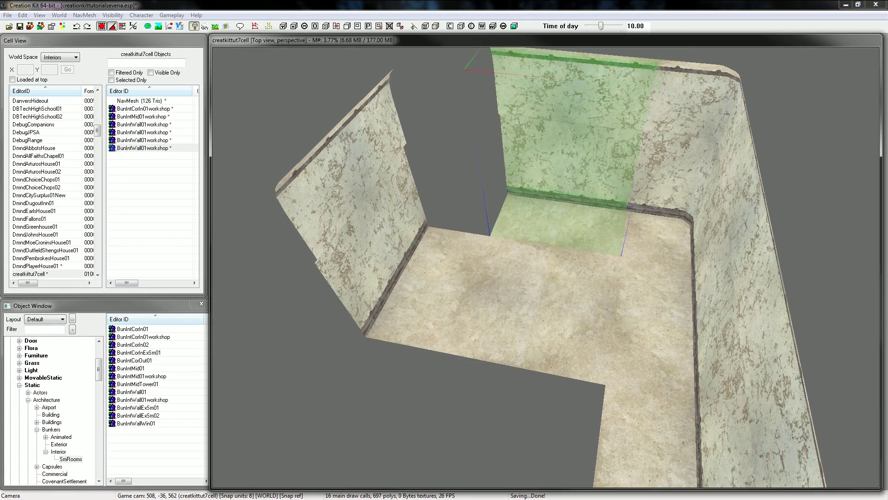
Step: Duplicate the end wall, turn the copy 180 degrees about Z and move it to the other end of the room
middle_click_drag(555, 203, 731, 231, "shift")
double_click(740, 231)
key("ctrl+d")
double_click(456, 266)
left_click_drag(694, 278, 520, 258)
type("180")
left_click(486, 258)
left_click(409, 371)
left_click_drag(398, 259, 391, 255)
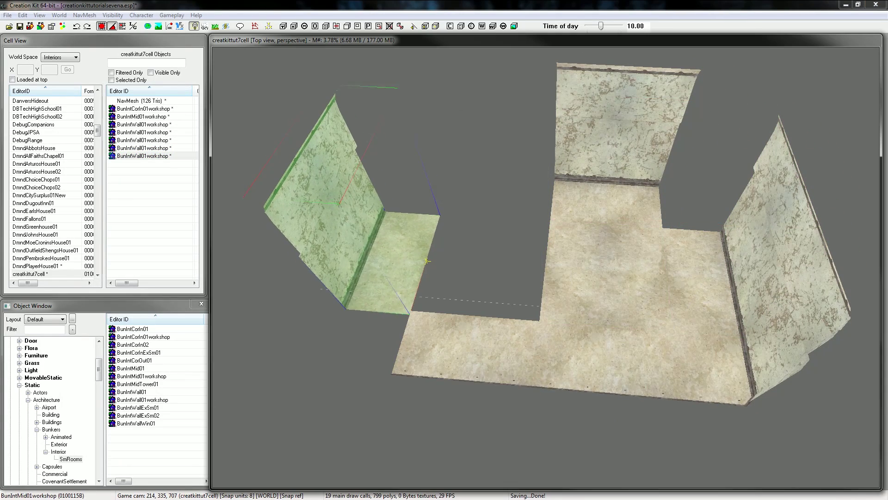
Step: Duplicate the middle floor piece and the long-side wall, placing each copy one section along to extend the room
left_click(606, 268)
middle_click_drag(606, 268, 602, 296, "shift")
key("ctrl+d")
left_click_drag(604, 273, 486, 261)
left_click(616, 125)
key("ctrl+d")
left_click_drag(615, 125, 500, 116)
Step: Duplicate the corner piece, move the copy to a second corner of the room and adjust its Z rotation to fit
middle_click_drag(500, 116, 439, 282, "shift")
left_click(440, 282)
key("ctrl+d")
left_click_drag(440, 282, 648, 301)
right_click_drag(648, 301, 662, 301)
left_click_drag(663, 301, 654, 298)
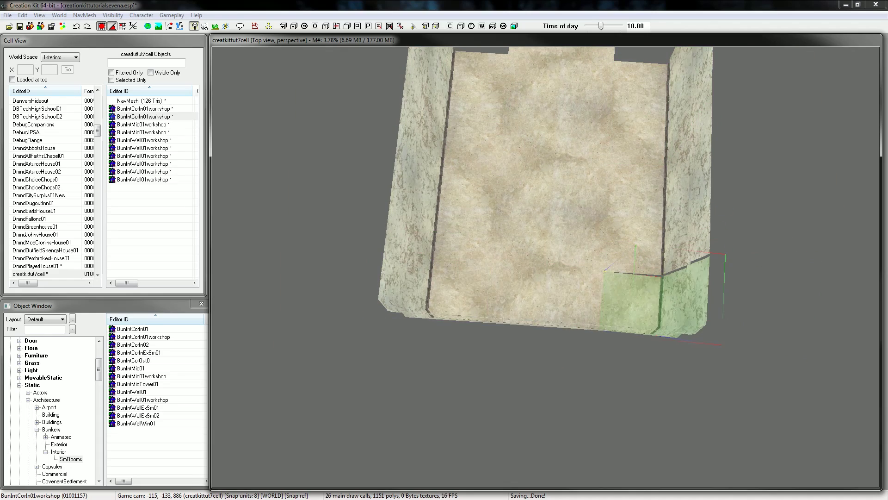
double_click(654, 299)
left_click(486, 259)
left_click(487, 258)
left_click(486, 259)
left_click(409, 371)
Step: Duplicate both corner pieces together and move the copies to the room's two remaining corners
middle_click_drag(509, 300, 505, 278, "shift")
scroll(504, 278, "down", 3)
left_click(382, 346, "ctrl")
key("ctrl+d")
left_click_drag(382, 346, 335, 176)
Step: Correct the Z rotation of one copied corner piece and fit it into its corner of the room
double_click(454, 118)
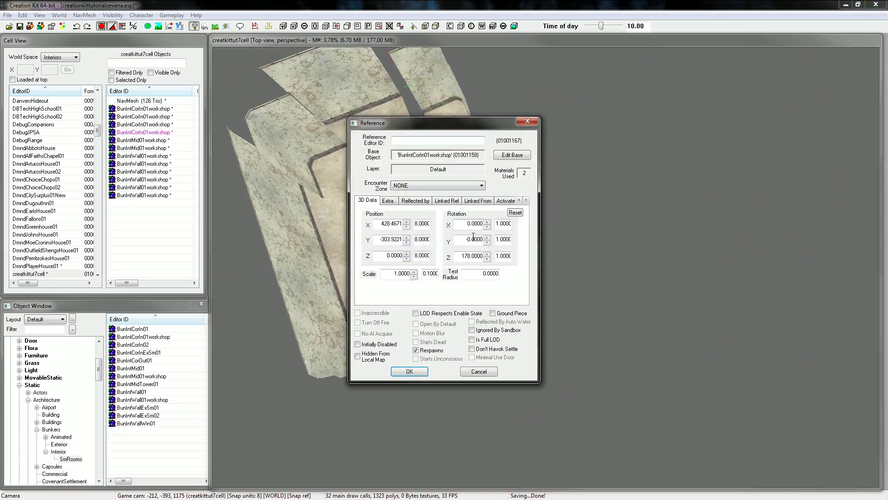
left_click(487, 258)
left_click(487, 257)
left_click(409, 371)
left_click_drag(451, 99, 434, 79)
Step: Open the other copied corner piece and correct its Z rotation value
double_click(142, 123)
double_click(472, 256)
left_click(482, 257)
key("BackSpace")
key("Return")
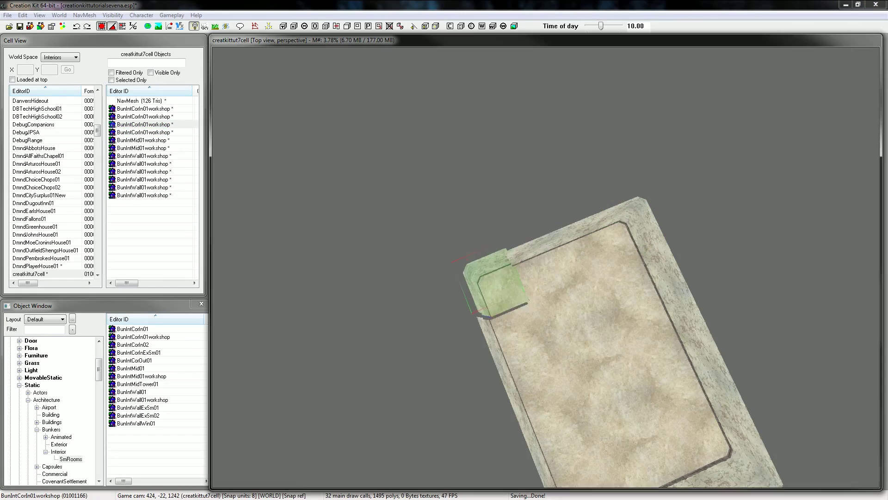
Step: Examine the assembled bunker room from inside and outside for gaps or misaligned pieces
key("shift")
key("shift")
scroll(546, 267, "down", 3)
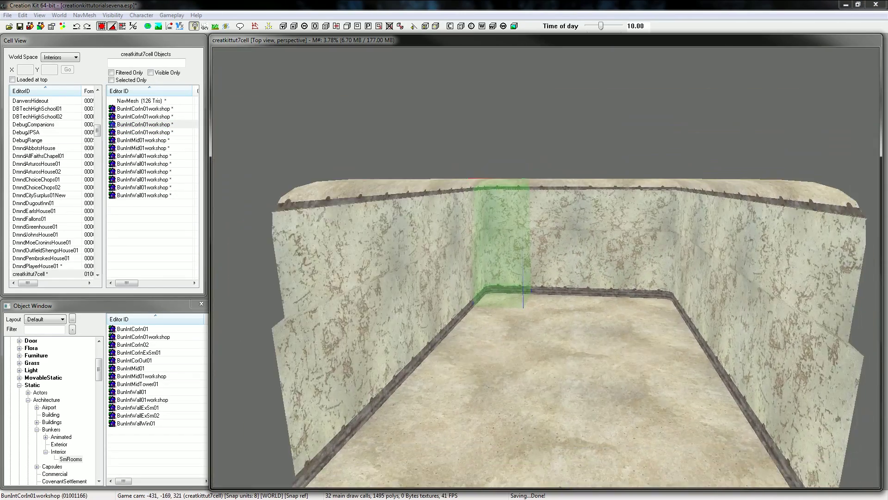
left_click(449, 238)
left_click(574, 130)
scroll(574, 131, "down", 10)
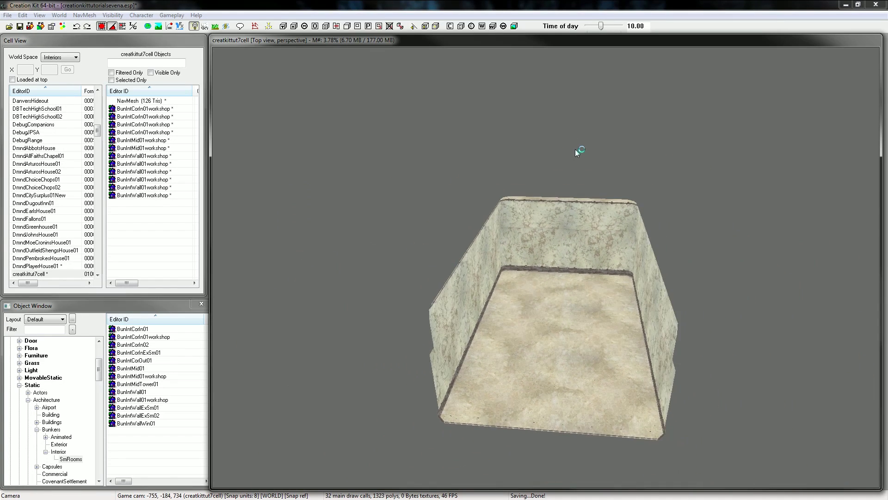
key("shift")
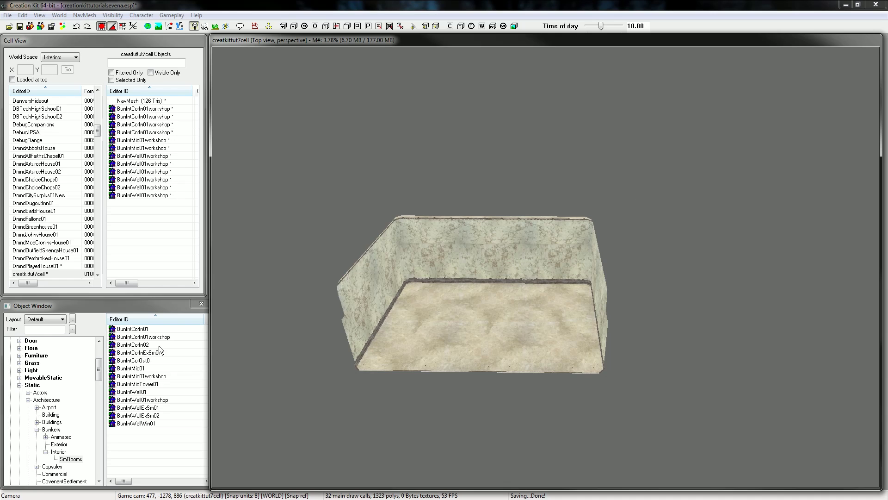
Step: Filter the objects of all categories by workshopresource
left_click(46, 326)
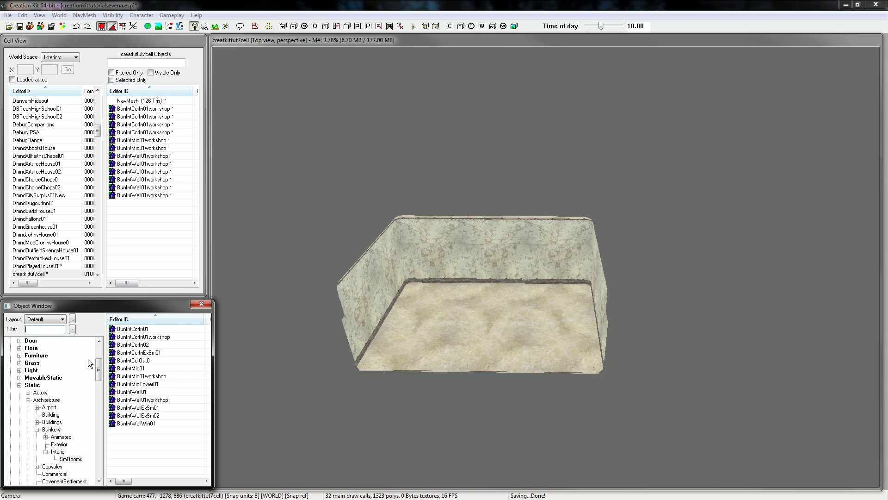
type("workshopreso")
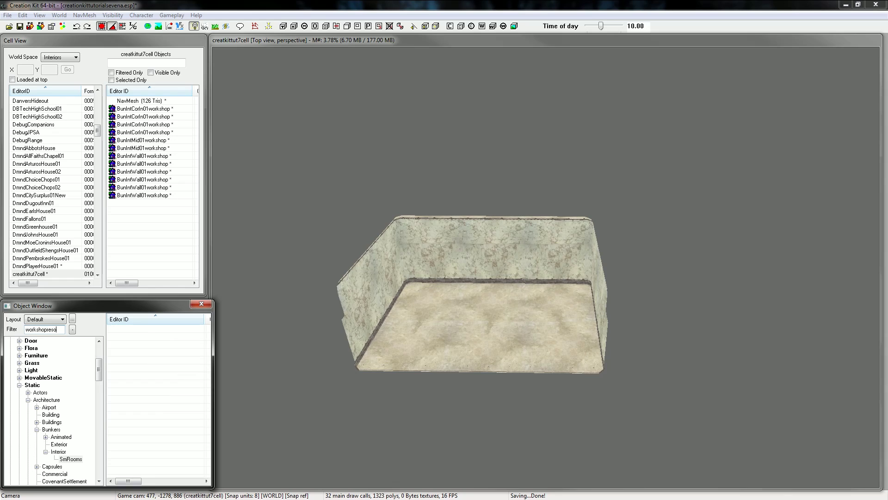
type("rce")
left_click_drag(98, 370, 77, 483)
left_click(18, 481)
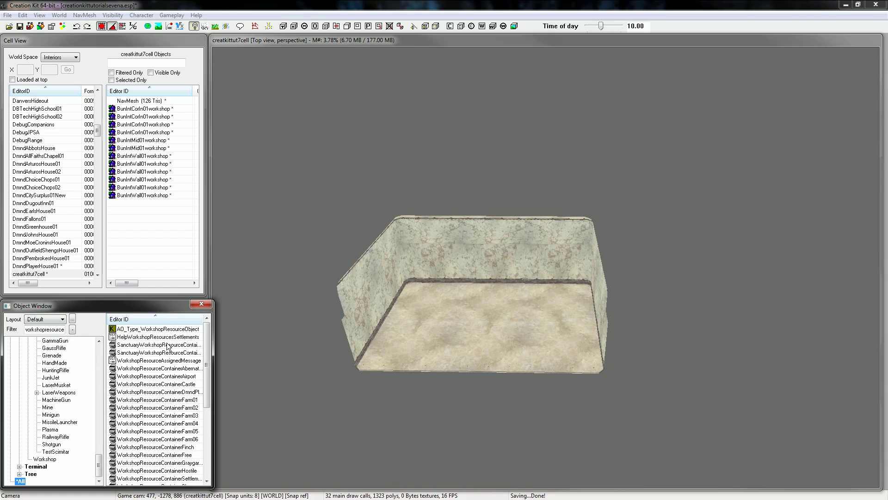
Step: Open the SanctuaryWorkshopResourceContainer container and change its ID to creatkittut7WorkshopResourceContainer
left_click(160, 346)
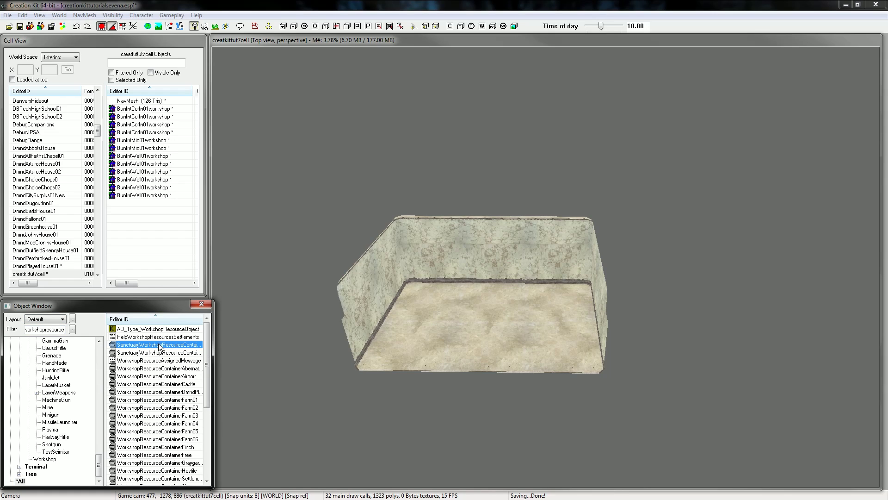
double_click(160, 347)
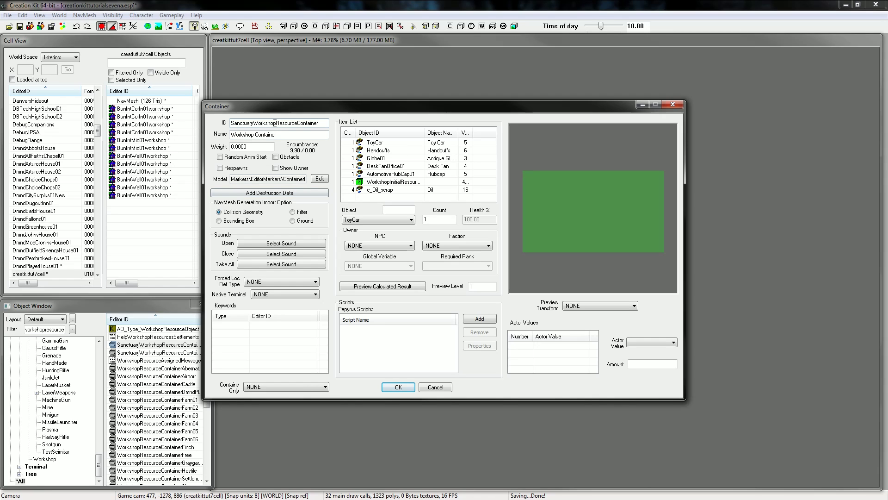
left_click_drag(253, 123, 174, 129)
type("creatkittut7")
key("Tab")
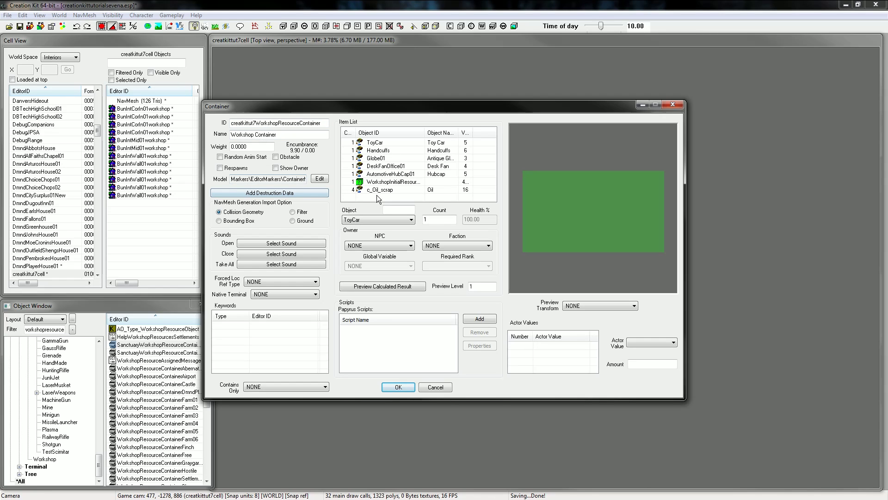
Step: Remove every item from the container's item list, save it as a new form and select the new container
left_click_drag(385, 195, 374, 135)
key("Delete")
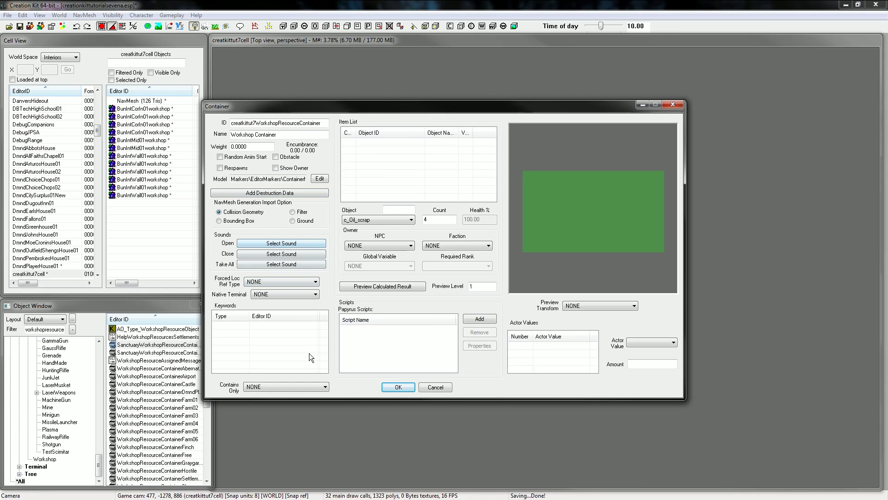
left_click(398, 386)
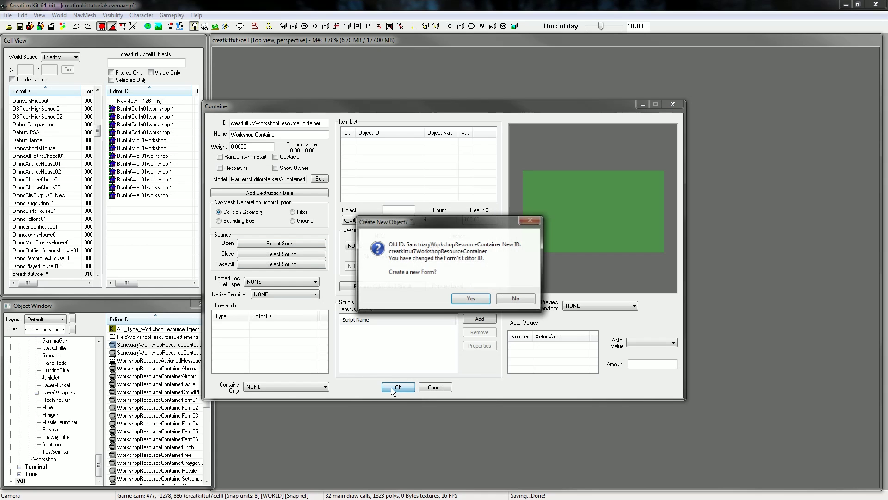
left_click(460, 300)
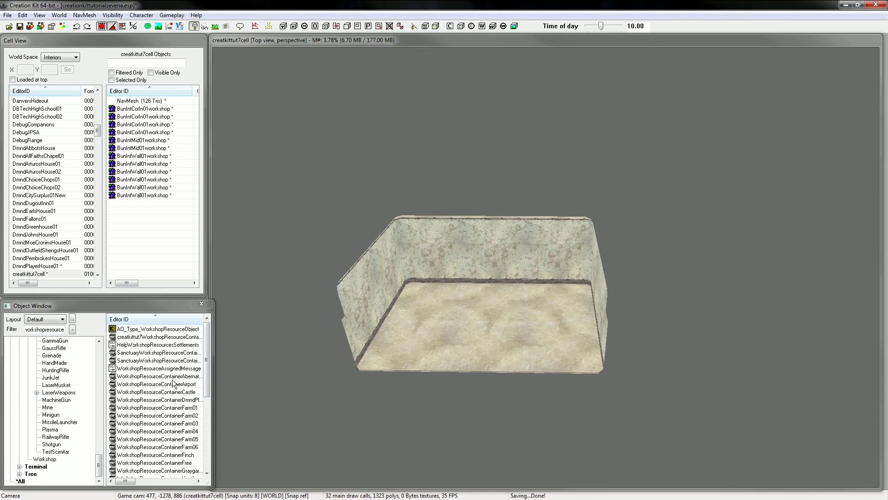
left_click(133, 337)
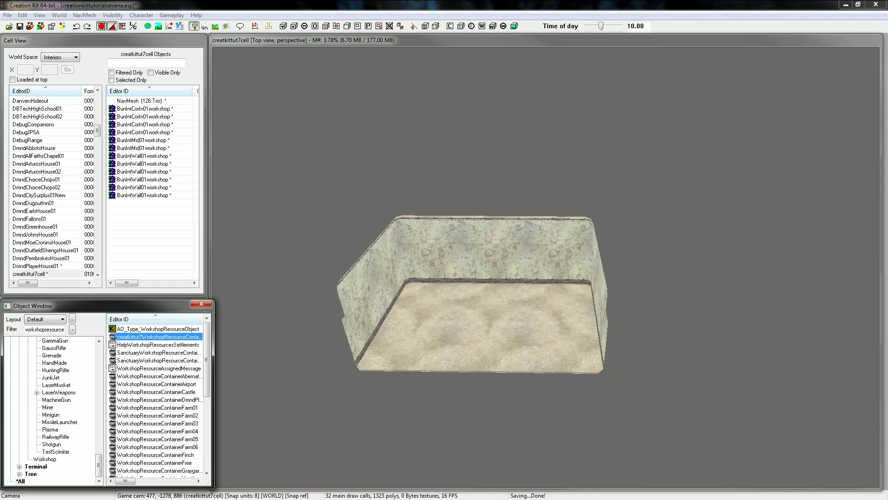
Step: Place the creatkittut7WorkshopResourceContainer in the cell and shift it just outside the room, clear of the floor edge
left_click_drag(133, 337, 481, 270)
key("shift")
scroll(468, 313, "up", 5)
key("shift")
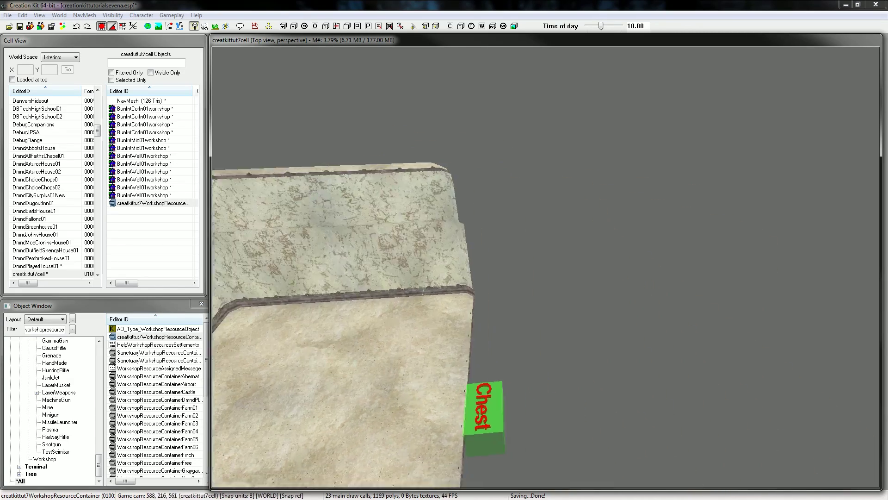
key("shift")
middle_click_drag(473, 470, 530, 134)
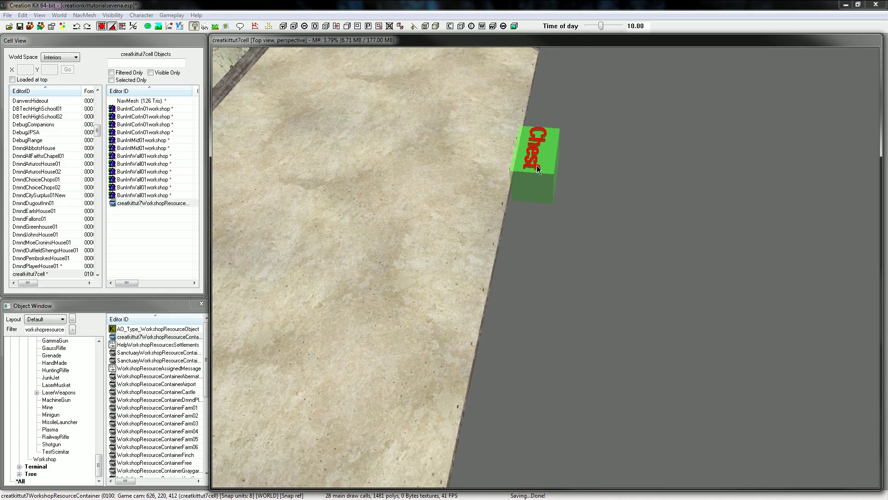
left_click_drag(537, 169, 554, 169)
key("shift")
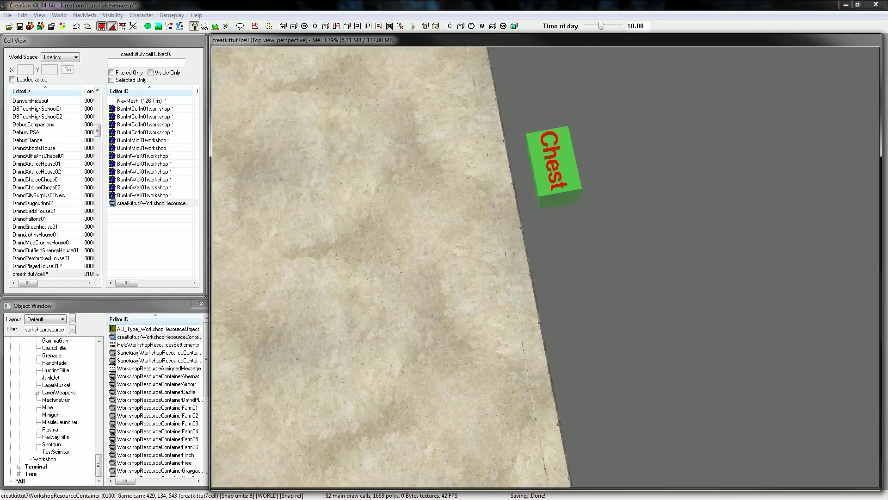
key("shift")
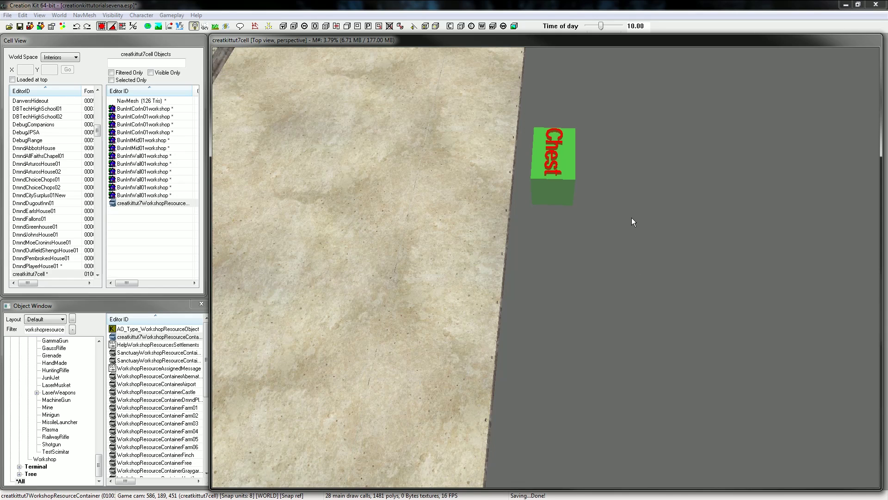
Step: Filter the objects of all categories by workshopworkbench
key("shift")
key("shift")
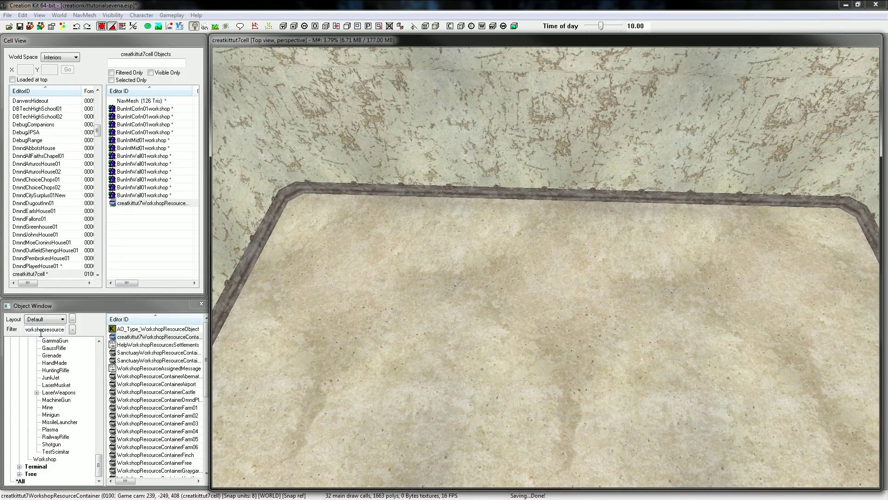
left_click_drag(43, 329, 64, 329)
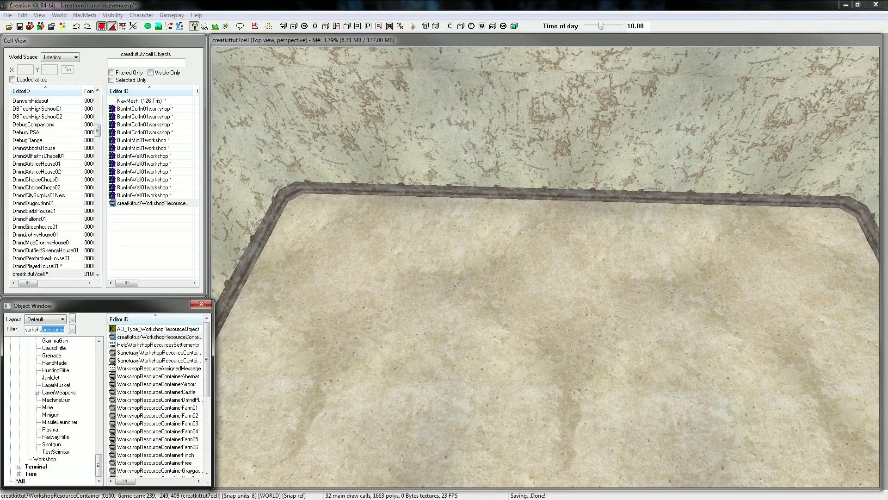
type("workbench")
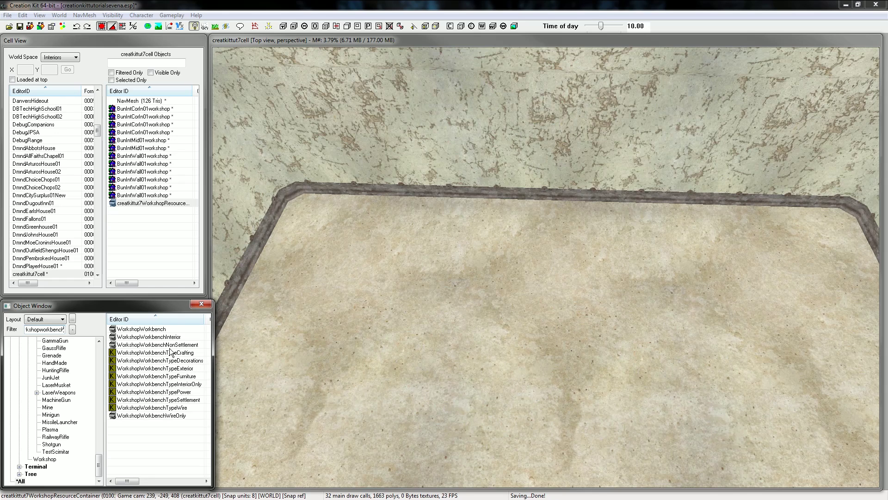
Step: Place WorkshopWorkbenchInterior on the room floor against the wall nearest the chest, at about X 216, Y 96, Z 0
left_click(149, 337)
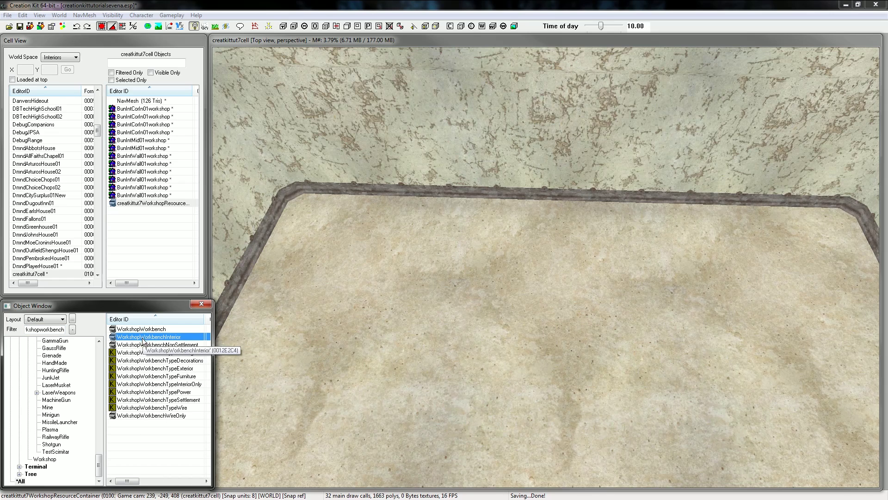
left_click_drag(140, 341, 534, 204)
middle_click_drag(534, 203, 532, 192, "shift")
key("z")
left_click_drag(532, 192, 531, 173)
key("f")
middle_click_drag(532, 193, 444, 194, "shift")
left_click_drag(548, 194, 566, 198)
mouse_move(567, 198)
middle_mouse_down("shift")
mouse_move(532, 198)
mouse_move(553, 199)
mouse_move(553, 222)
mouse_move(553, 194)
mouse_move(576, 185)
mouse_move(518, 222)
mouse_move(518, 241)
mouse_move(574, 231)
mouse_move(592, 208)
middle_mouse_up("shift")
scroll(552, 199, "up", 3)
scroll(553, 222, "down", 5)
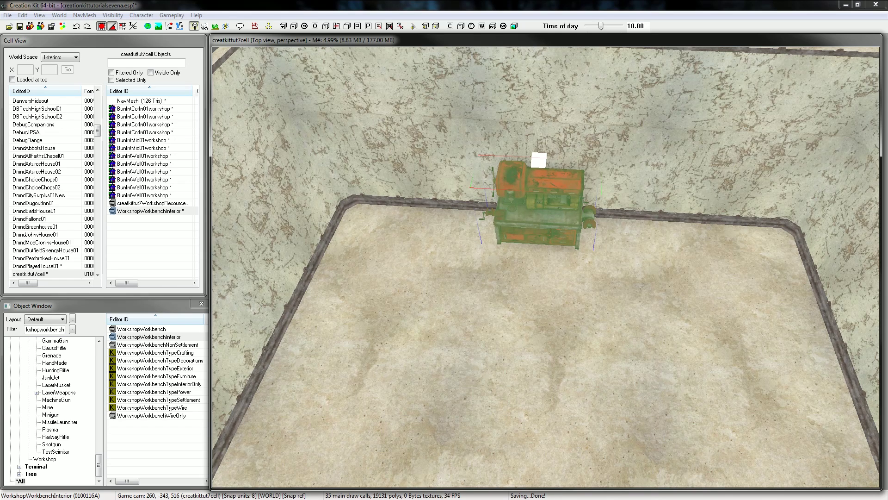
Step: Open the properties of the workshopscript attached to the placed workbench reference
double_click(525, 205)
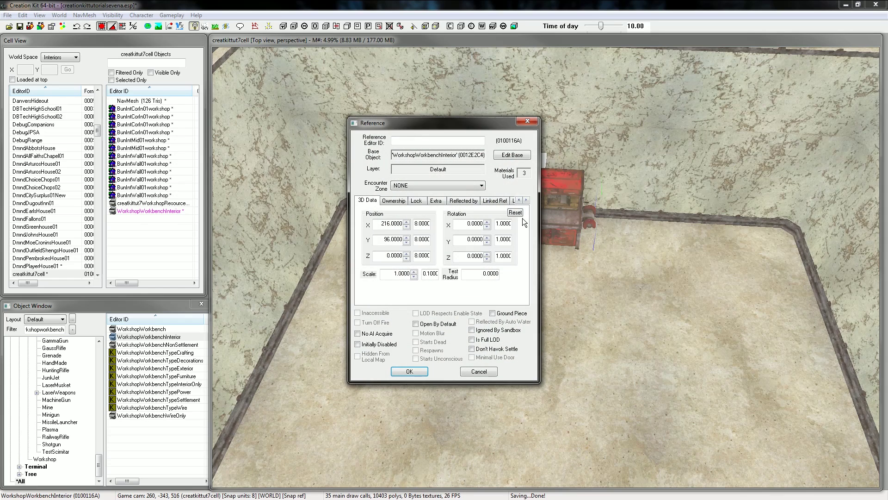
left_click(526, 201)
left_click(527, 200)
left_click(526, 200)
left_click(527, 201)
left_click(527, 200)
left_click(527, 201)
left_click(526, 201)
left_click(526, 201)
left_click(482, 202)
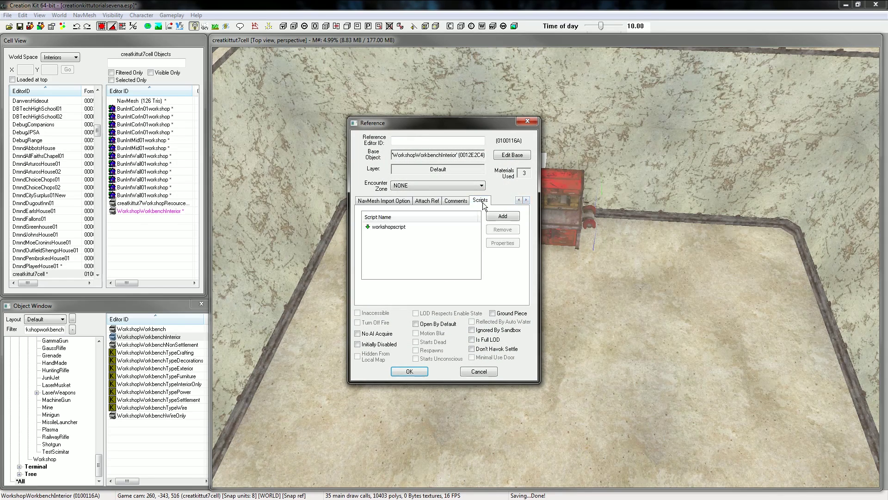
left_click(373, 227)
left_click(502, 242)
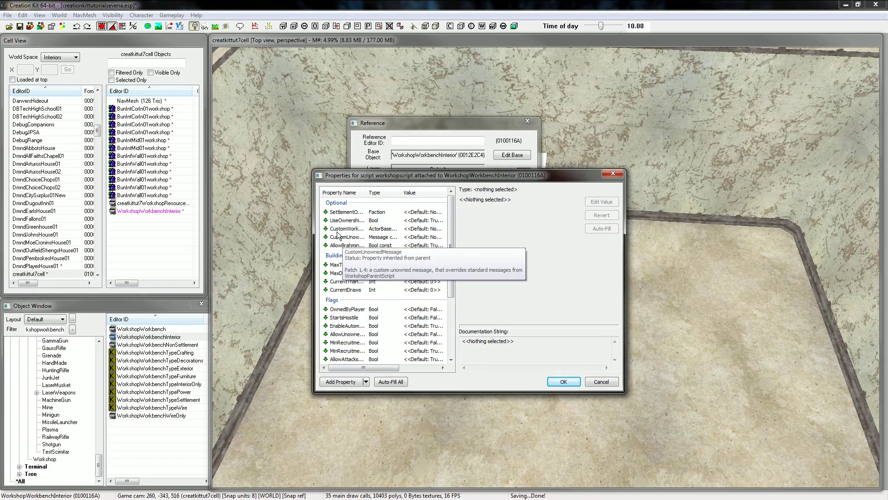
Step: Set the OwnedByPlayer flag of the workshopscript to True
mouse_move(345, 216)
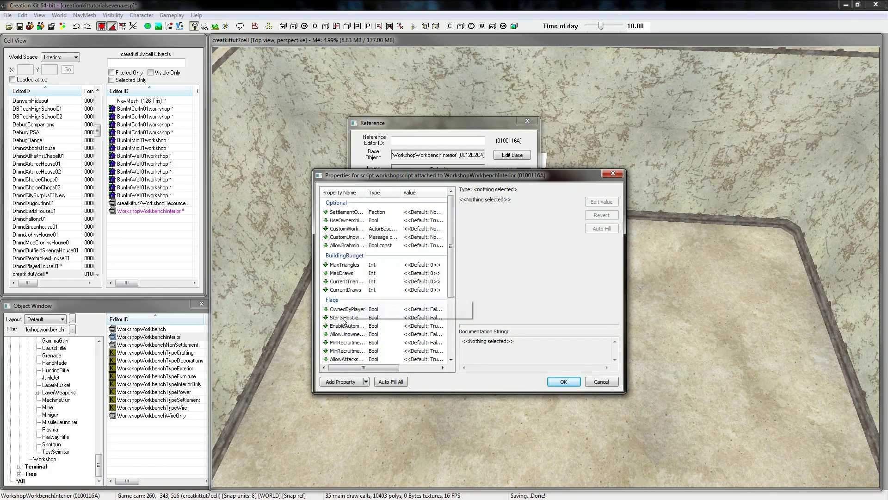
left_click(353, 309)
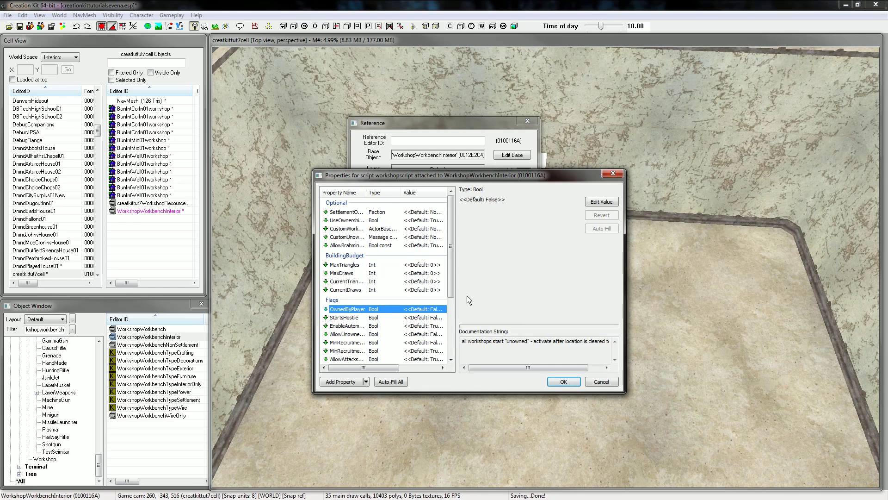
left_click(601, 202)
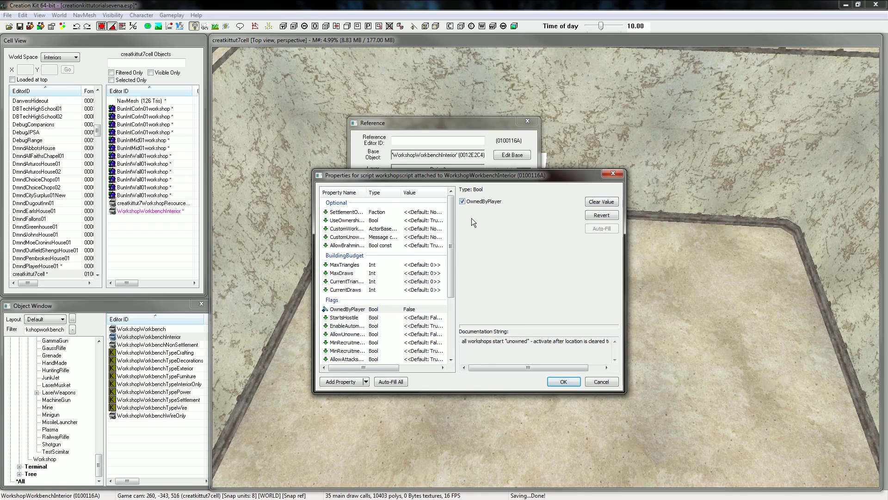
left_click(360, 311)
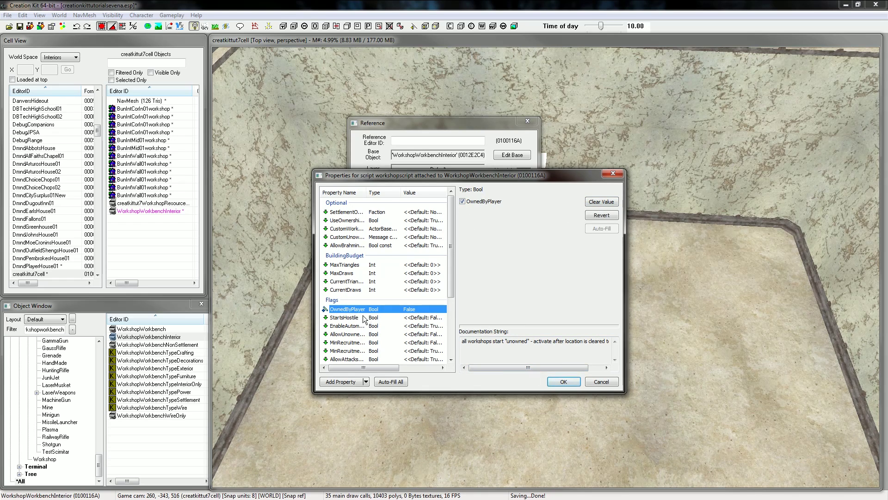
left_click(363, 319)
left_click(378, 336)
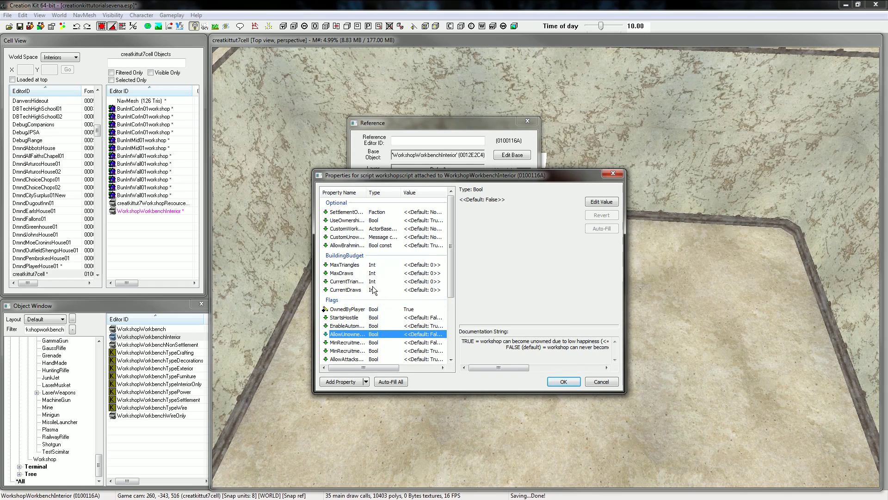
Step: Set the EnableAutom... flag, which makes the workshop automatically usable, to False
scroll(374, 289, "down", 1)
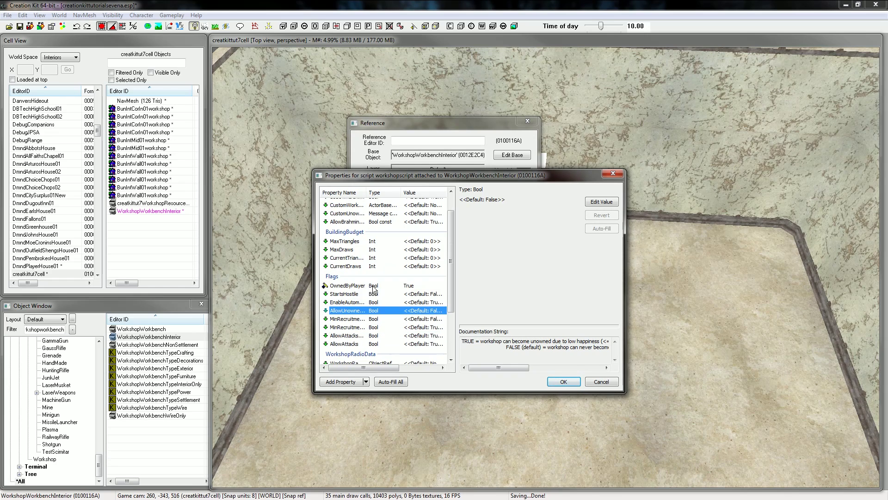
left_click(350, 302)
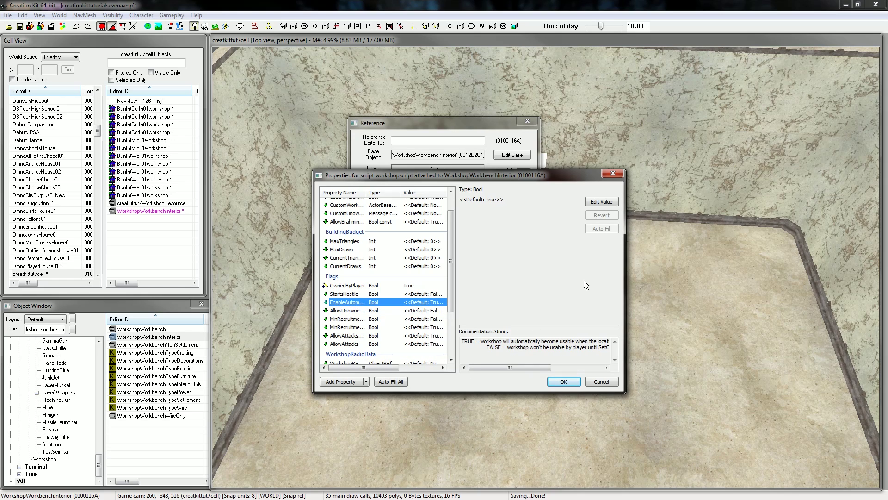
double_click(411, 303)
left_click(391, 310)
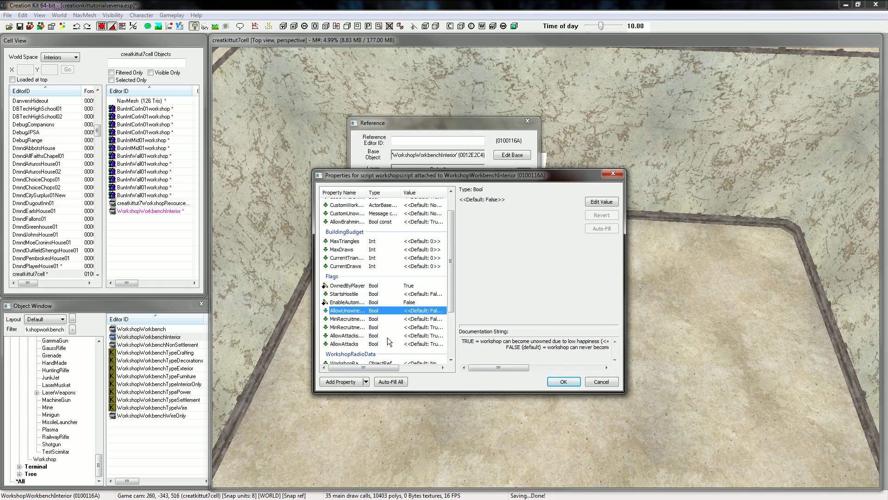
Step: Set the MinRecruitmentAllowRandomAfterPlayerOwned flag to False to prohibit random Minutemen quests at this workshop
left_click(363, 319)
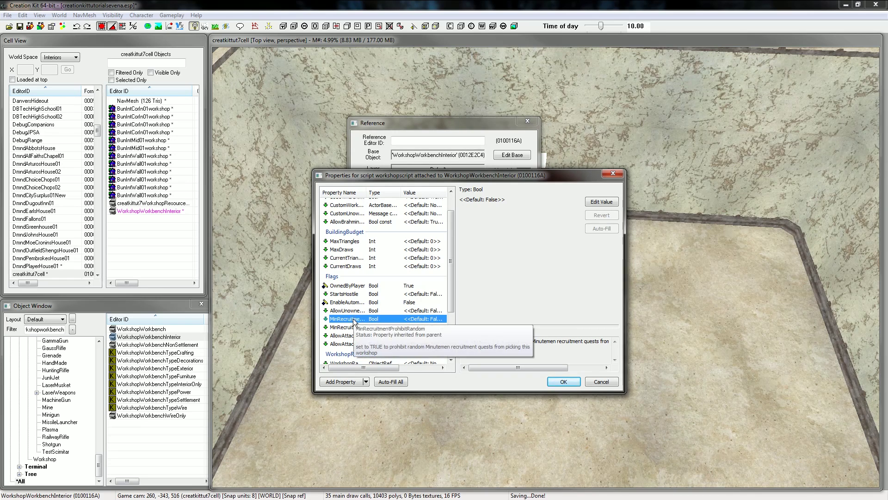
left_click(352, 327)
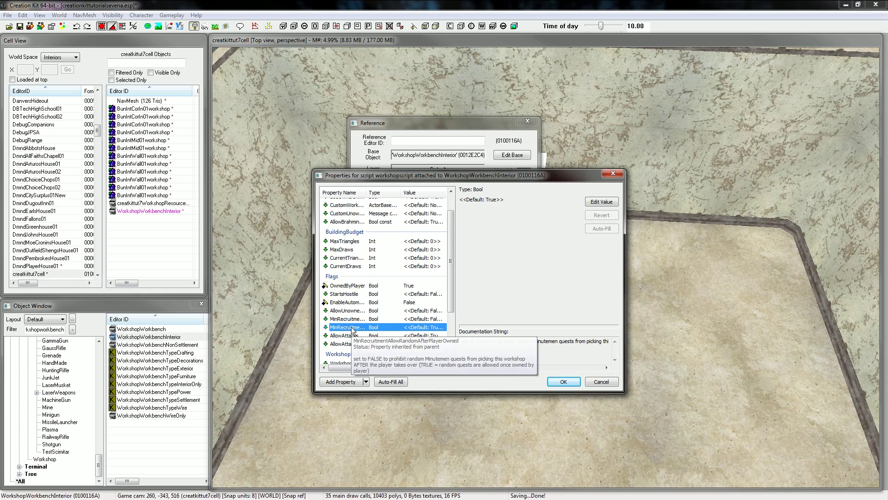
double_click(351, 327)
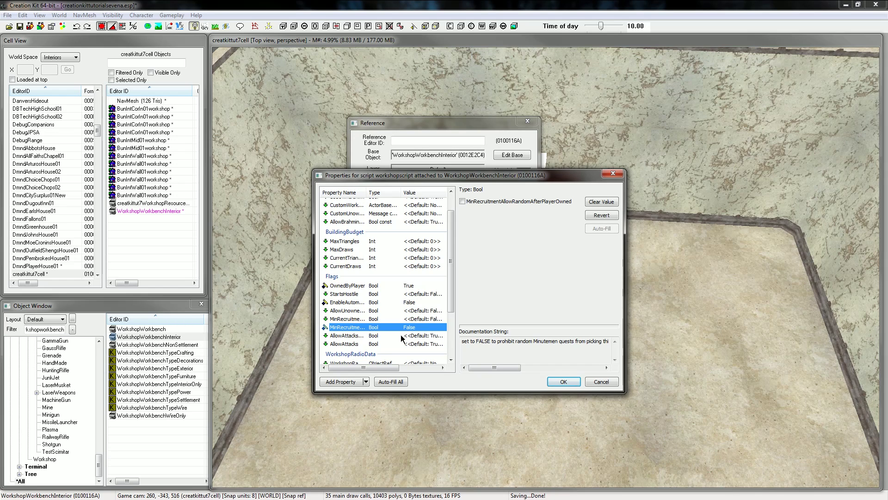
left_click(401, 336)
left_click(341, 327)
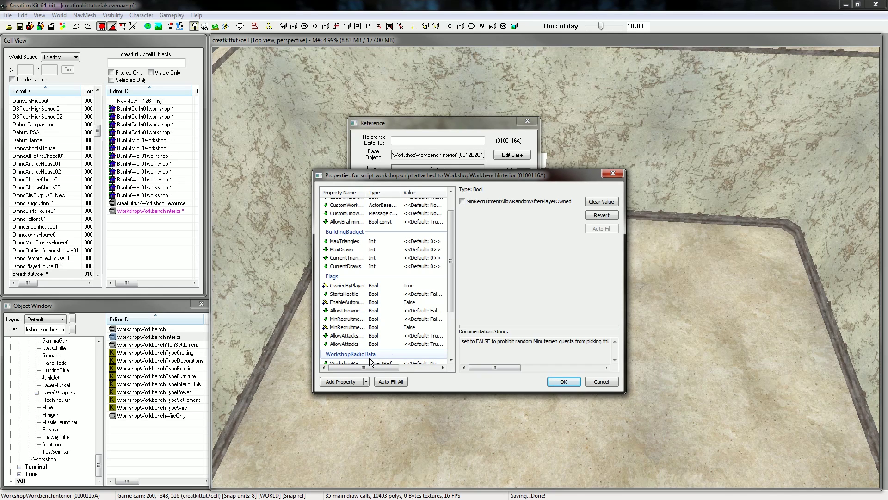
Step: Set the AllowAttacksBeforeOwned flag to False, review the remaining script properties and accept them
left_click(345, 337)
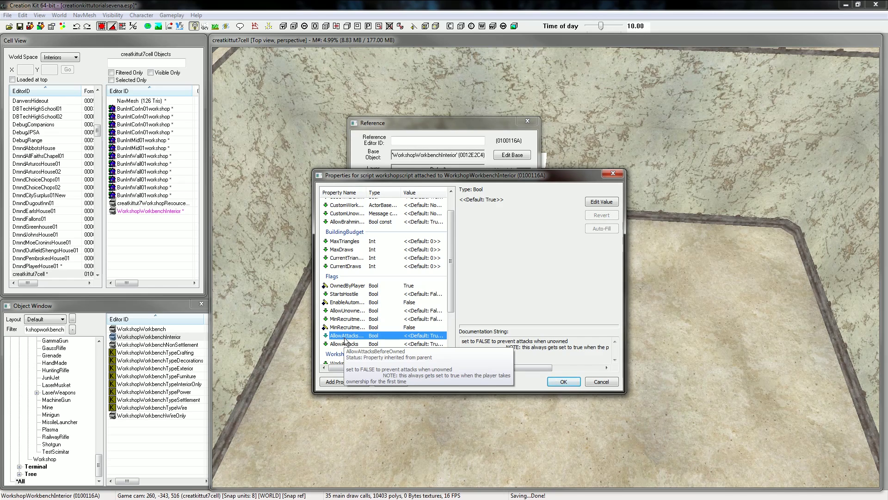
double_click(345, 336)
left_click(346, 344)
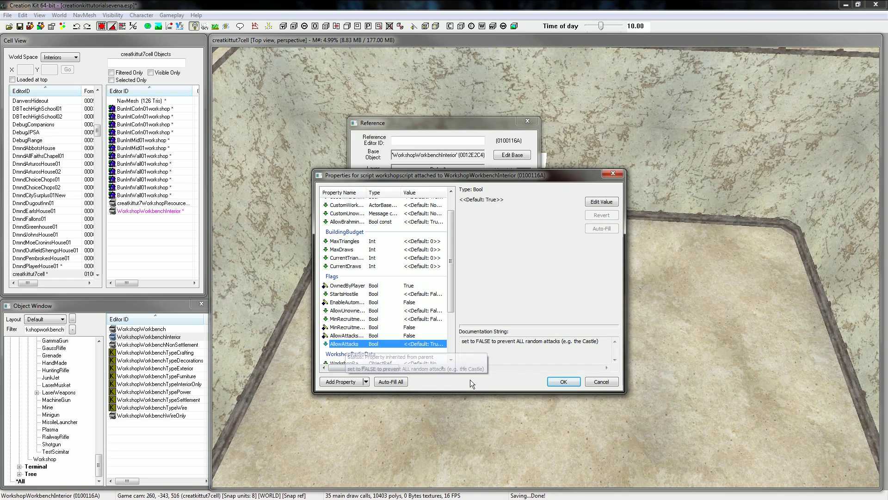
scroll(462, 371, "down", 3)
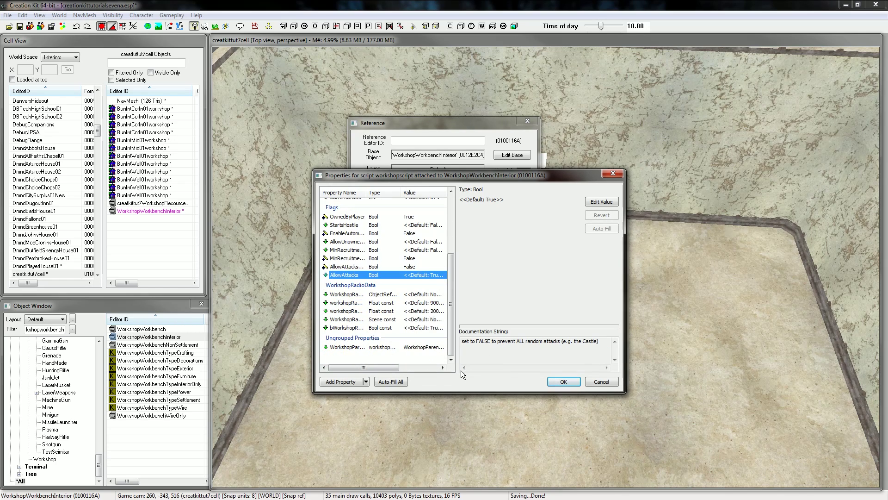
scroll(382, 345, "up", 4)
scroll(382, 345, "down", 2)
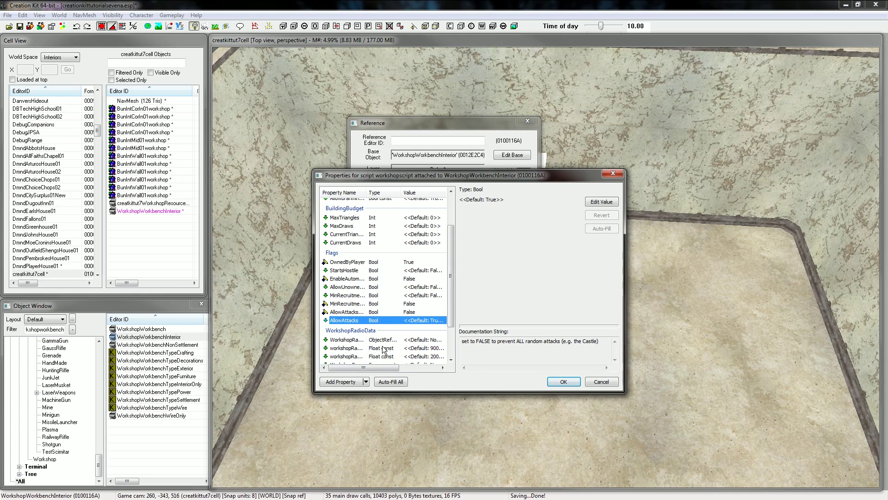
left_click(346, 262)
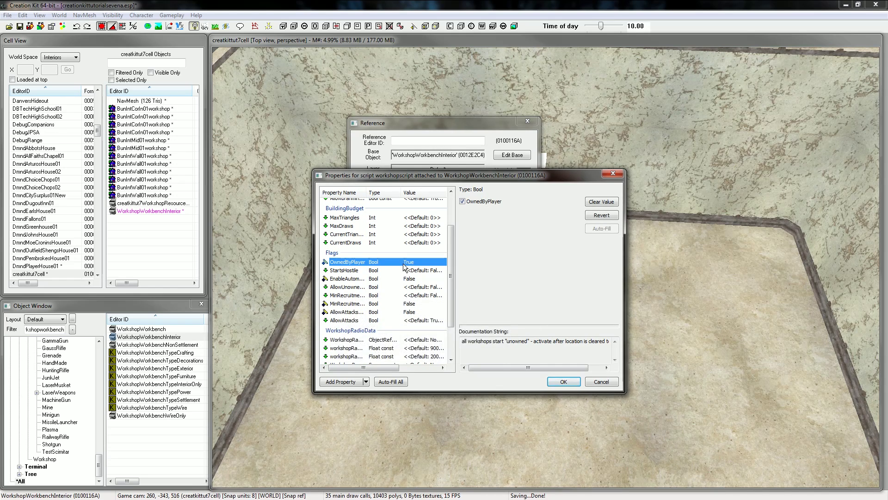
scroll(397, 312, "up", 2)
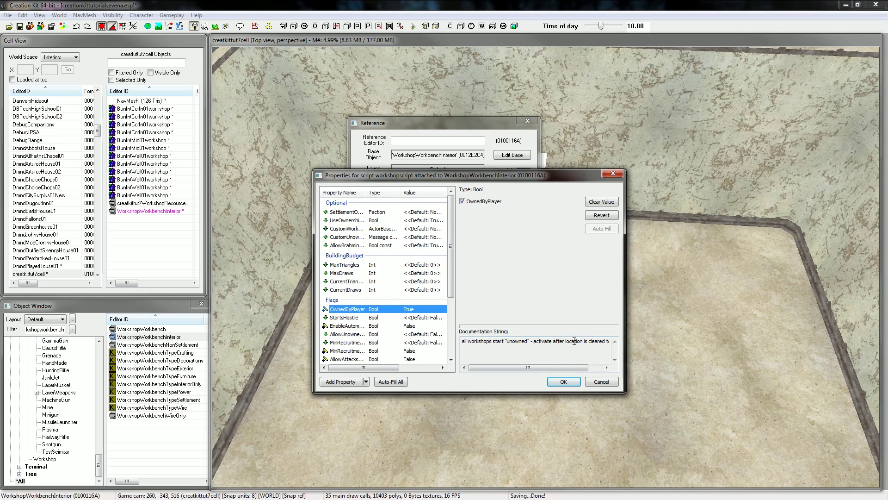
left_click(564, 382)
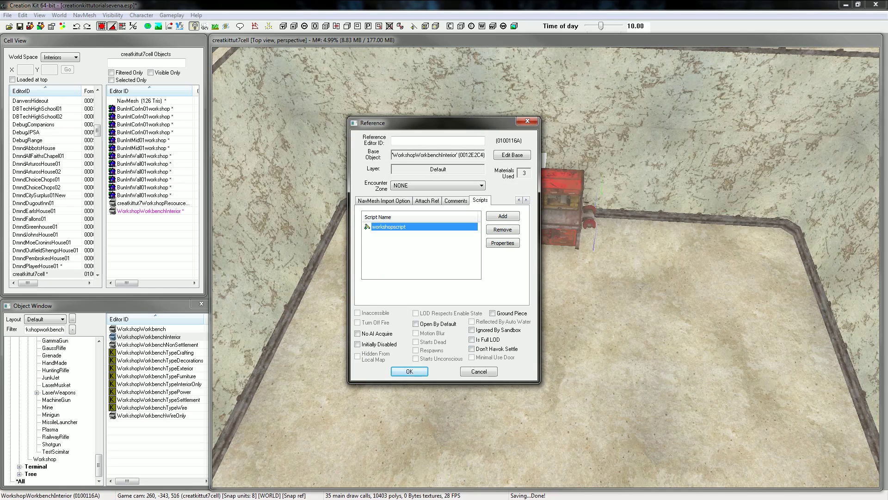
Step: Check the workbench reference's linked references, close the reference and bring the workbench and the chest into view together
left_click(417, 200)
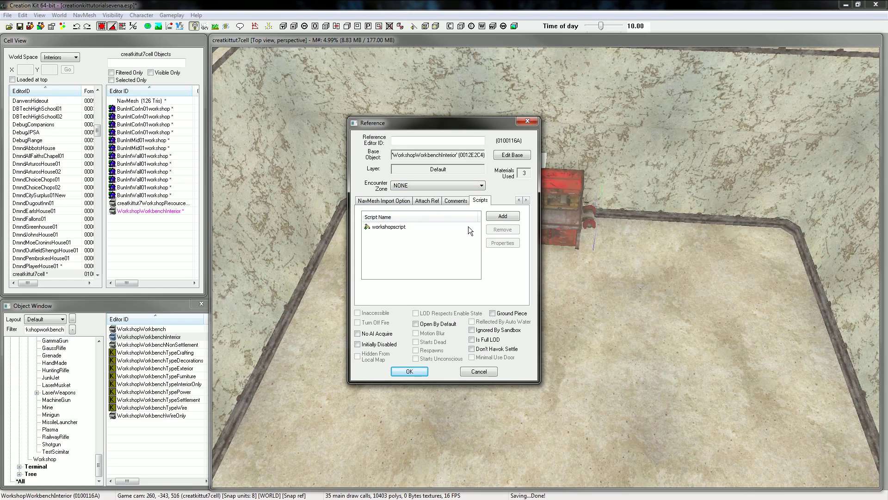
left_click(519, 200)
left_click(520, 199)
left_click(520, 199)
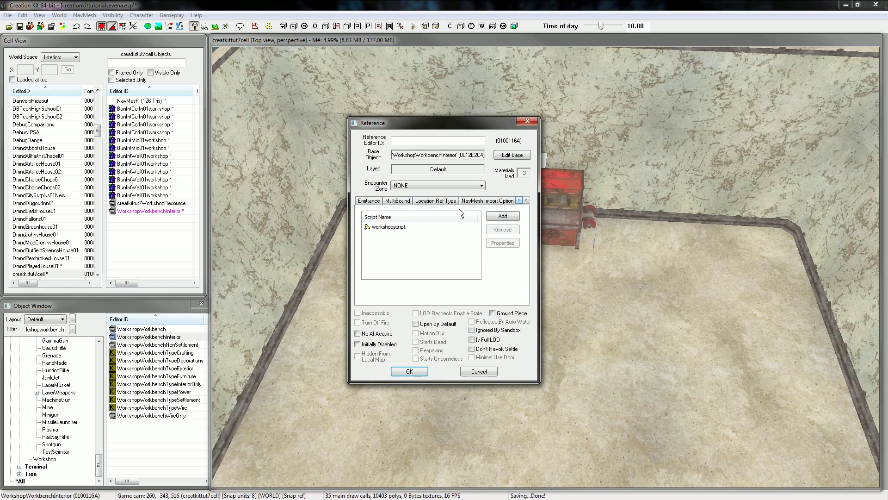
left_click(519, 200)
left_click(519, 199)
left_click(519, 200)
left_click(519, 200)
left_click(519, 200)
left_click(403, 200)
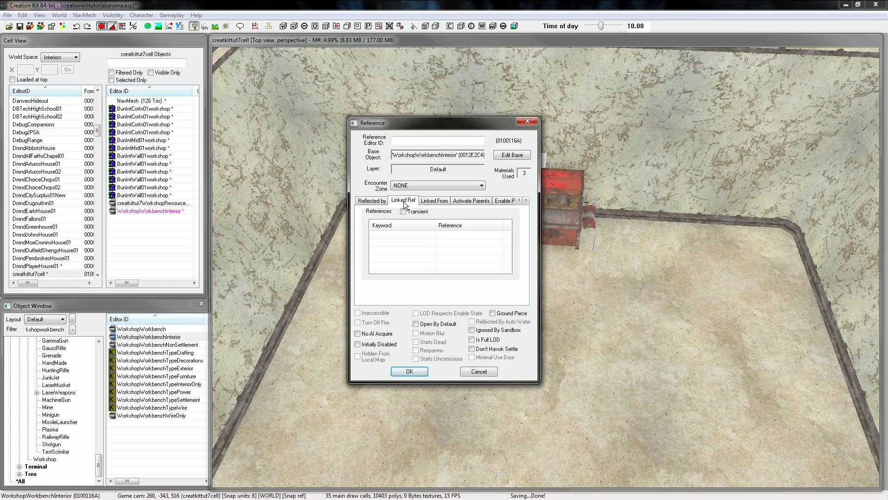
key("Escape")
left_click(641, 195)
scroll(641, 194, "down", 2)
key("shift")
key("shift")
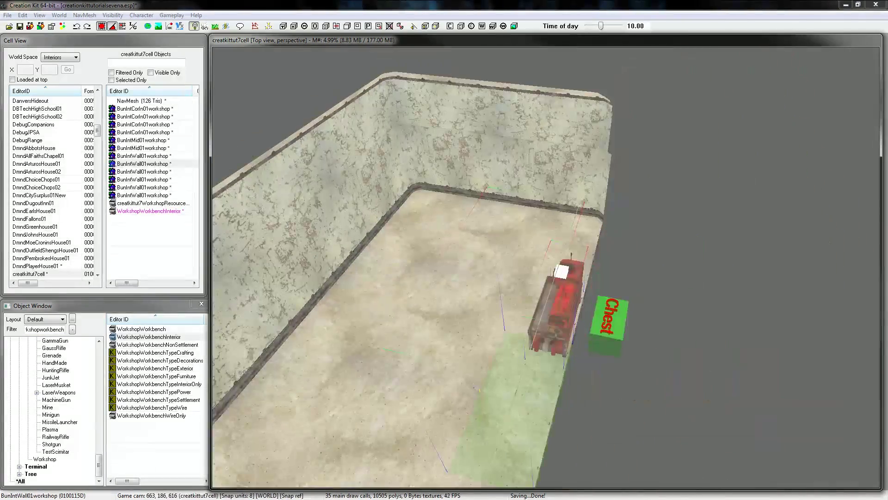
Step: Uncover the workbench's reference window and add a linked reference that targets the workshop resource container in creatkittut7cell
left_click_drag(210, 191, 472, 191)
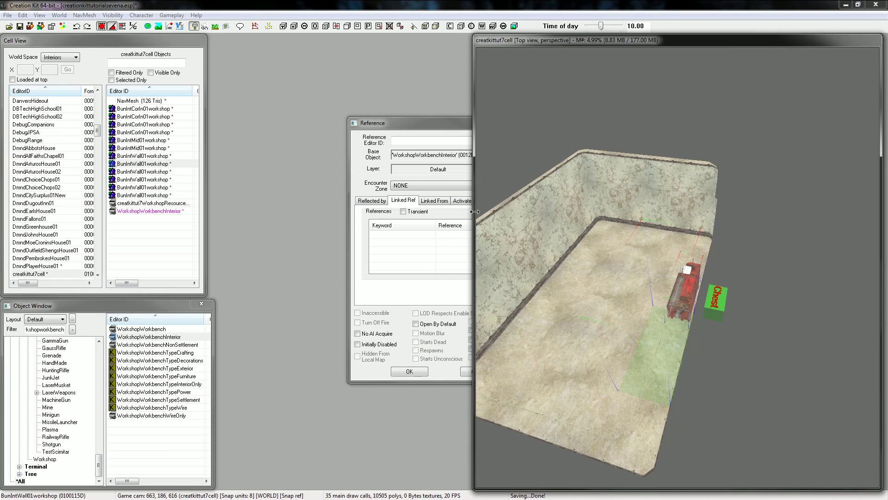
left_click_drag(427, 124, 529, 138)
left_click_drag(472, 115, 73, 173)
left_click(459, 138)
left_click_drag(466, 167, 391, 137)
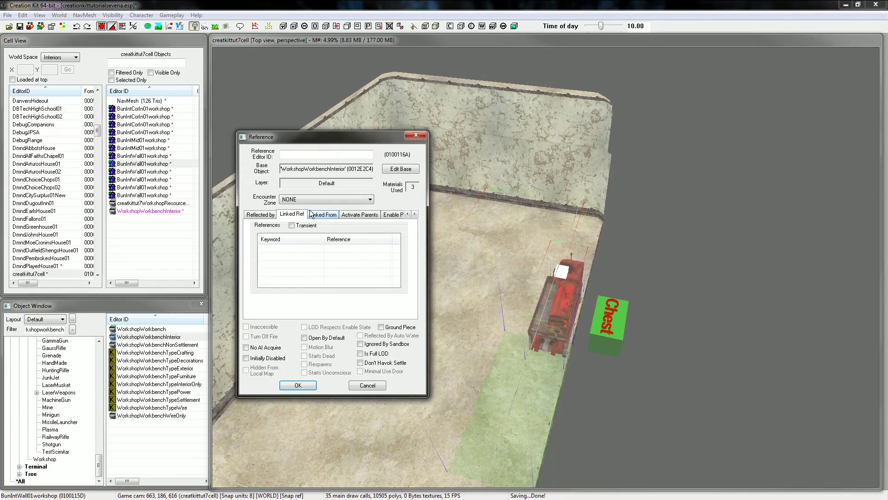
double_click(291, 254)
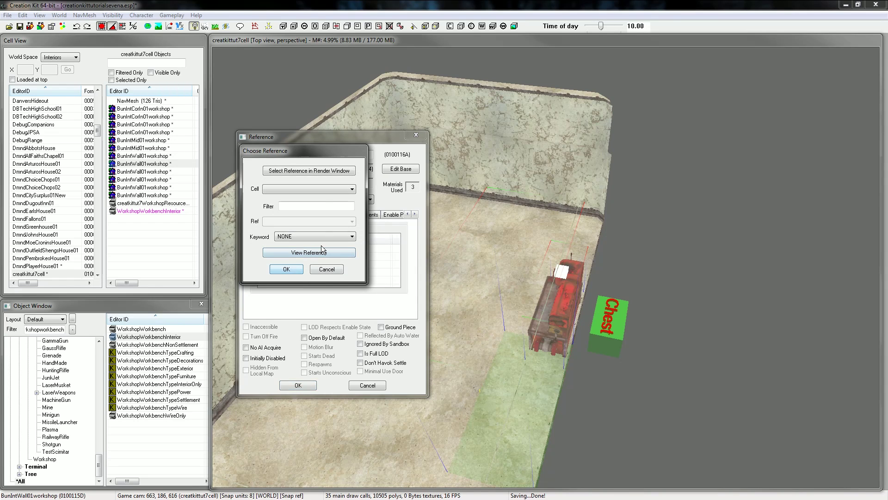
left_click(319, 170)
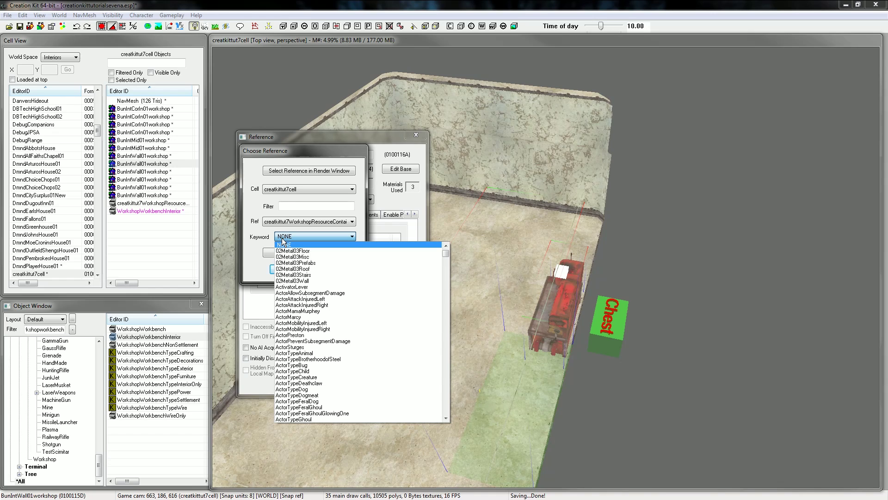
Step: Set the link's keyword to WorkshopLinkContainer, then accept the link and the workbench reference
type("works")
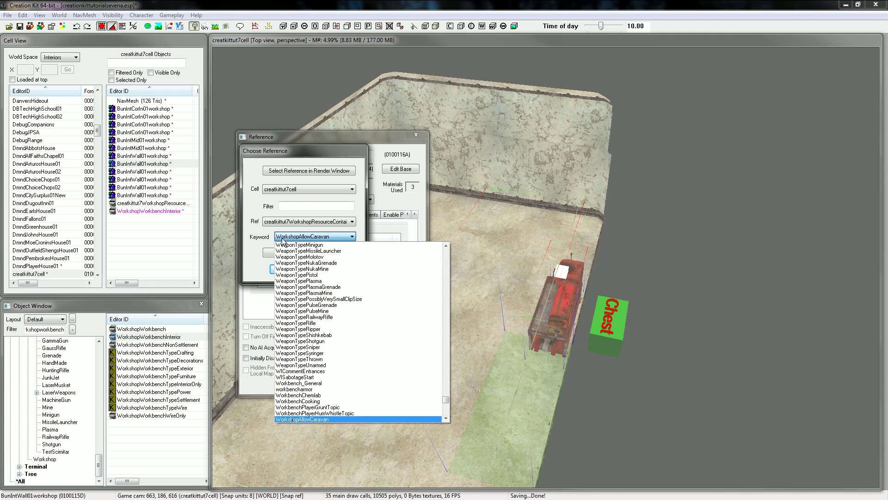
type("l")
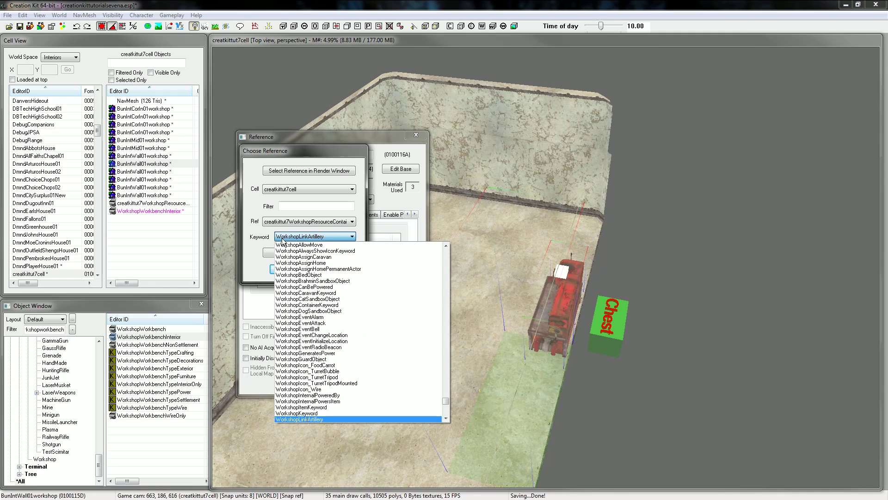
type("inkco")
key("Return")
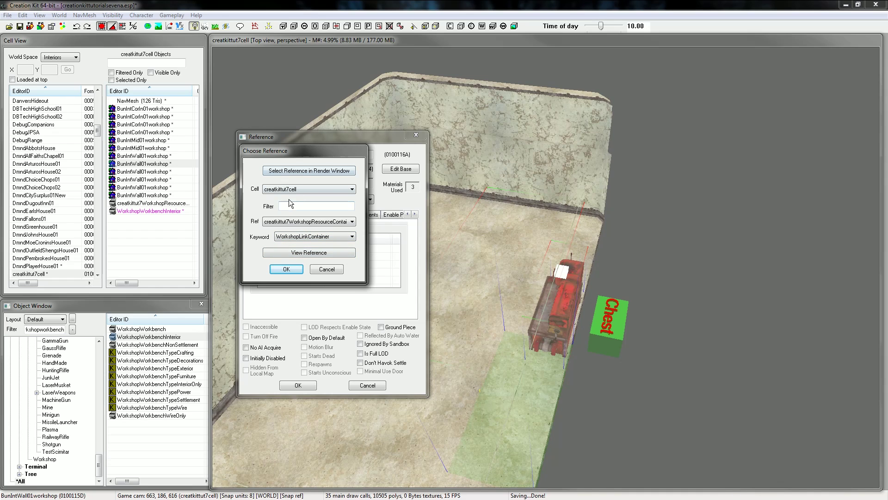
key("shift+Tab")
key("shift+Tab")
key("shift+Tab")
left_click(290, 269)
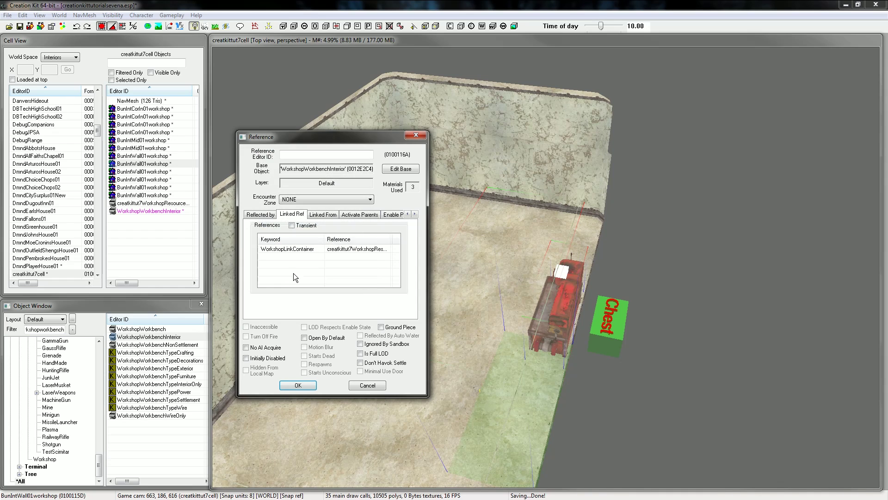
left_click(314, 386)
Step: Select the workbench and examine its link to the chest up close
scroll(582, 333, "up", 3)
key("shift")
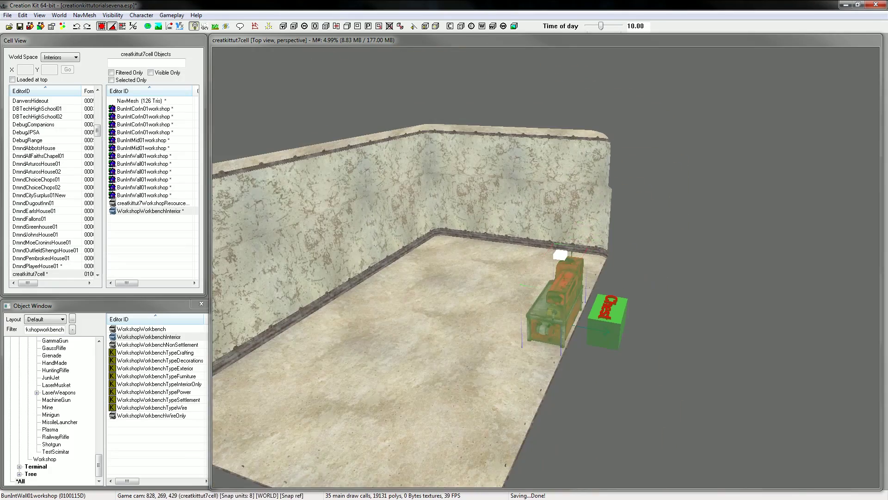
left_click(558, 308)
scroll(557, 308, "up", 3)
key("shift")
scroll(558, 308, "down", 2)
middle_click_drag(604, 361, 558, 312)
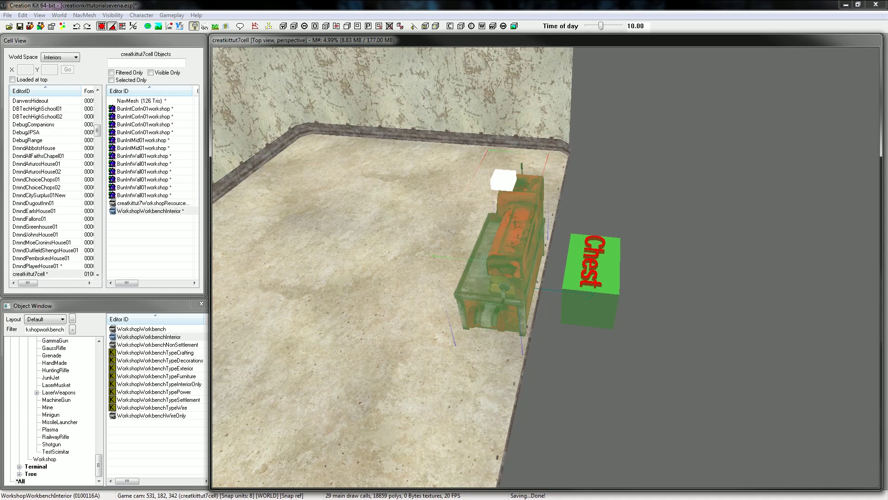
key("shift")
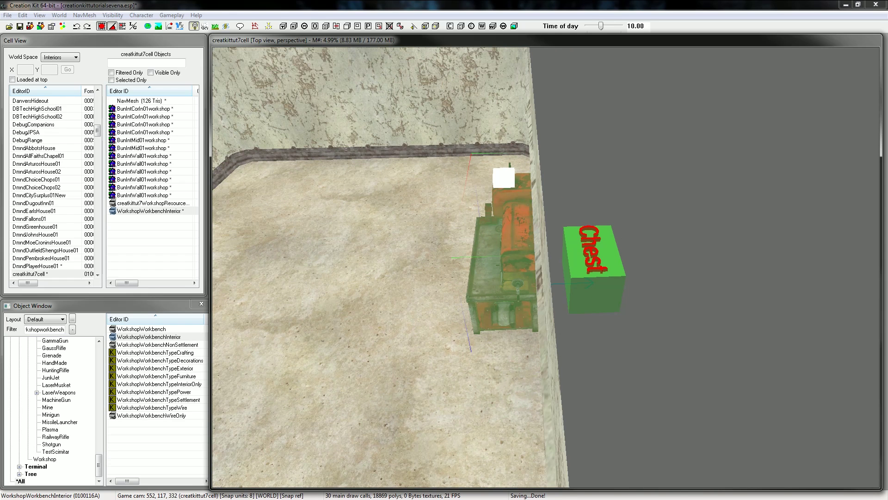
left_click(481, 384)
scroll(481, 384, "down", 2)
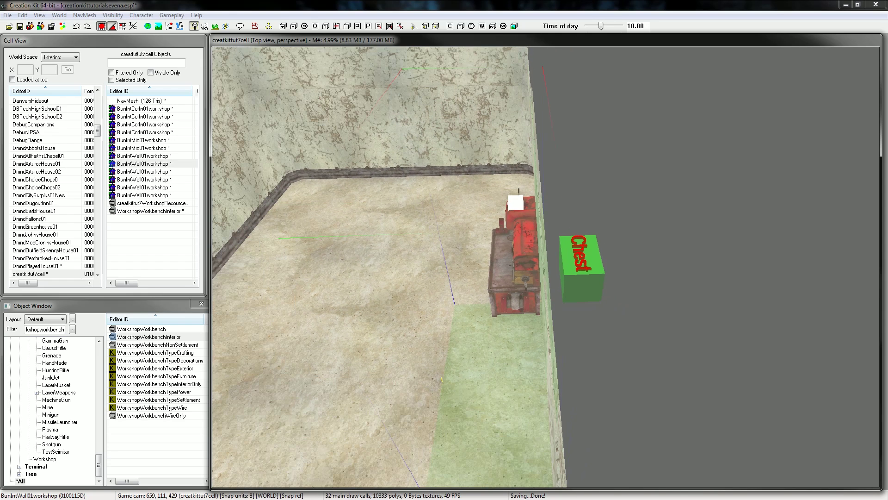
Step: Filter the object list for "defaultempty" and place a DefaultEmptyTrigger in the room
double_click(27, 330)
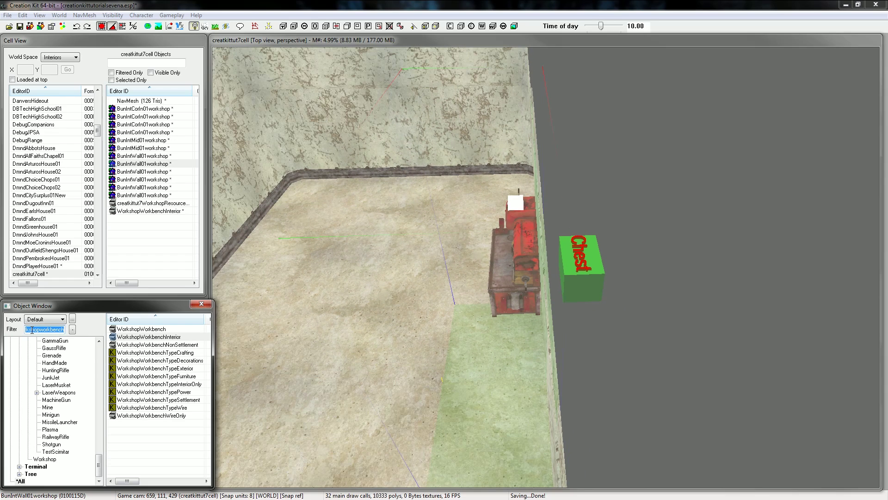
type("defaultempty")
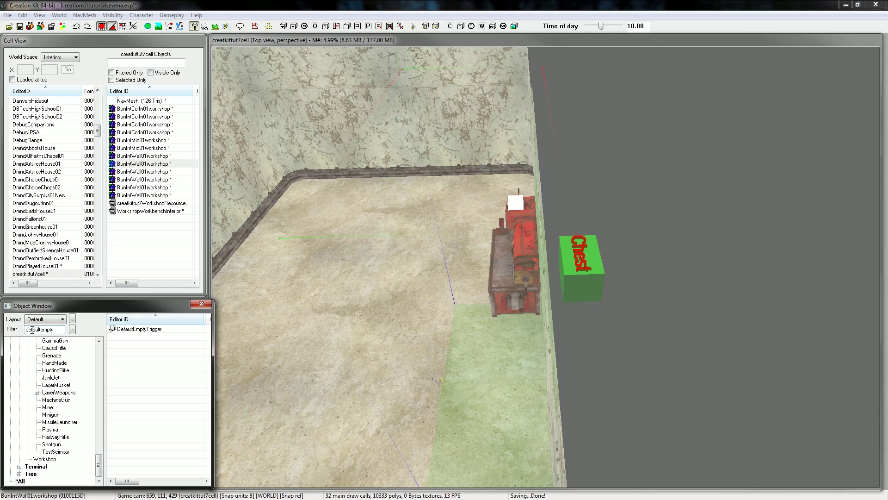
left_click_drag(138, 329, 286, 294)
middle_click_drag(287, 294, 523, 284, "shift")
Step: Try to resize the trigger's primitive bounds to X 1, Y 1 and Z 700
double_click(523, 284)
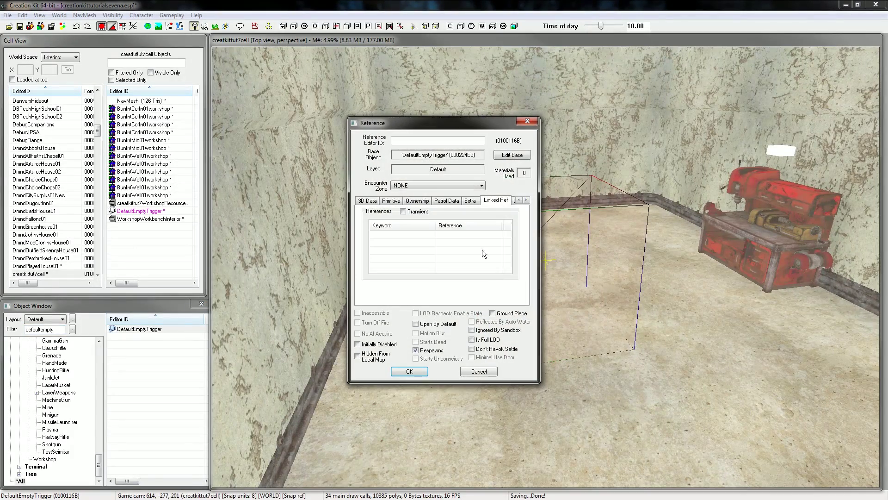
left_click(398, 200)
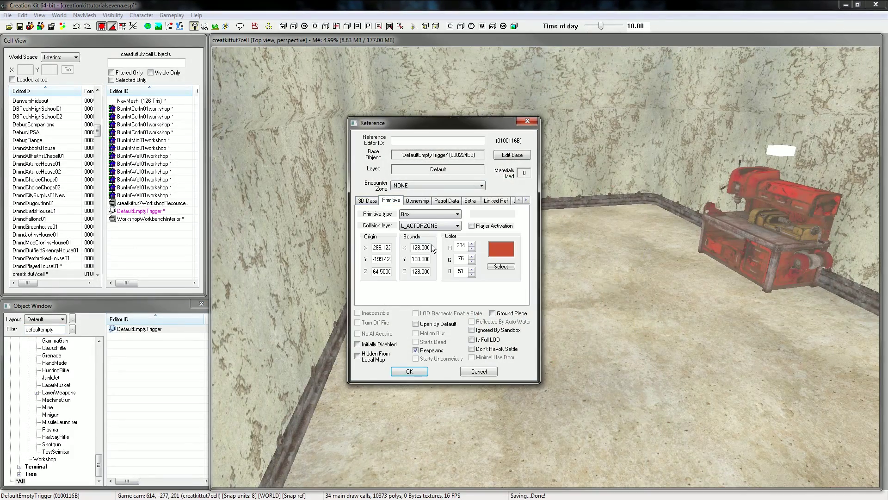
left_click_drag(411, 248, 411, 271)
type("1")
type("1")
type("700")
left_click(416, 371)
Step: Inspect the resized trigger against the room from outside and undo its placement
key("f")
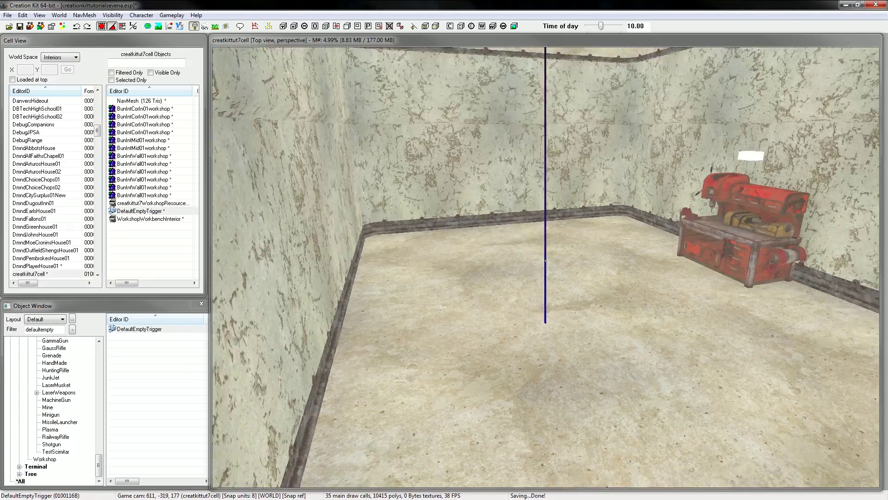
key("shift")
left_click(576, 323)
scroll(546, 267, "down", 8)
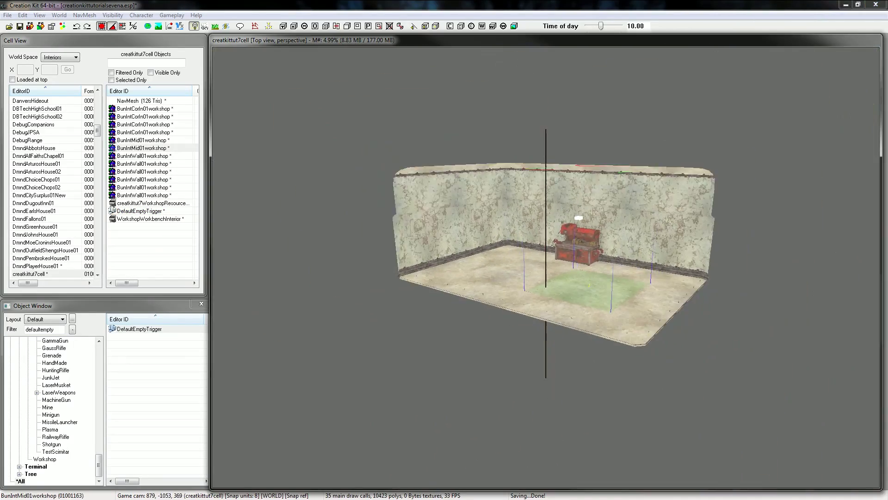
key("shift")
key("shift")
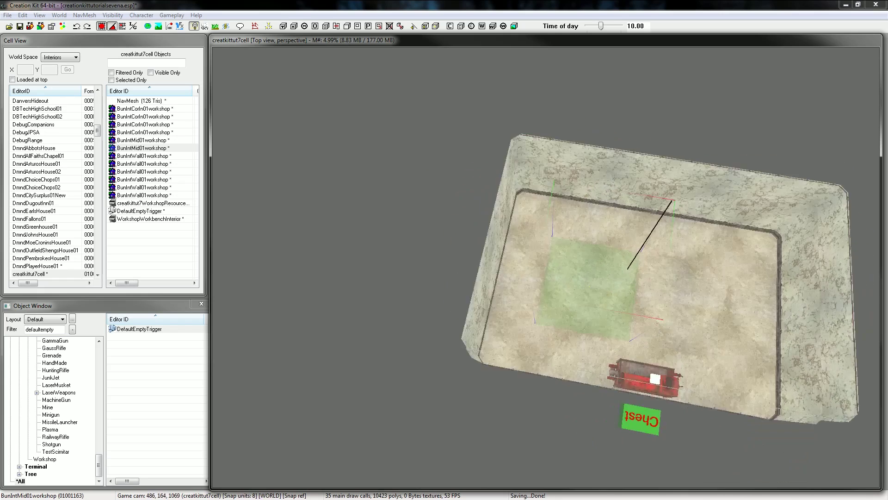
key("shift")
scroll(666, 260, "down", 7)
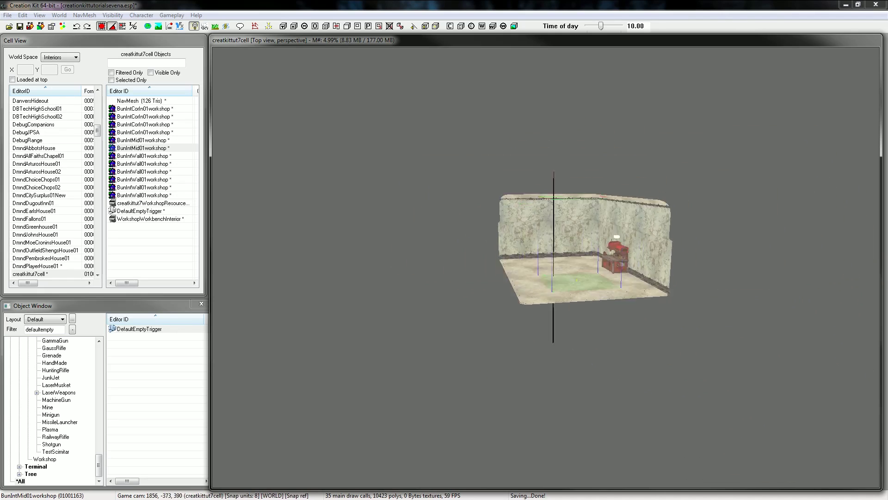
left_click(694, 265)
key("shift")
key("ctrl+z")
scroll(676, 259, "up", 2)
scroll(592, 259, "up", 10)
Step: Place a new DefaultEmptyTrigger inside the room and open its reference properties
key("shift")
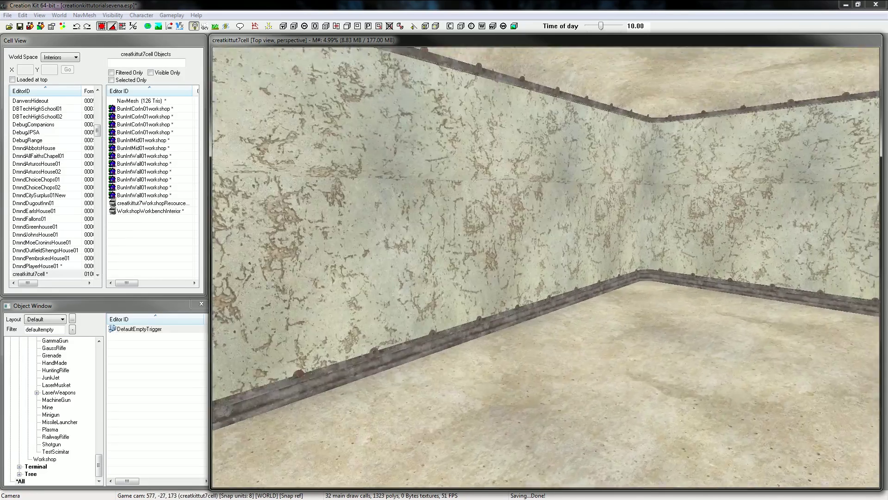
scroll(546, 266, "down", 2)
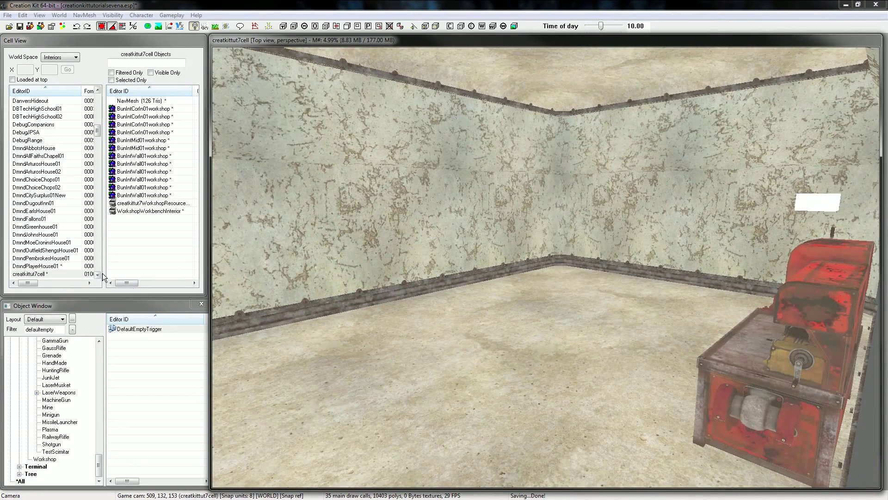
left_click_drag(130, 331, 519, 299)
double_click(519, 298)
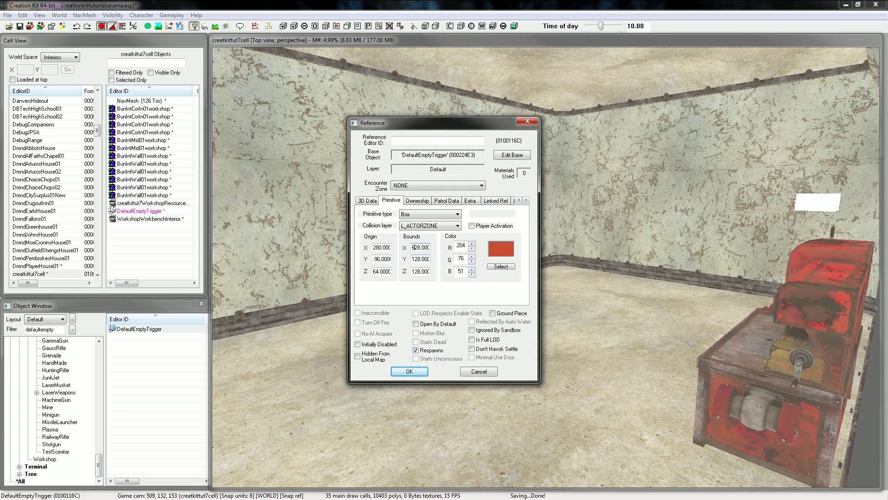
Step: Set the trigger's primitive bounds to X 1028, Y 1128 and Z 928 and accept the reference
key("BackSpace")
type("10")
left_click(412, 258)
type("1")
left_click(414, 272)
type("1")
left_click(409, 371)
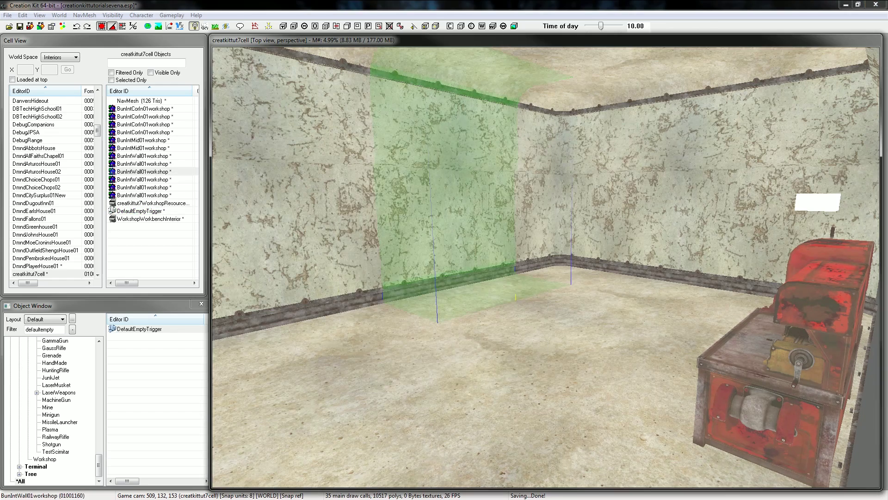
Step: Select the trigger box and examine from all sides whether it encloses the room, workbench and chest
key("shift")
scroll(546, 267, "down", 6)
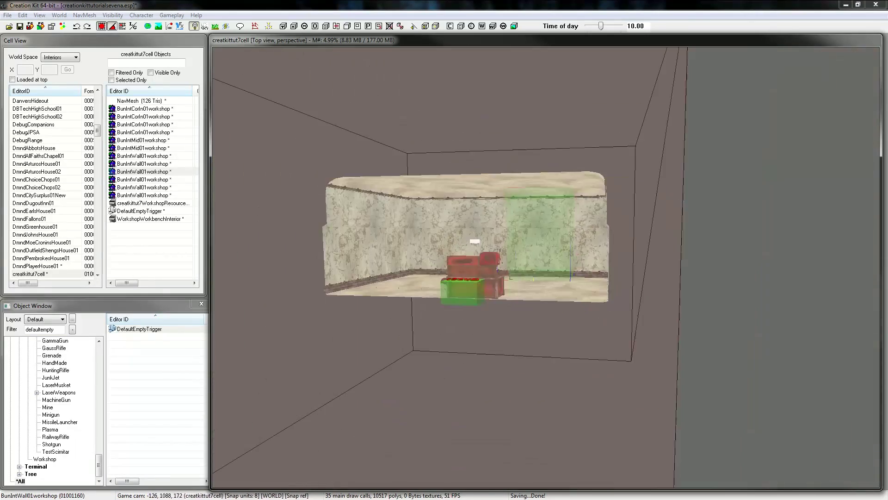
left_click(510, 186)
key("shift")
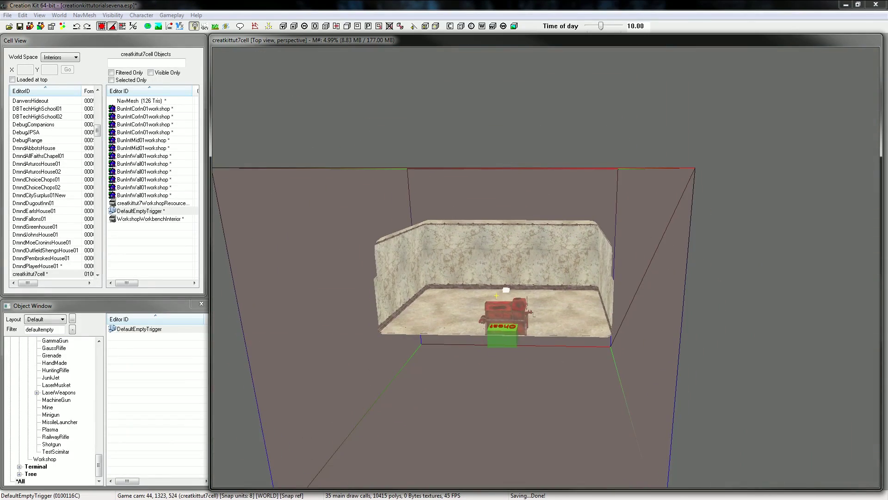
key("shift")
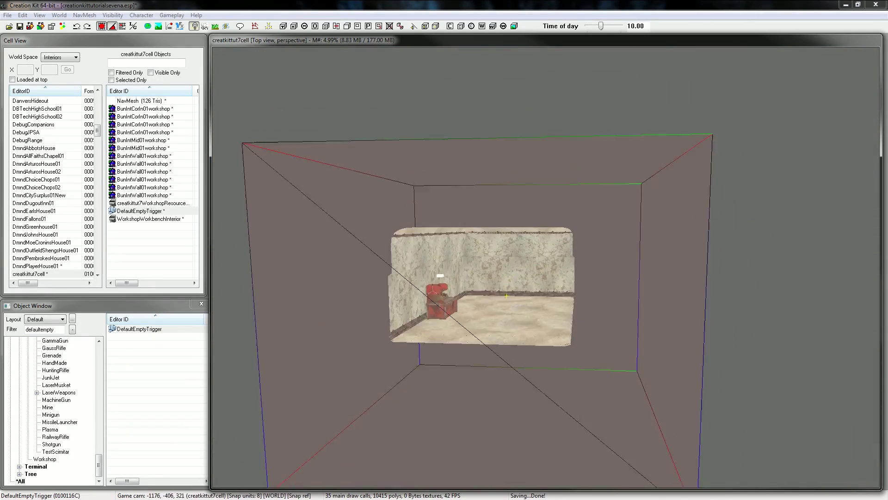
key("shift")
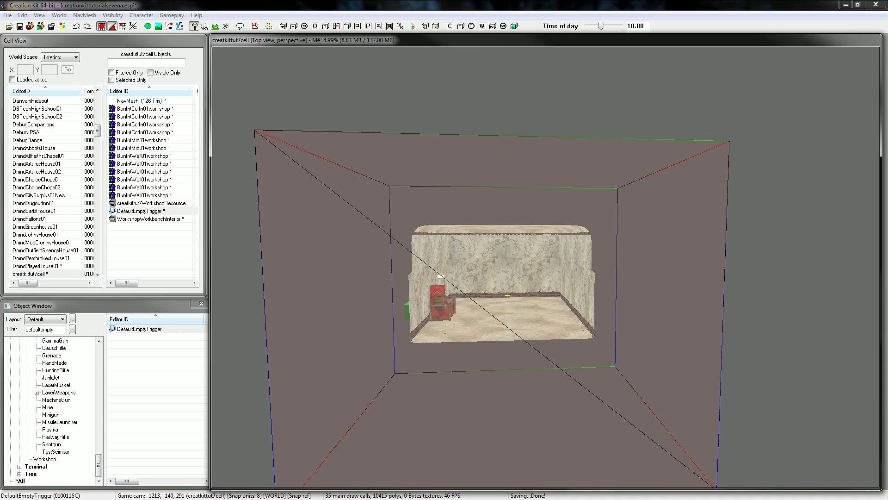
key("shift")
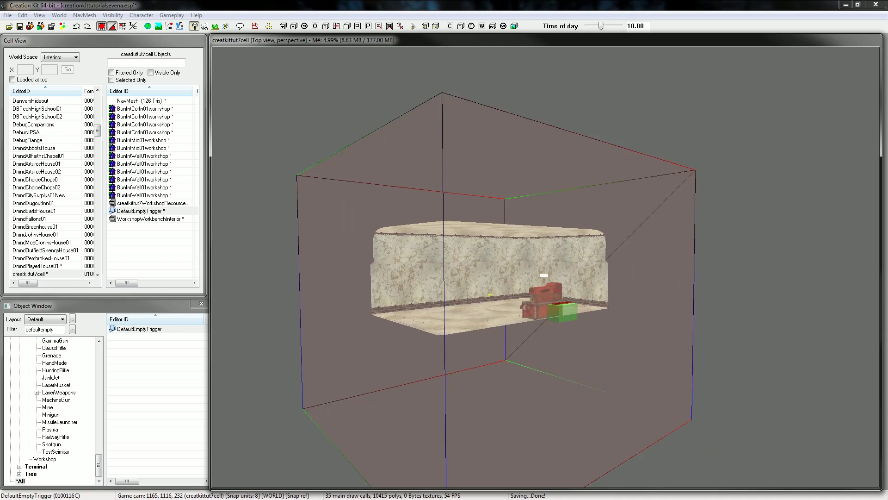
scroll(467, 304, "up", 6)
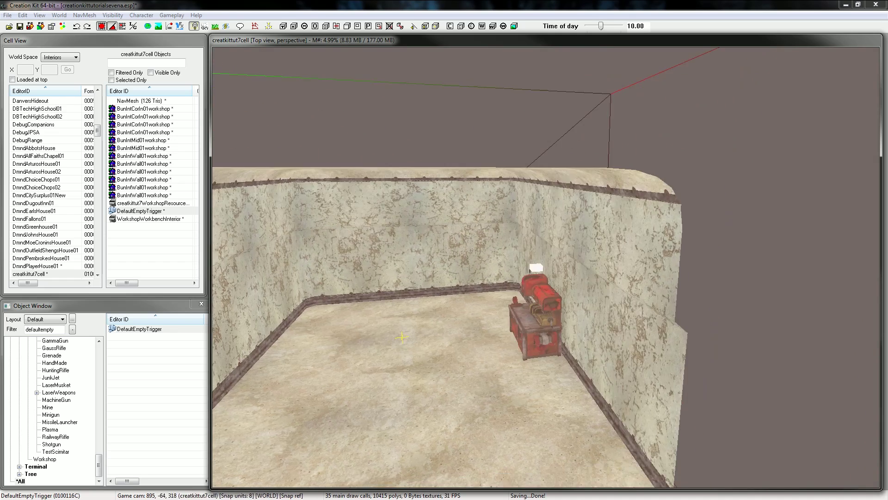
scroll(628, 317, "down", 5)
key("shift")
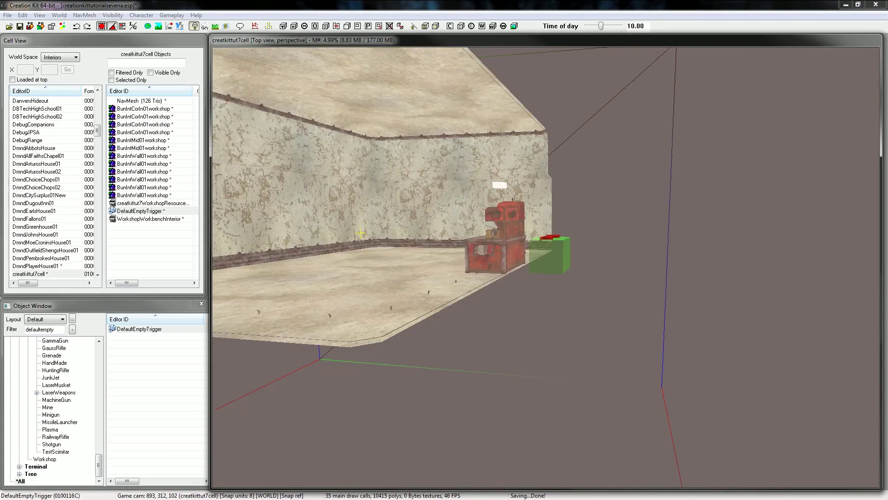
key("shift")
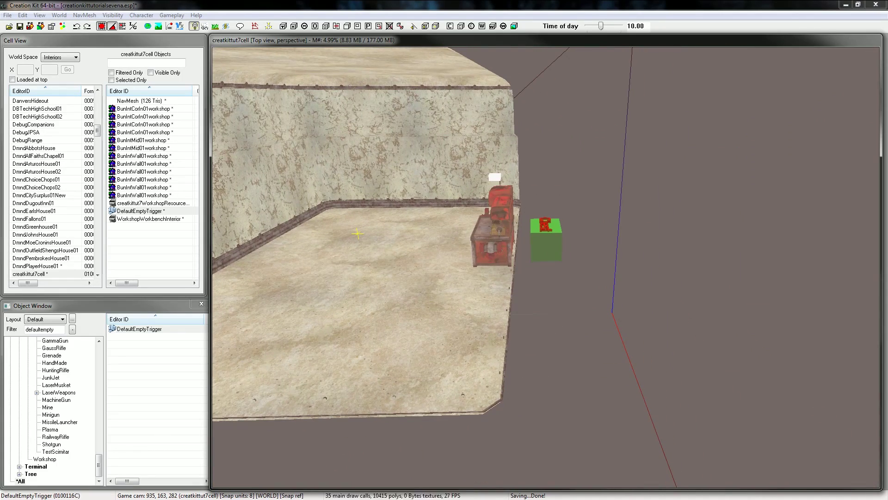
Step: Add a linked reference to the trigger box, picking the WorkshopWorkbenchInterior workbench in the scene as its target
double_click(744, 220)
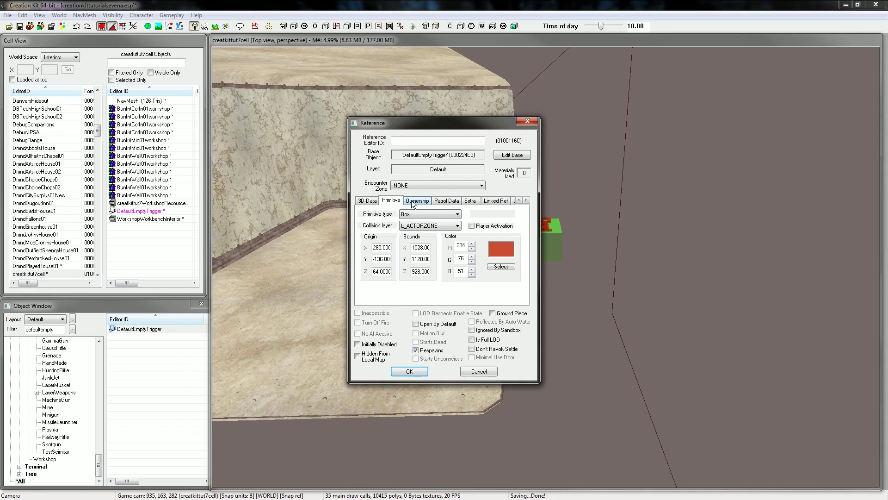
left_click(502, 201)
left_click_drag(491, 123, 188, 152)
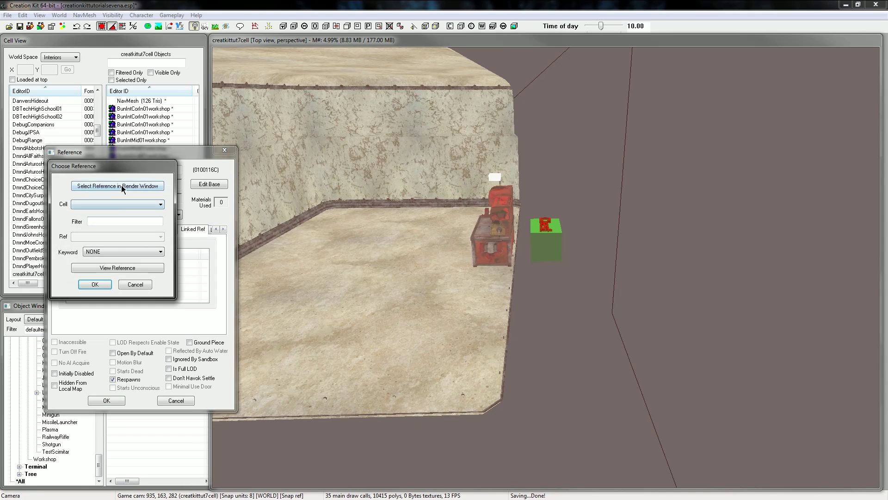
left_click(121, 185)
scroll(462, 268, "up", 5)
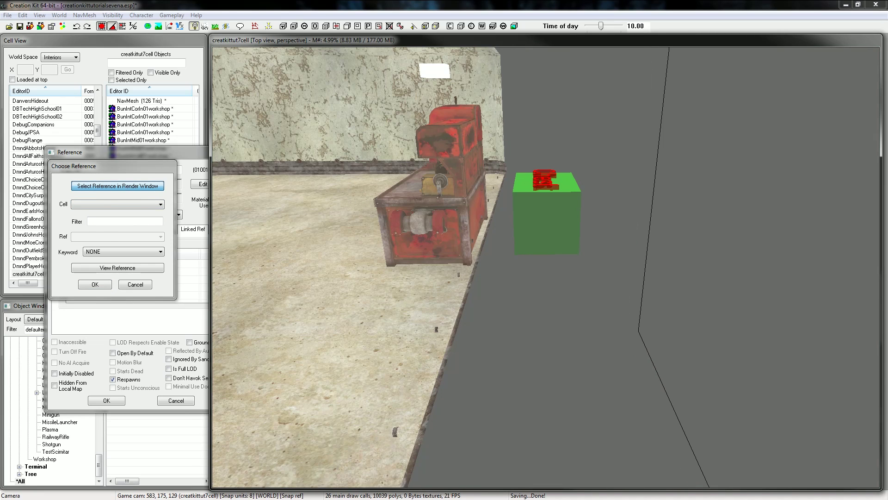
double_click(430, 194)
Step: Assign the WorkshopLinkedPrimitive keyword to the trigger's workbench link and accept the reference
left_click(94, 252)
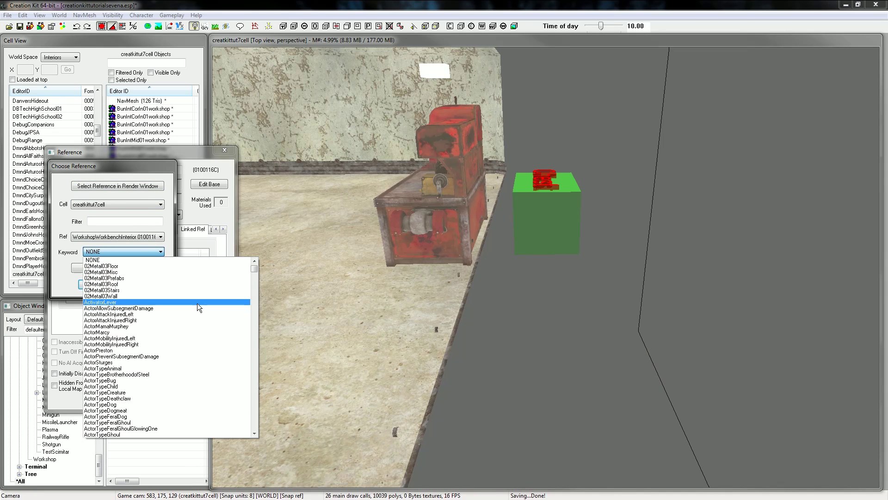
type("works")
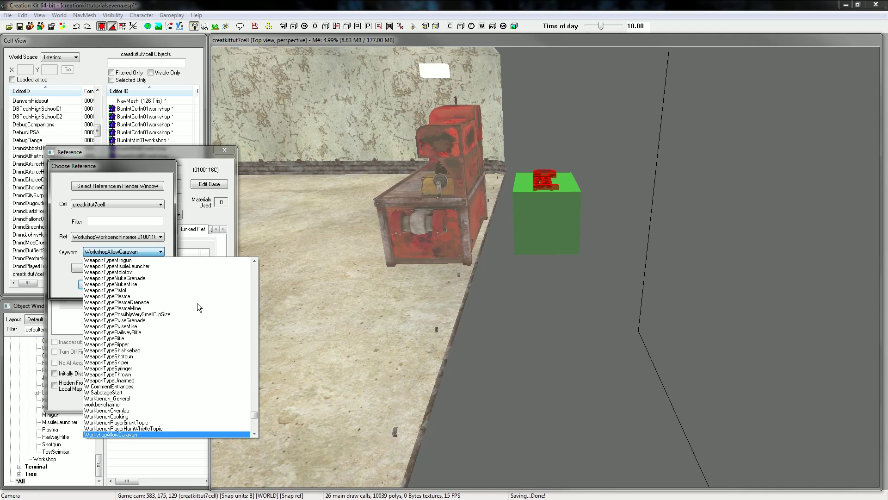
type("linkprworks")
type("hoplinkedp")
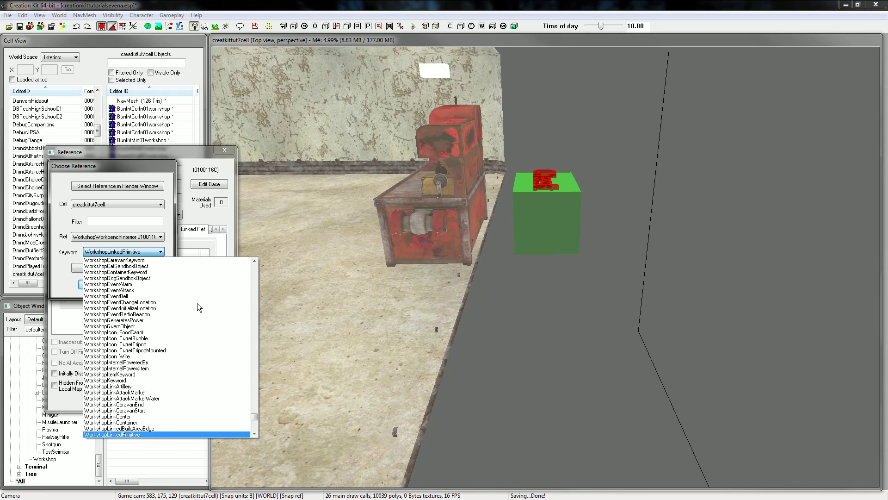
key("Return")
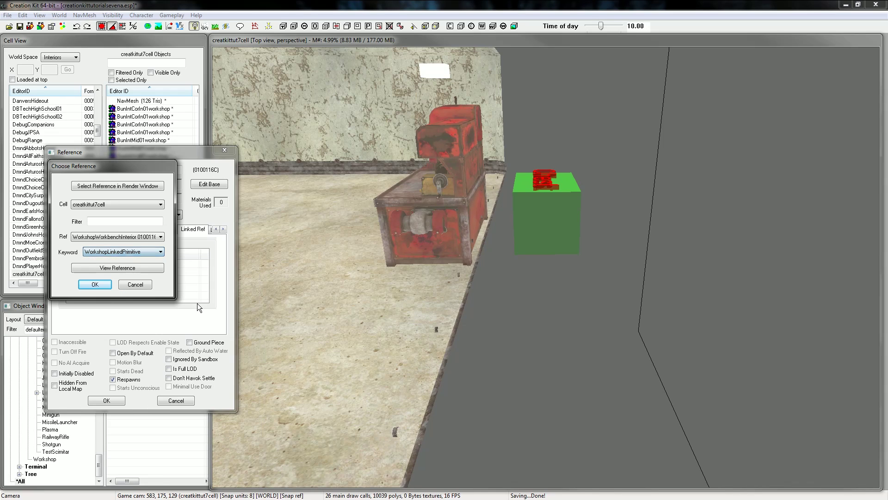
left_click(84, 281)
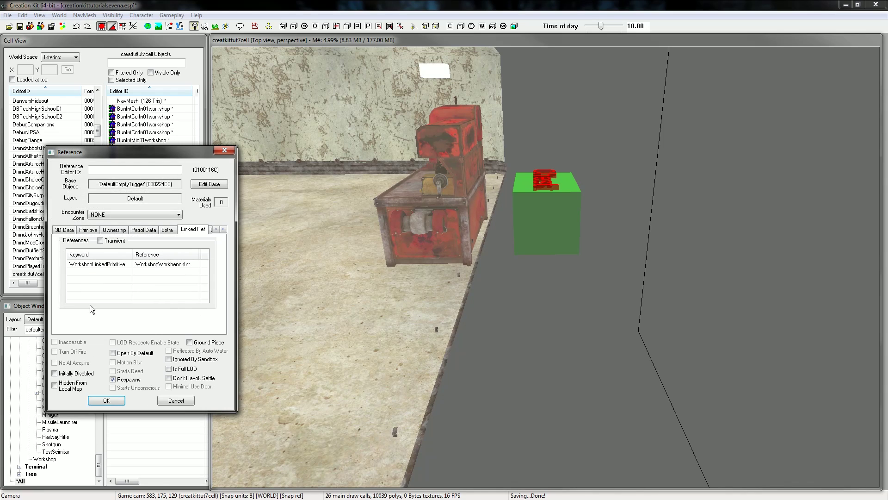
left_click(113, 401)
Step: Select the trigger box and examine its link line to the workbench
left_click(324, 352)
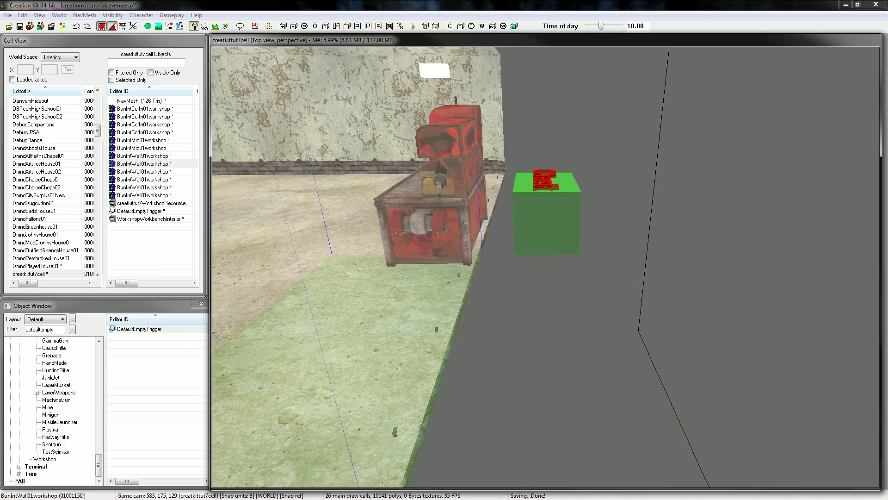
key("shift")
scroll(324, 352, "down", 4)
left_click(286, 240)
key("shift")
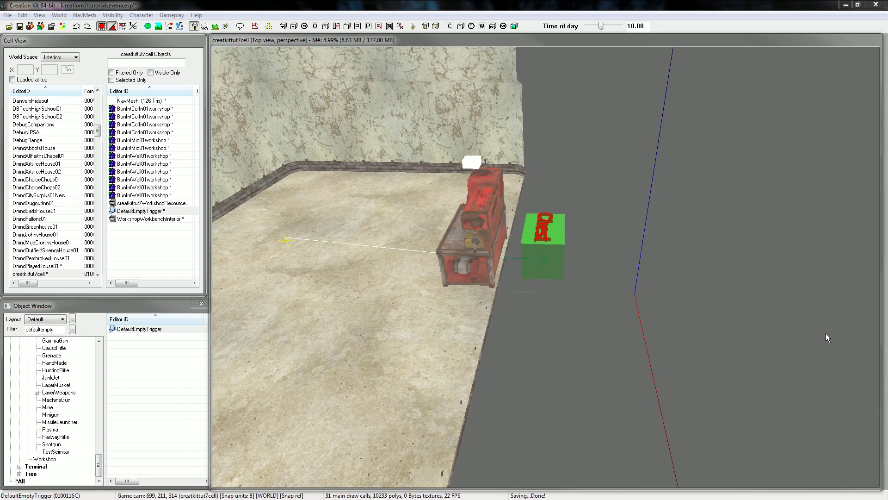
left_click(554, 287)
key("shift")
scroll(554, 287, "up", 2)
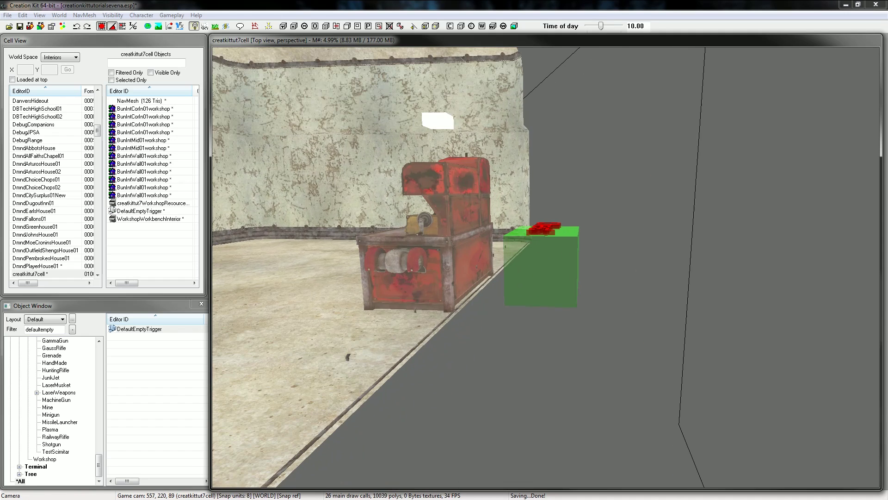
Step: Add another linked reference to the workbench, picking the DefaultEmptyTrigger box in the scene as its target
left_click(425, 259)
double_click(411, 259)
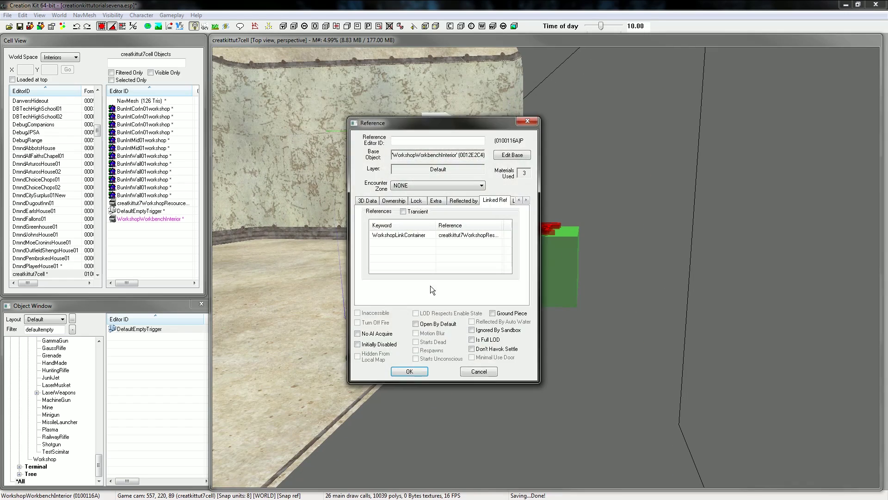
left_click(420, 156)
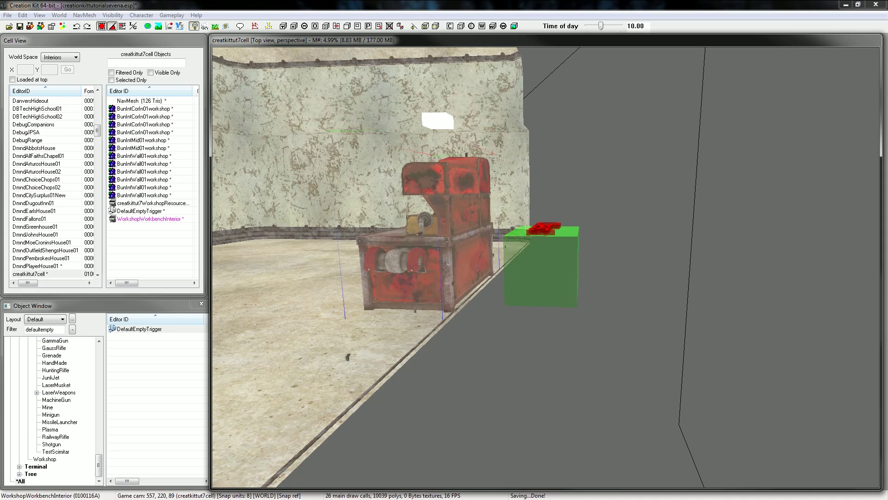
scroll(546, 267, "down", 3)
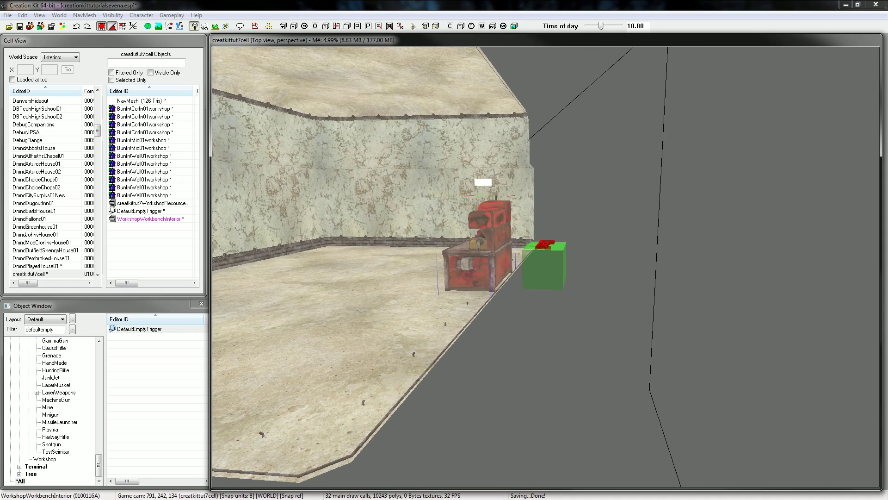
double_click(420, 223)
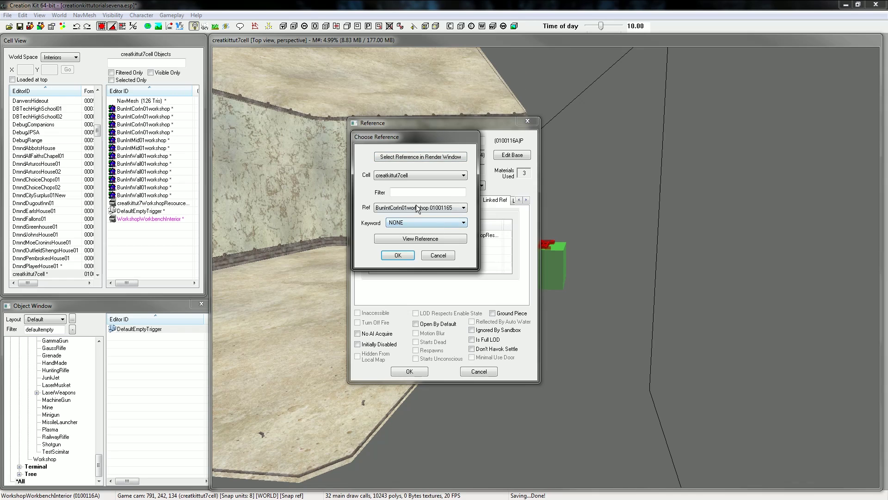
left_click(410, 156)
scroll(545, 267, "down", 4)
scroll(546, 267, "down", 3)
double_click(544, 264)
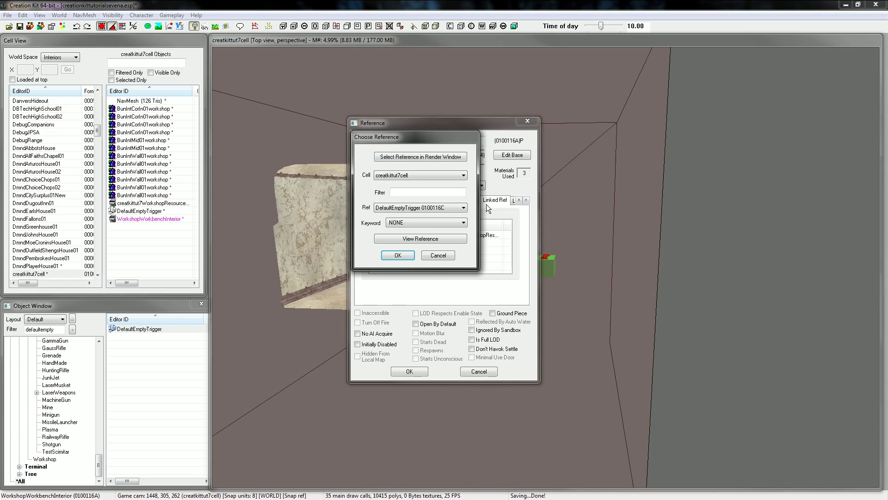
Step: Assign the WorkshopLinkSandbox keyword to the workbench's trigger link and accept the reference
left_click(404, 221)
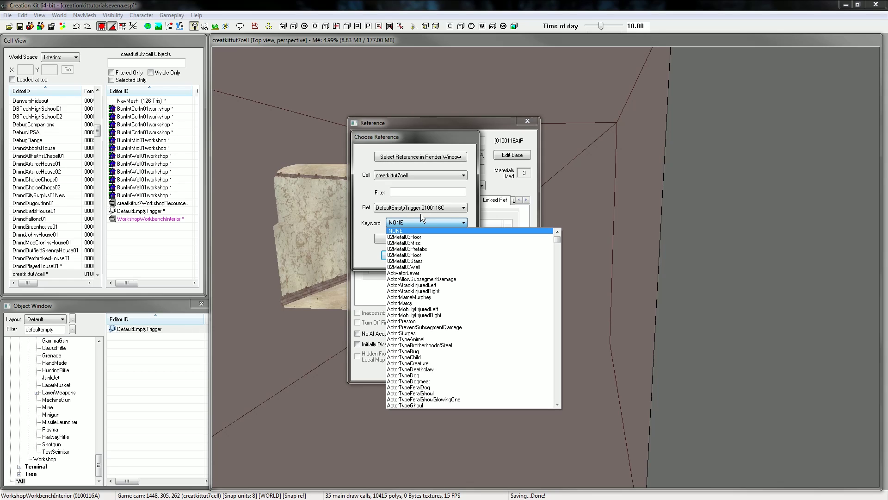
type("workshop")
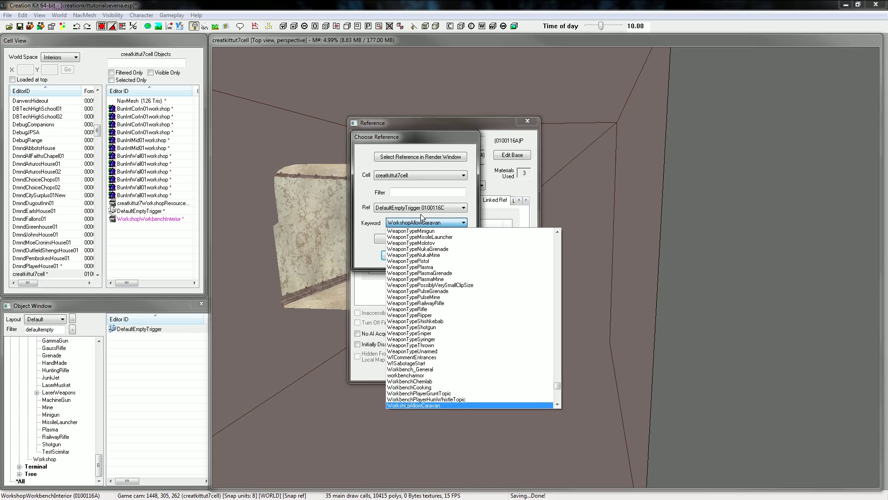
type("l")
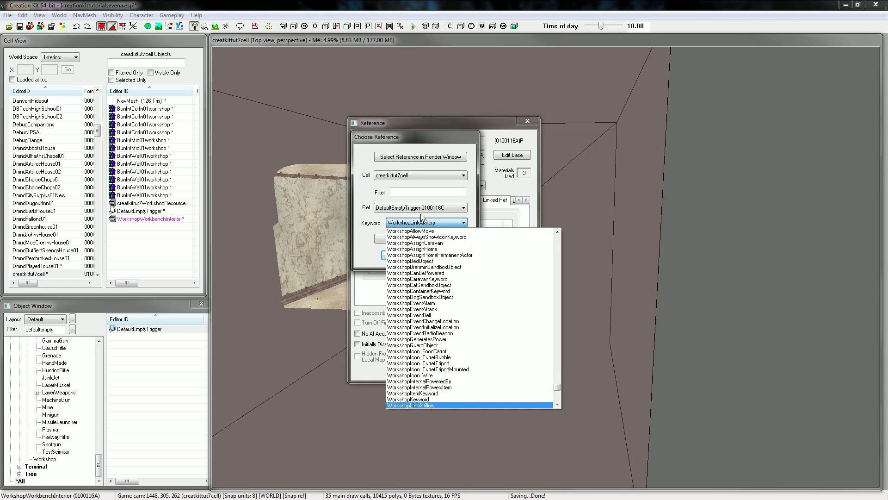
type("inks")
key("Return")
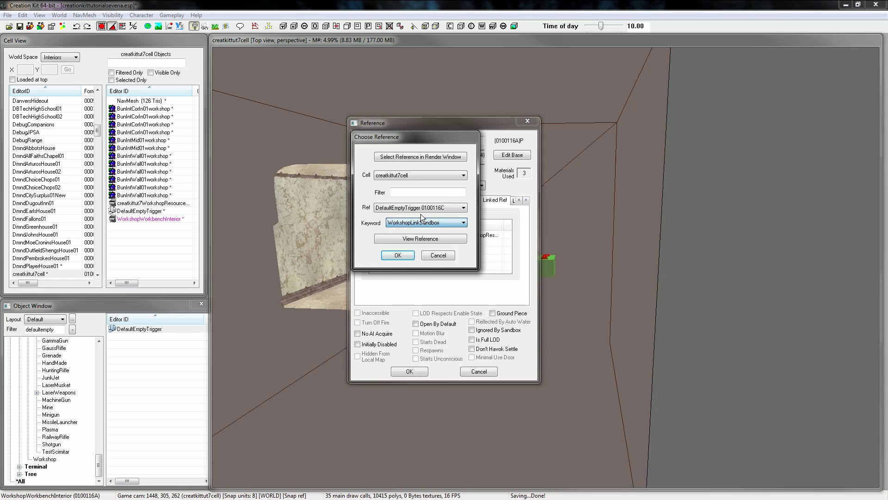
left_click(398, 255)
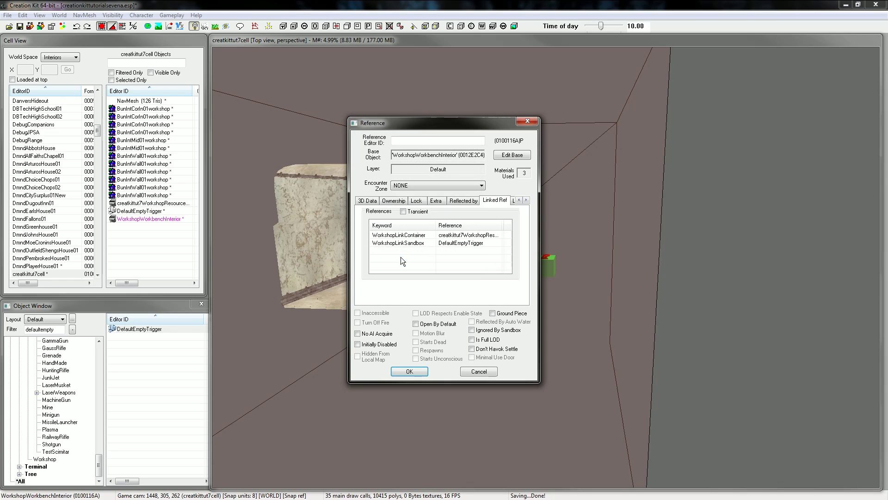
left_click(417, 373)
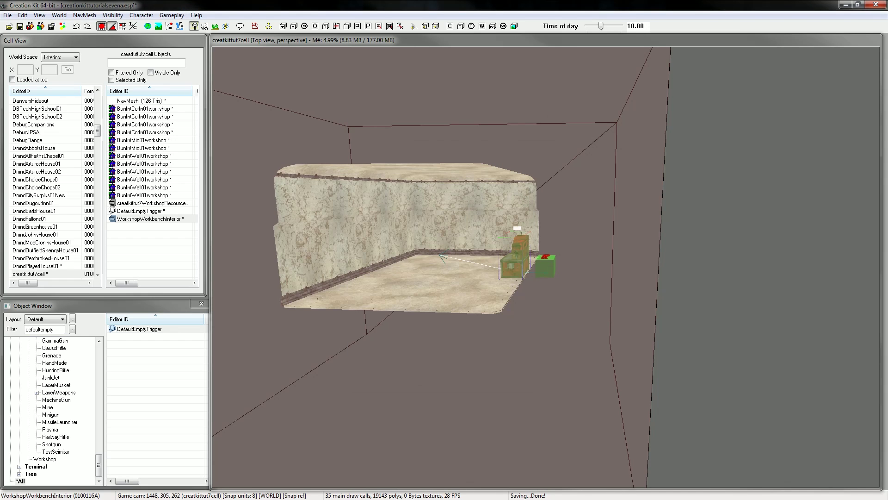
Step: Bring the wall beside the workbench into view and filter the object list by "workshoppowerin"
left_click(425, 255)
middle_click_drag(384, 183, 425, 255, "shift")
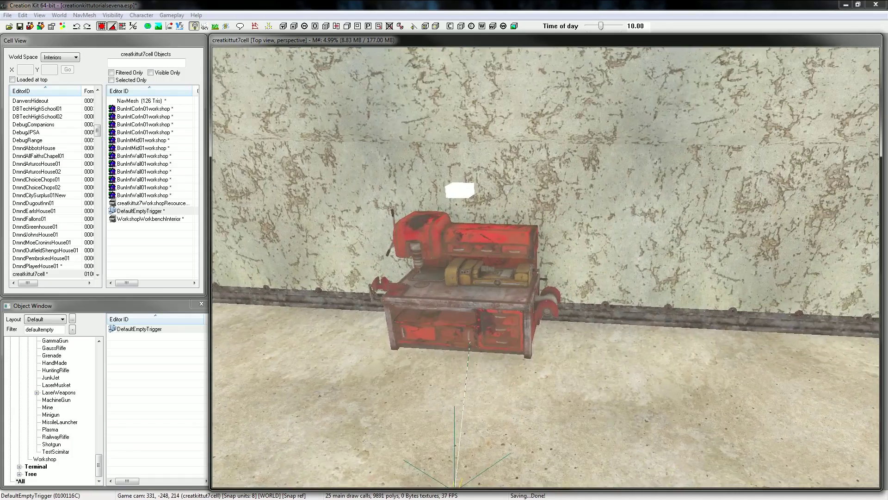
middle_click_drag(460, 191, 389, 244, "shift")
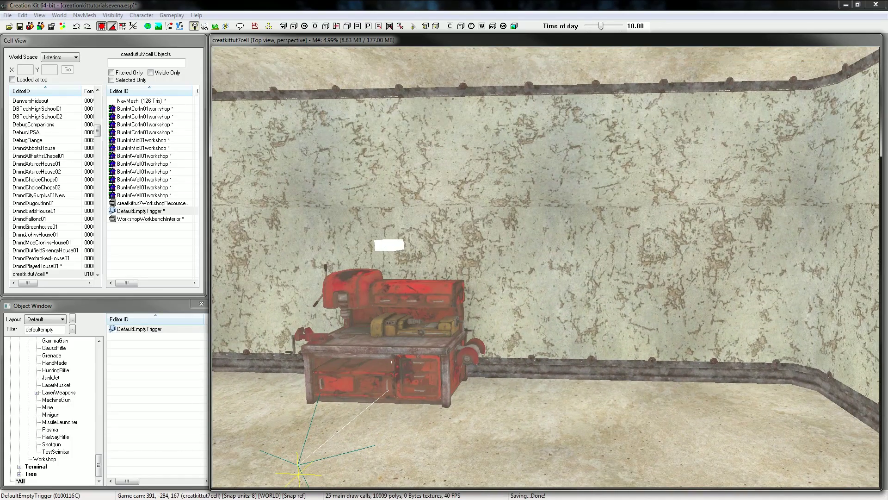
left_click_drag(58, 329, 2, 323)
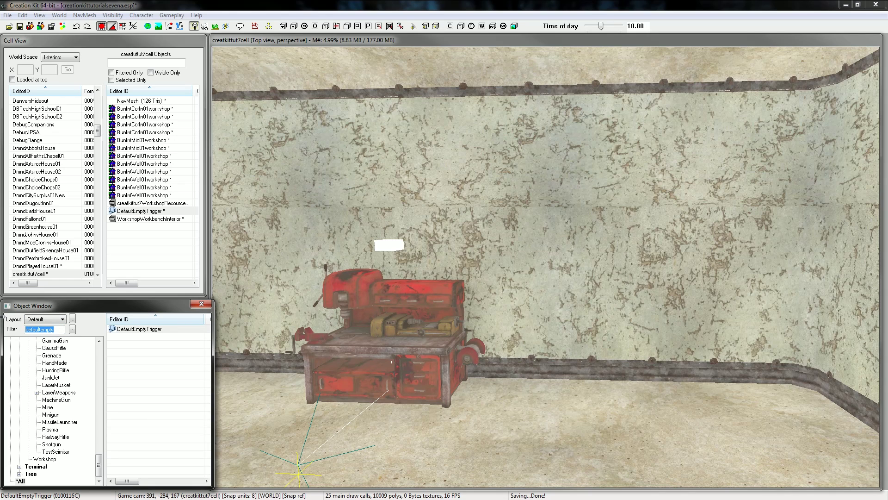
type("worksh")
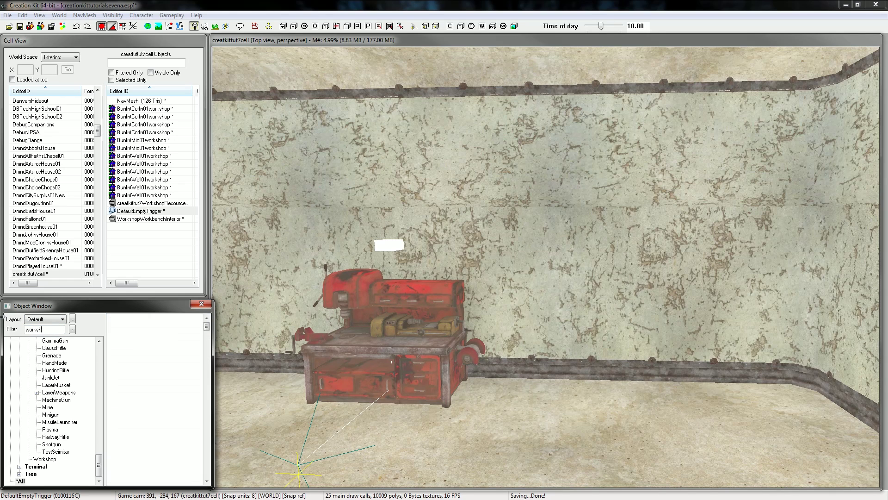
type("o")
type("ppo")
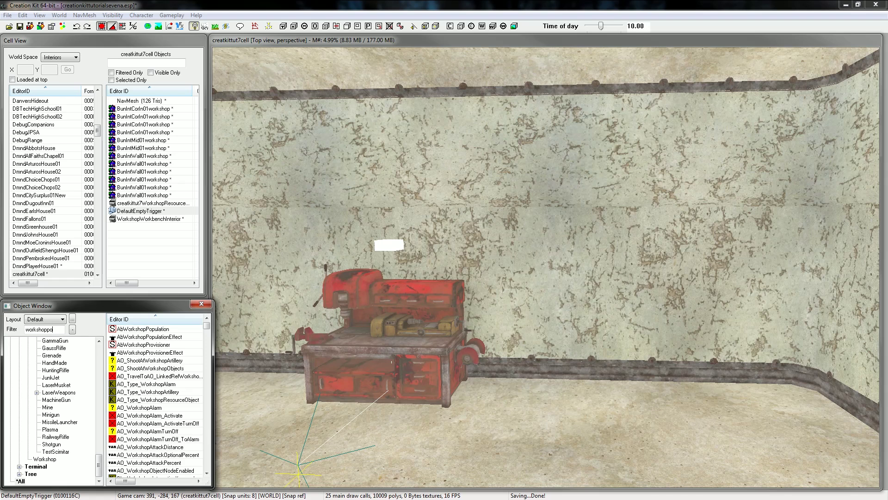
key("BackSpace")
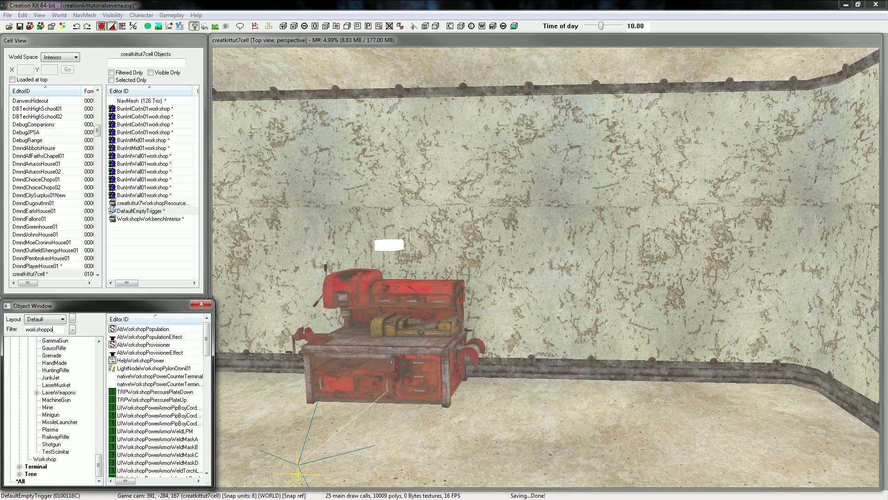
type("wer")
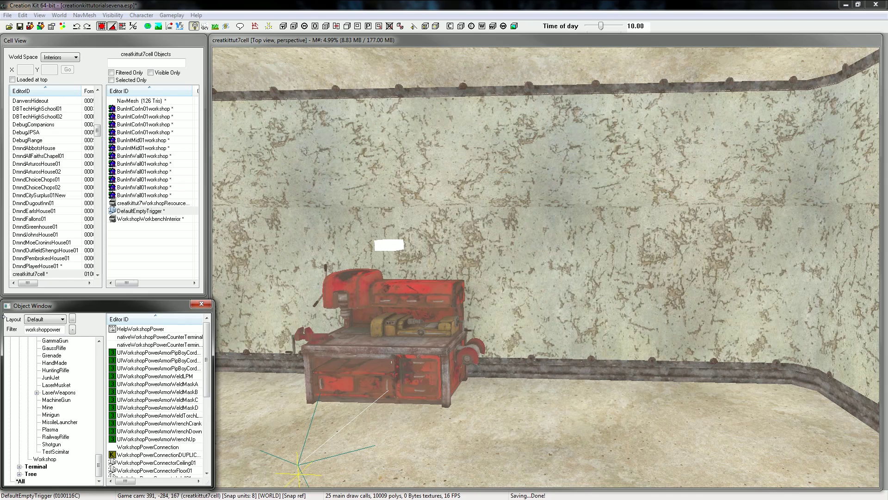
type("n")
key("BackSpace")
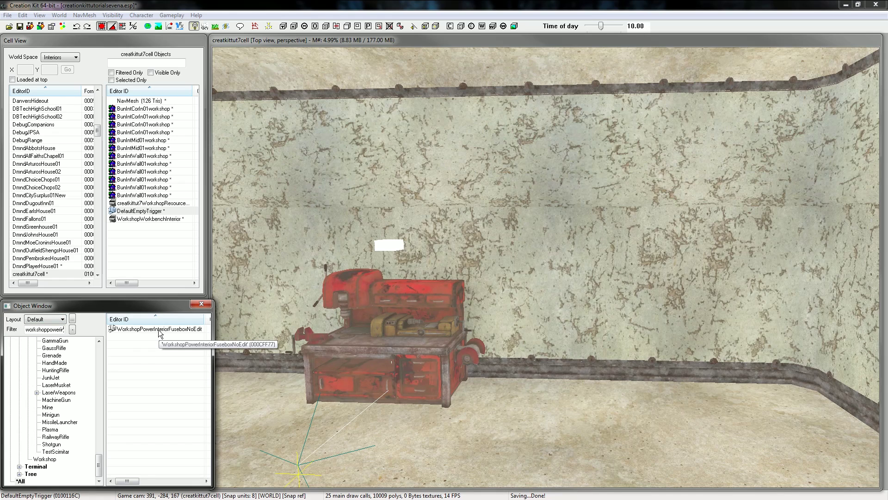
Step: Place a WorkshopPowerInteriorFuseboxNoEdit fuse box on the wall beside the workbench and shift it closer to the bench
left_click(156, 329)
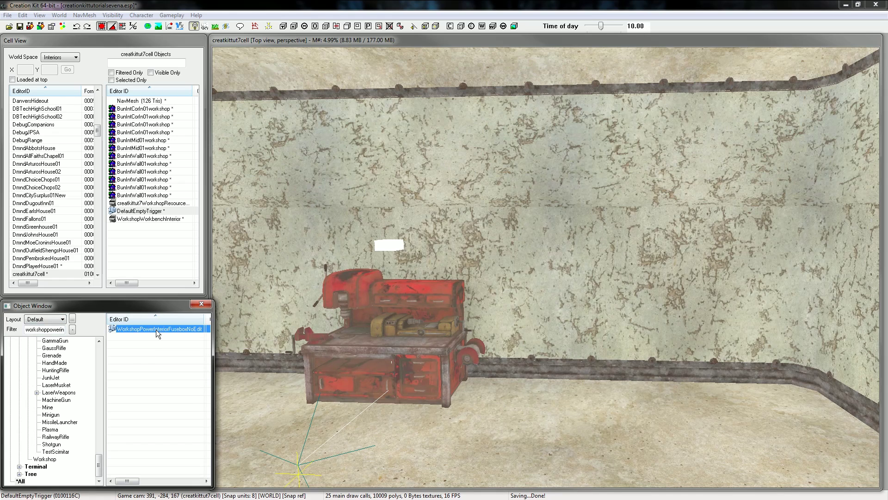
left_click_drag(156, 329, 568, 329)
scroll(569, 330, "up", 5)
scroll(568, 330, "down", 3)
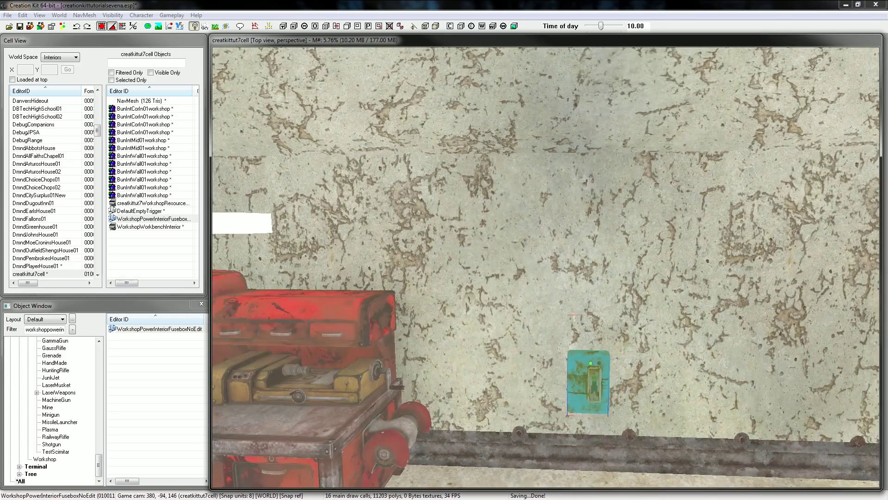
left_click_drag(588, 381, 503, 384)
Step: Raise the fuse box higher on the wall and check its placement from close up and from the front
key("shift")
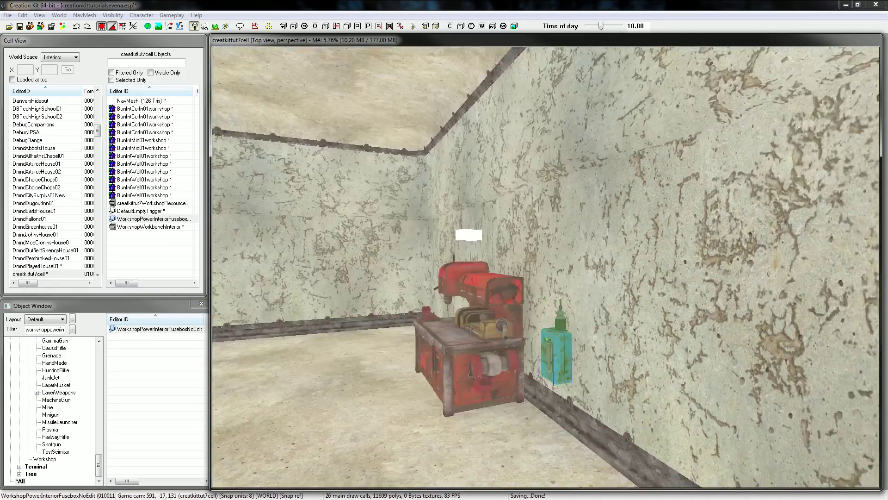
scroll(546, 267, "up", 5)
scroll(546, 267, "down", 3)
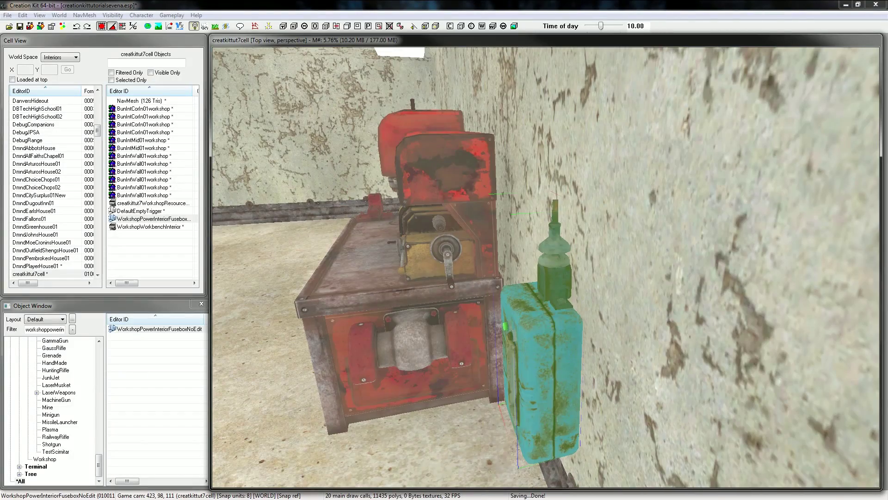
left_click_drag(546, 380, 545, 307)
key("shift")
scroll(546, 267, "up", 5)
scroll(546, 266, "down", 7)
middle_click_drag(508, 319, 604, 269, "shift")
scroll(546, 266, "down", 4)
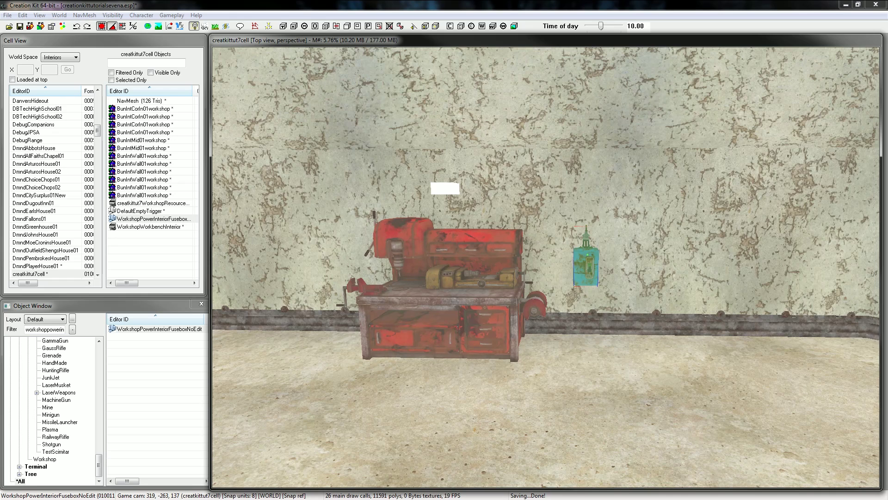
Step: Add a linked reference on the wall fuse box that points to the WorkshopWorkbenchInterior workbench
double_click(596, 260)
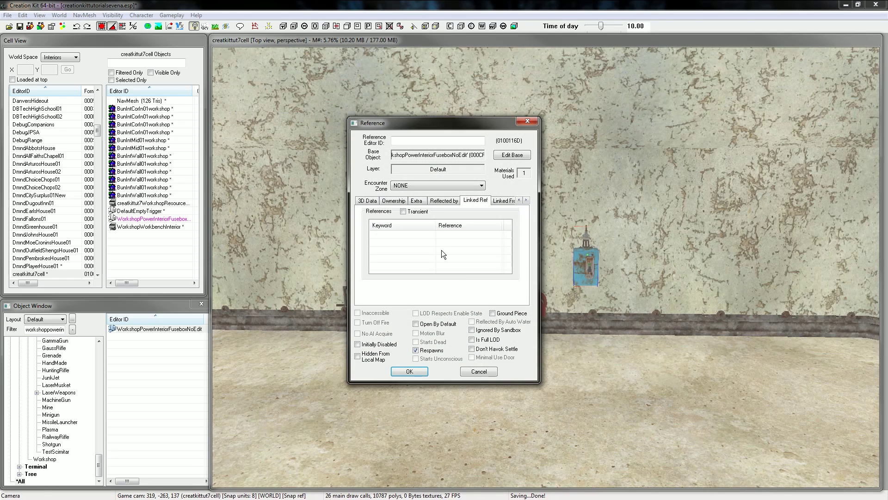
double_click(394, 236)
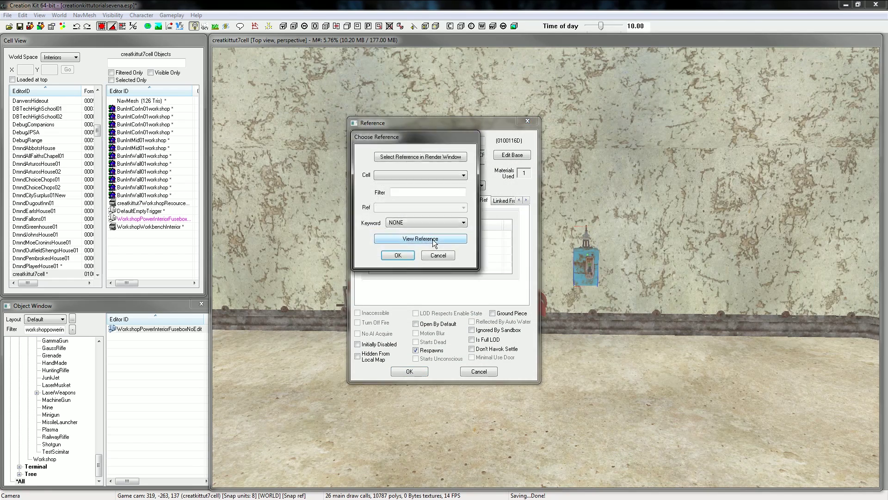
left_click(405, 158)
left_click(477, 239)
Step: Assign the WorkshopItemKeyword keyword to the fuse box's workbench link and accept the reference
left_click(409, 223)
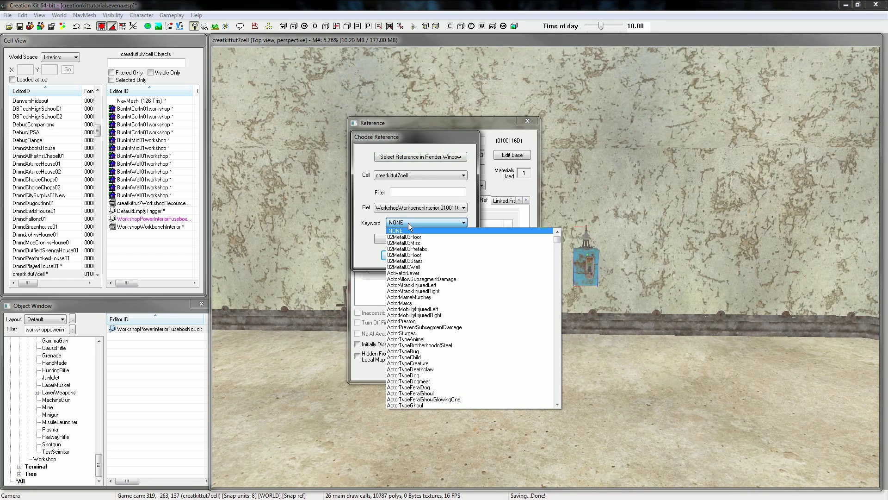
type("wo")
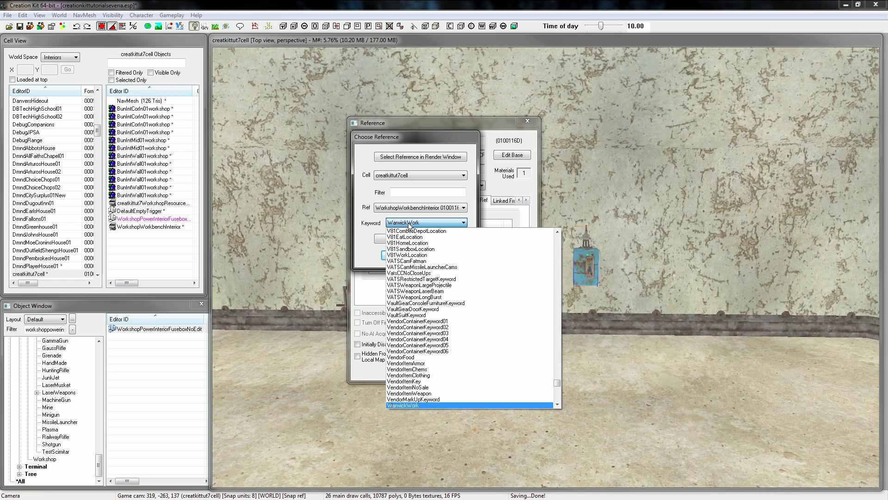
type("s")
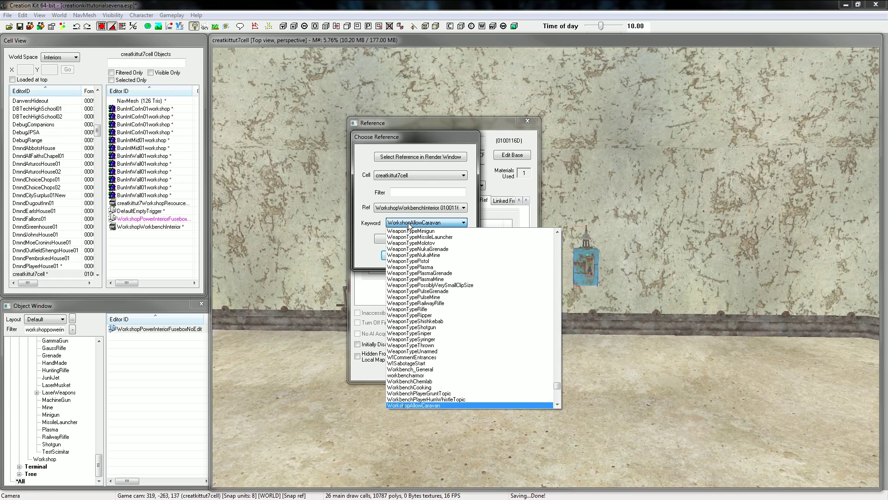
type("hopit")
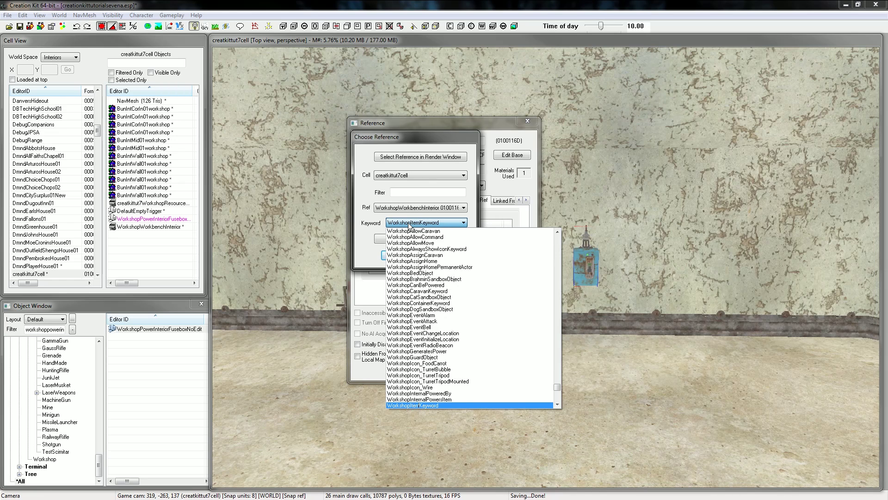
left_click(408, 223)
left_click(397, 254)
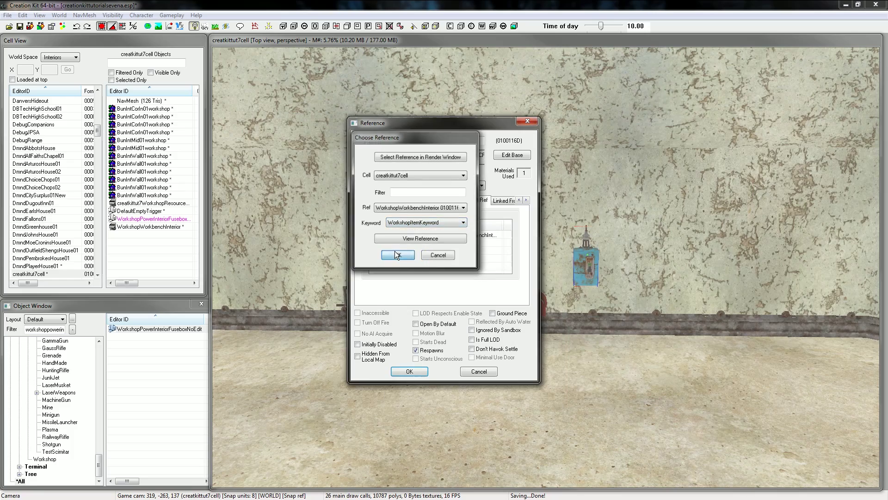
left_click(409, 371)
Step: Inspect the link between the fuse box and workbench, and bring the room's empty end wall into view
key("shift")
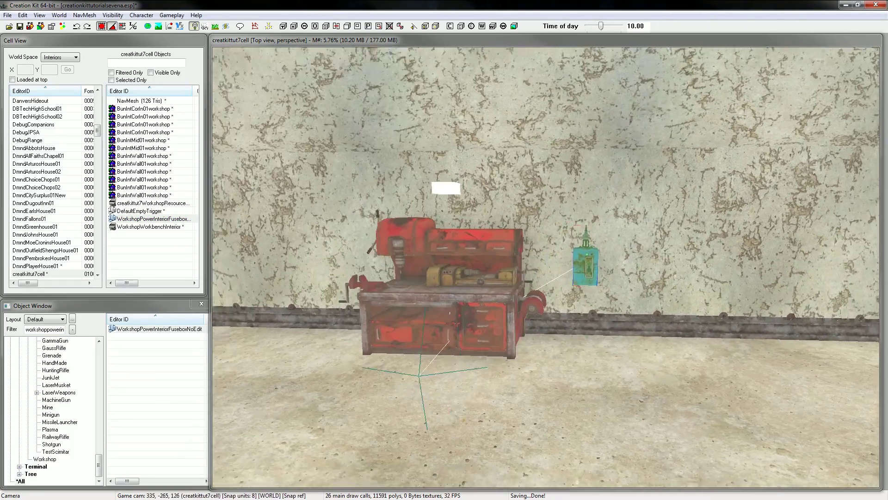
key("shift")
key("d")
scroll(546, 267, "down", 5)
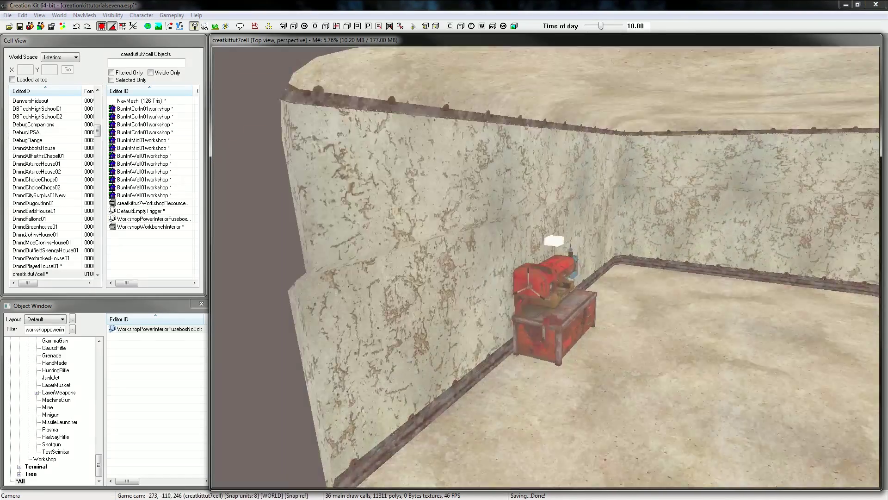
key("shift")
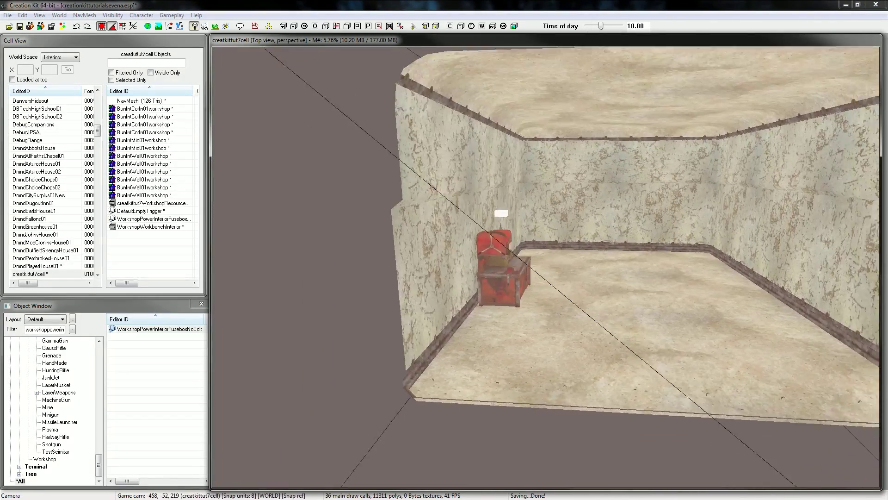
scroll(546, 267, "up", 5)
key("shift")
left_click(468, 199)
key("shift")
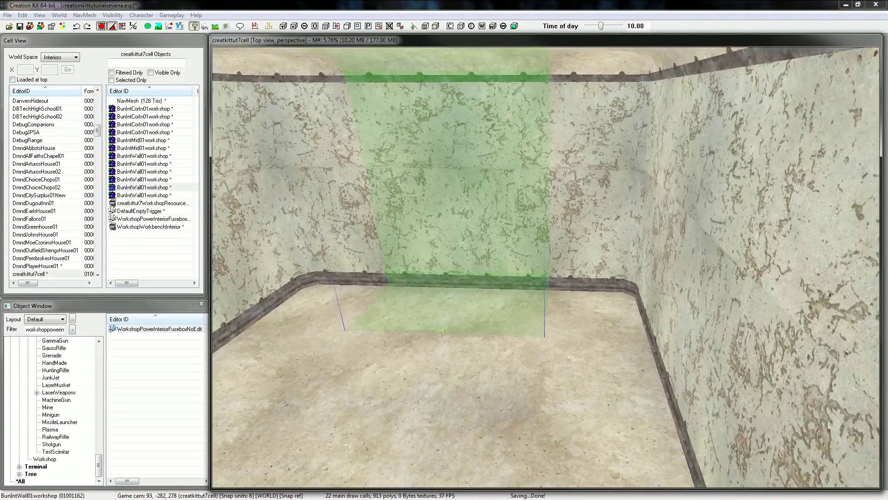
key("shift")
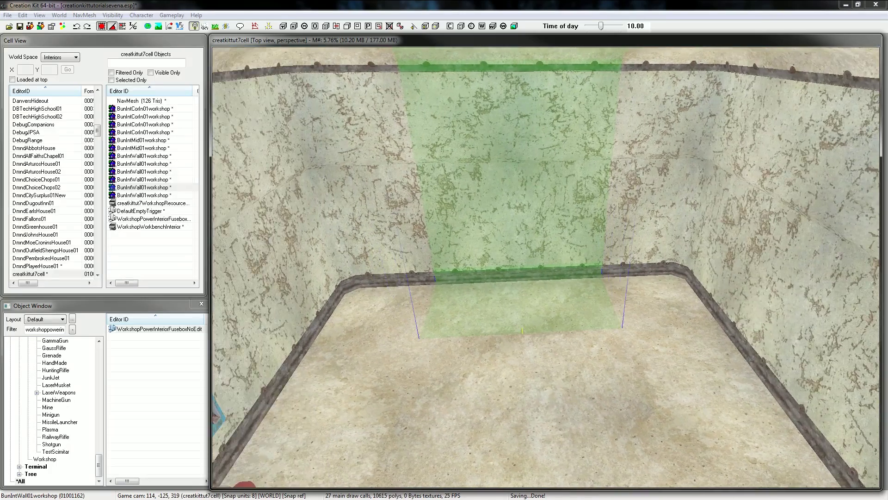
Step: List the Door world objects and place a BldWoodPDbDoor01 door against the room's empty end wall
scroll(546, 266, "up", 3)
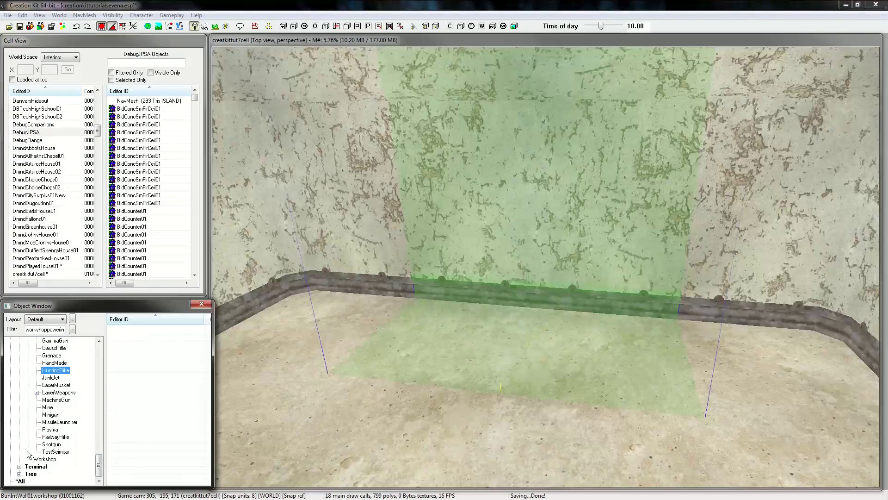
scroll(28, 454, "up", 10)
left_click(18, 407)
left_click(41, 267)
left_click(42, 406)
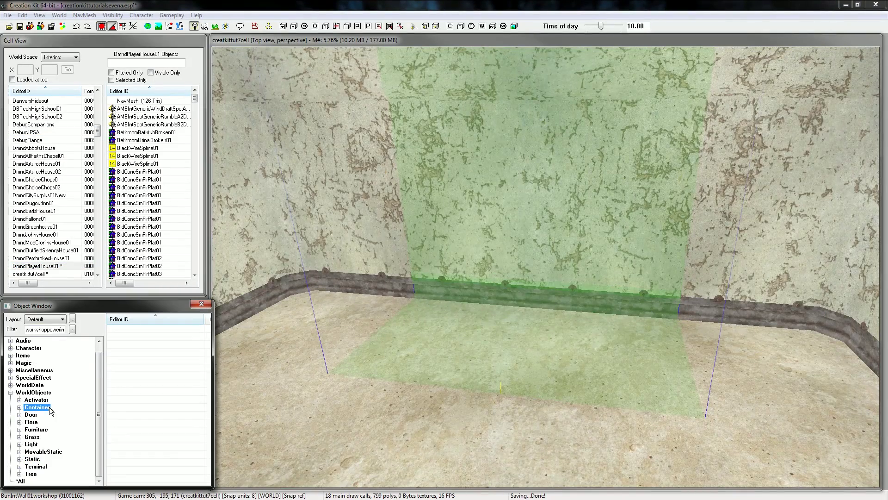
left_click(19, 414)
scroll(78, 444, "down", 2)
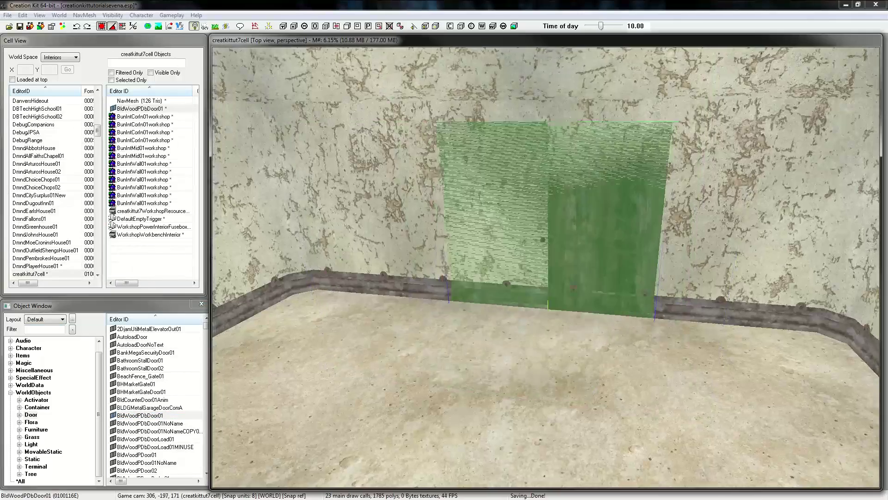
Step: Load the SanctuaryExt02 cell of the Commonwealth world space and place a BldWoodPDbDoor01 door lying flat on the road
double_click(491, 238)
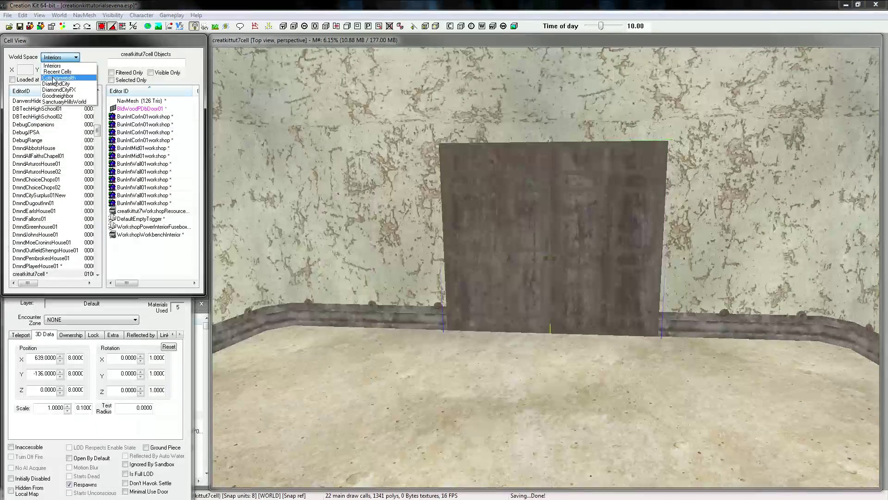
left_click(58, 65)
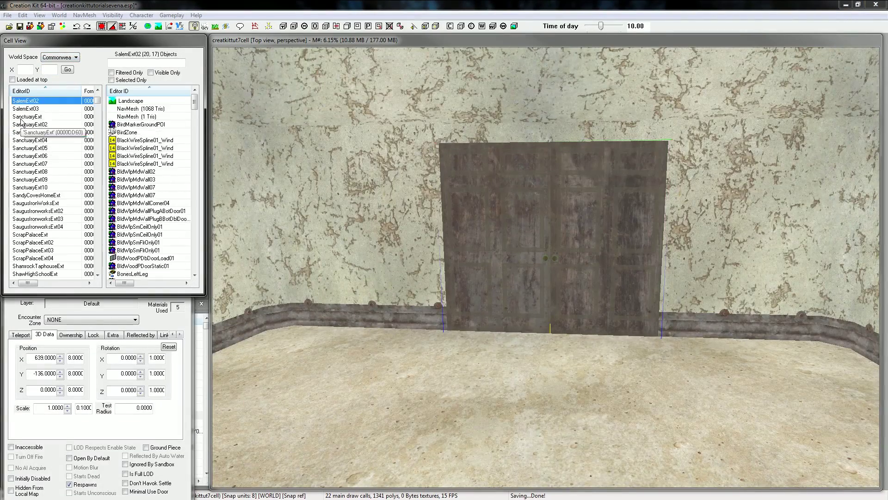
double_click(19, 123)
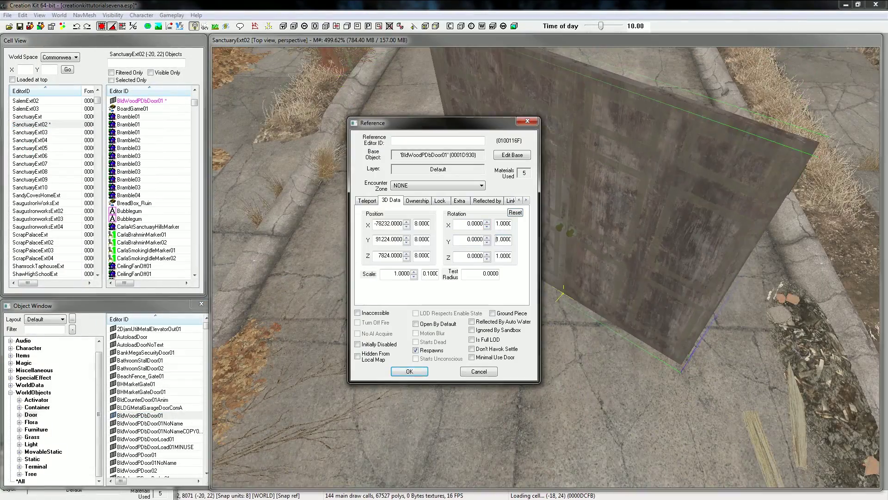
left_click(487, 237)
key("Return")
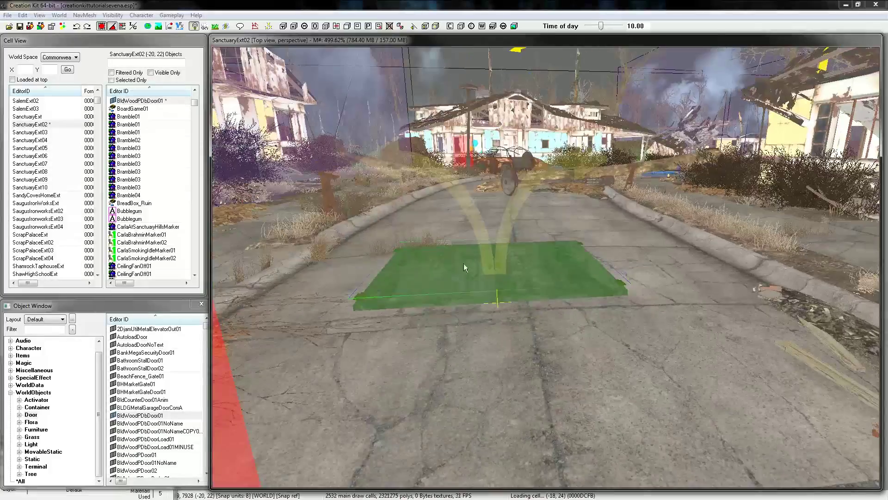
Step: Enable Teleport on the interior door and link it to the BldWoodPDbDoor01 door in SanctuaryExt02
left_click(37, 213)
left_click(37, 223)
left_click(124, 230)
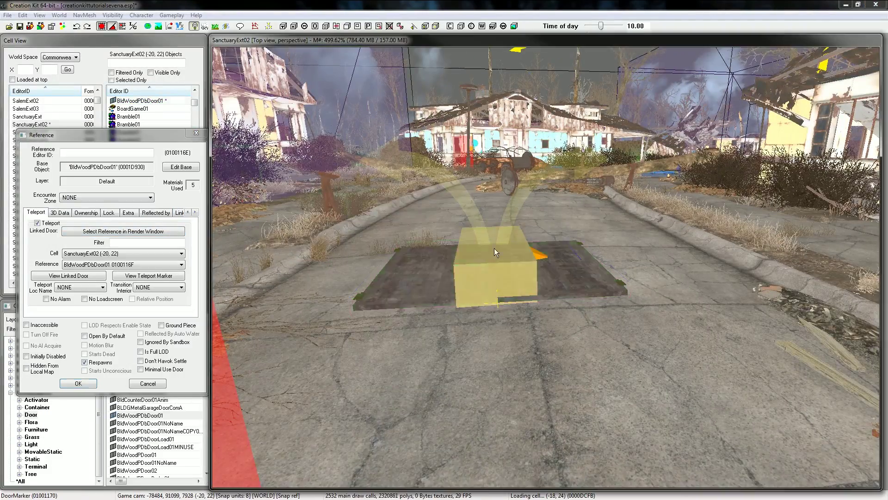
Step: Reposition the teleport marker at the flat exterior door, view the linked door and accept the interior door's reference
double_click(489, 259)
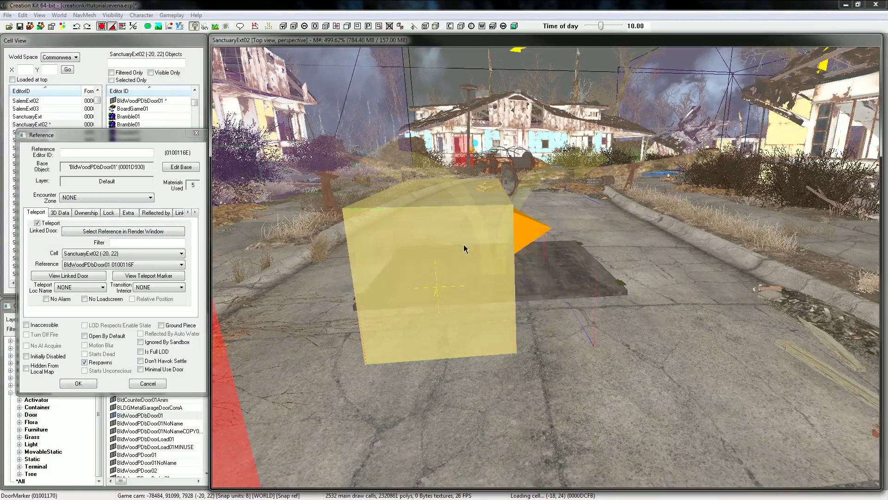
scroll(464, 248, "down", 4)
key("shift")
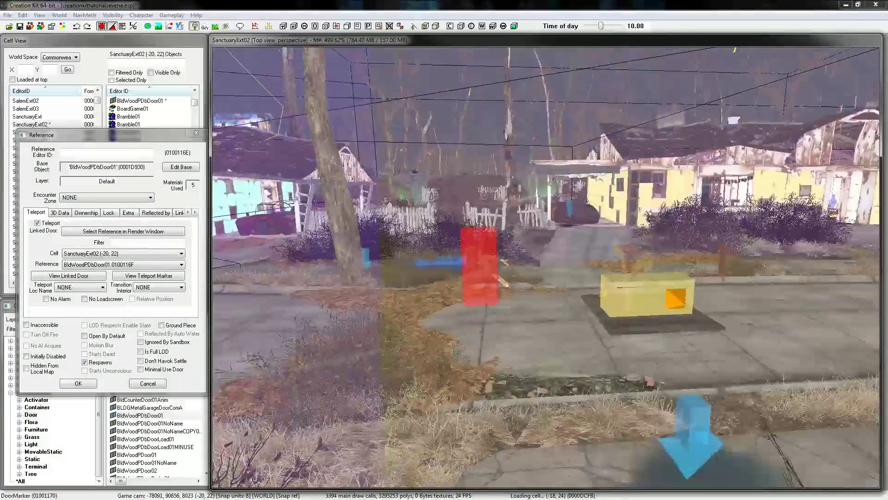
left_click(69, 275)
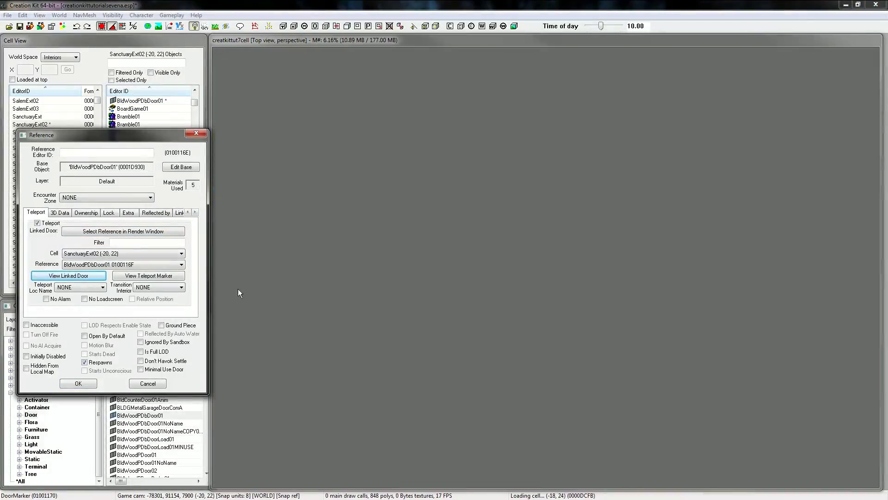
left_click(79, 384)
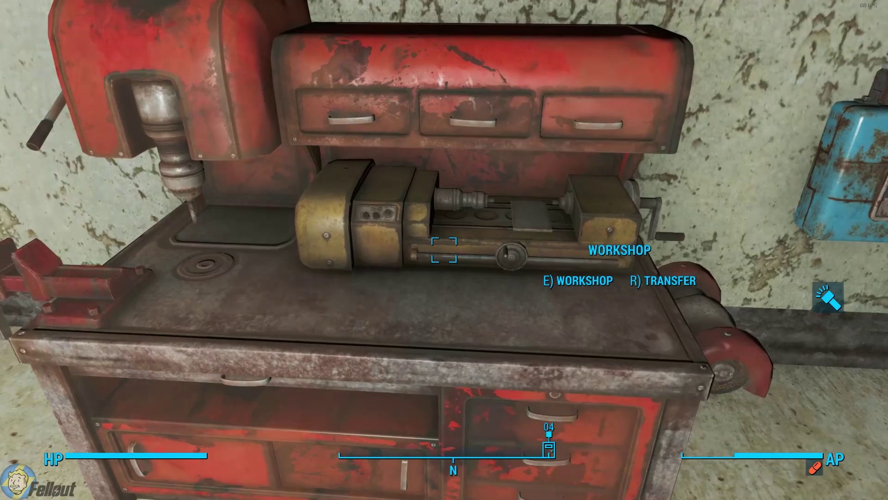
Step: In Fallout 4, enter workshop build mode at the new cell's workbench and browse to the Furniture > Beds category
key("e")
key("s")
key("Up")
key("Up")
key("w")
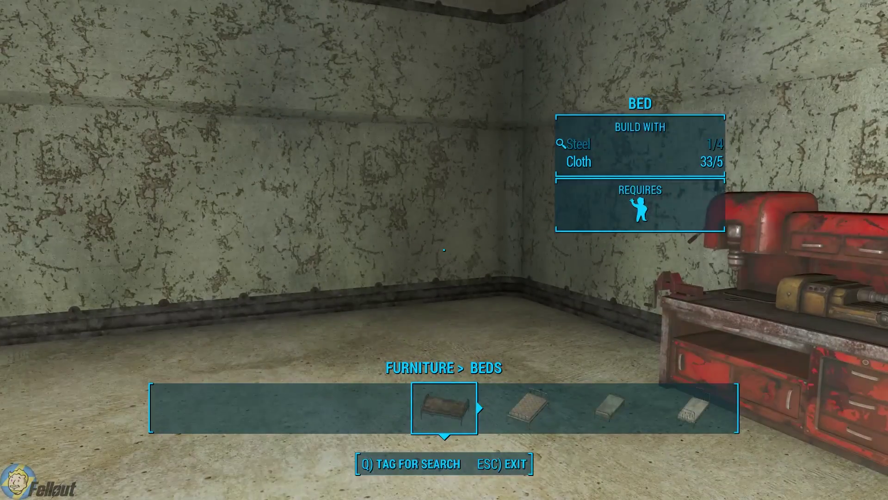